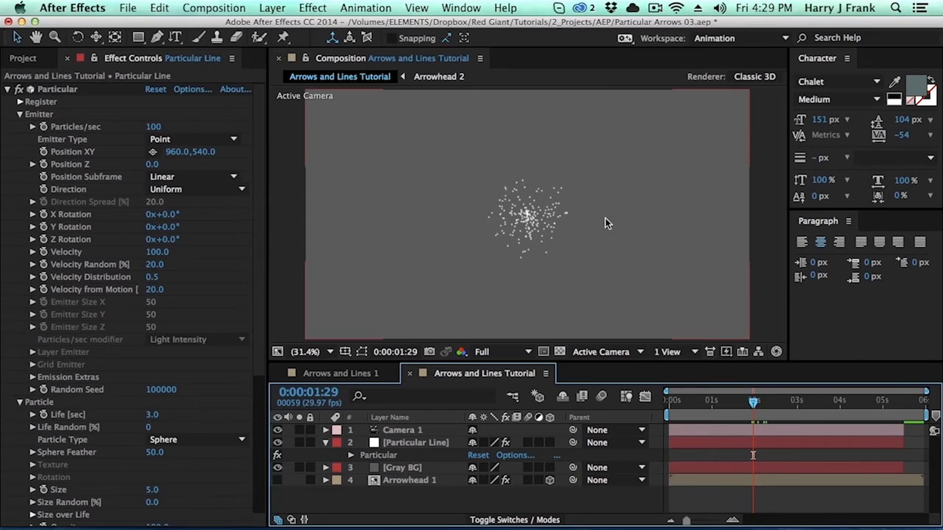
Add a new point light named Emitter above the Camera 1 layer
click(430, 469)
click(425, 444)
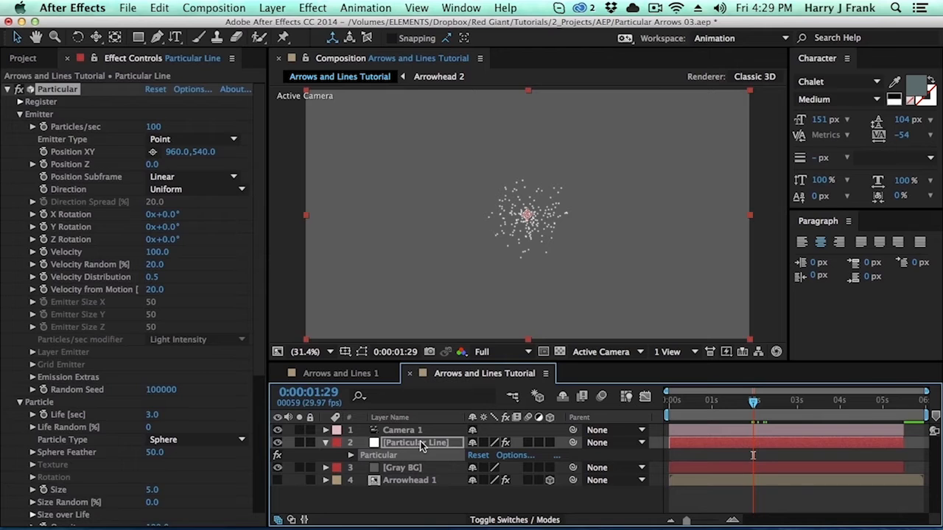
click(449, 431)
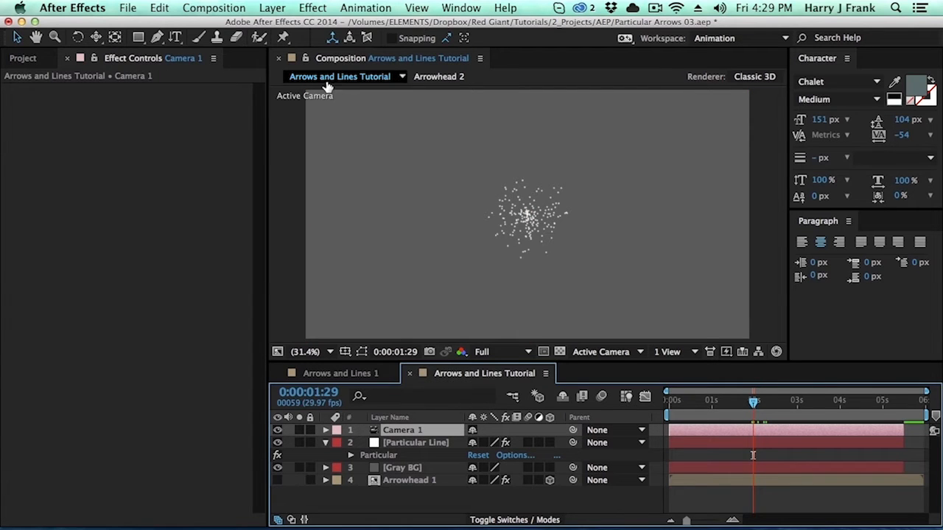
click(272, 8)
mouse_move(280, 25)
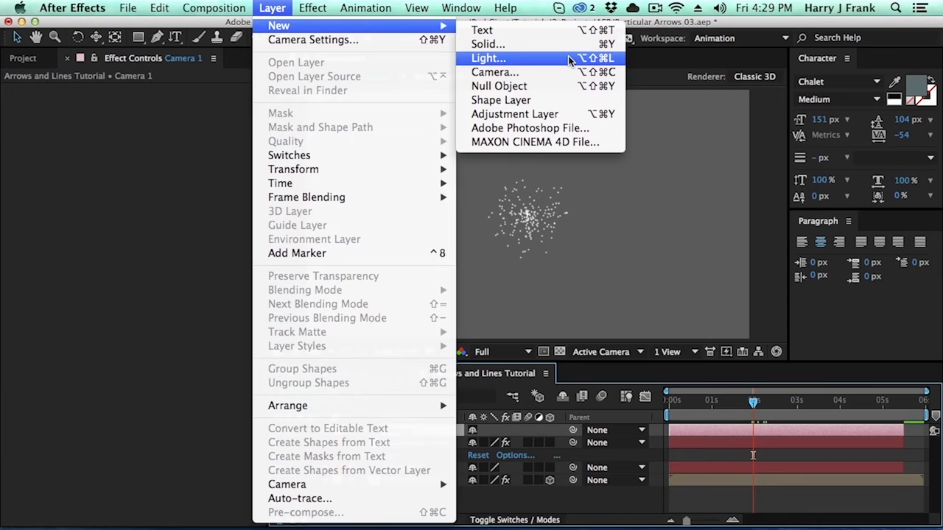
click(571, 59)
text(Emitter)
click(606, 159)
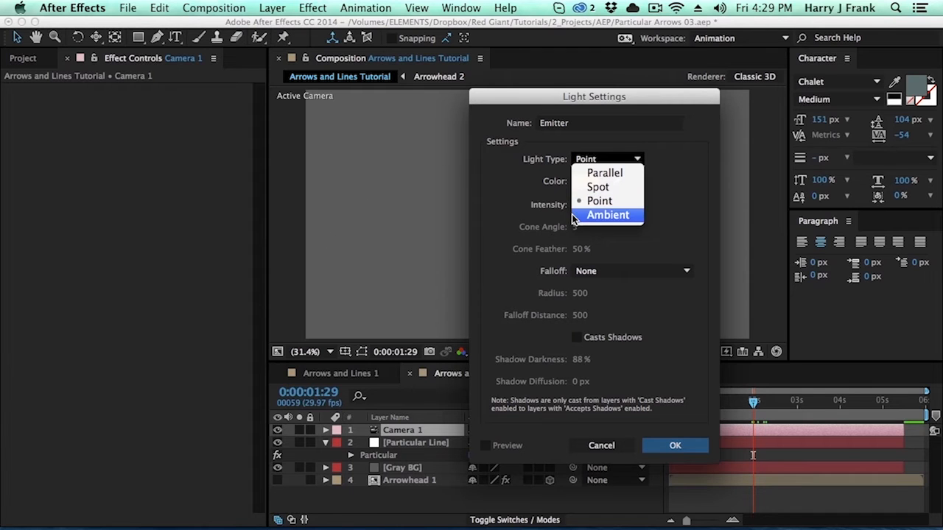
click(610, 201)
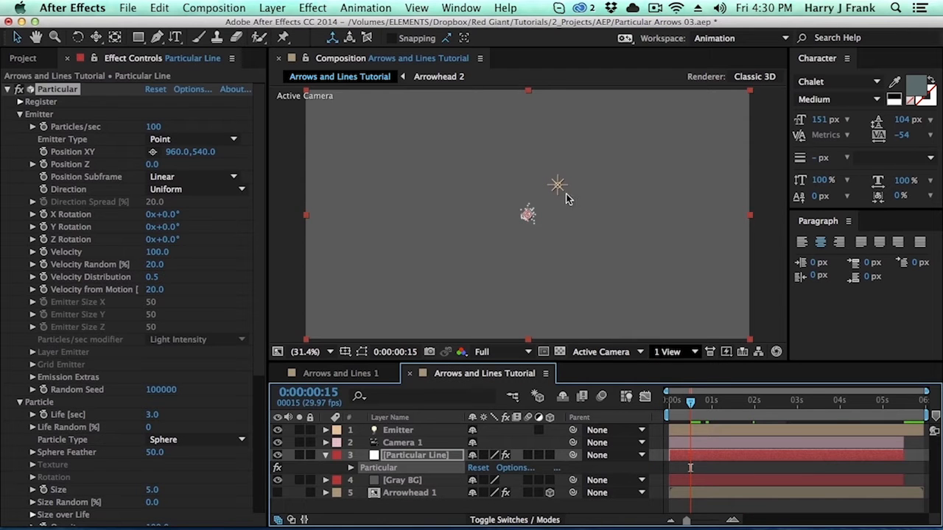
Keyframe the Emitter light's position from the left side of the frame at 0:00:00:15 to the right side at 0:00:03:00
click(561, 193)
drag(550, 173, 354, 213)
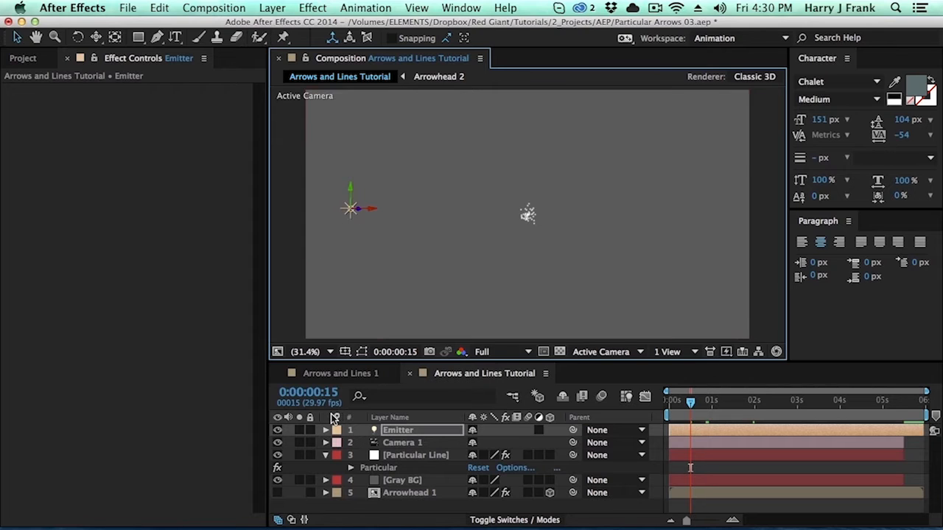
key(p)
click(363, 443)
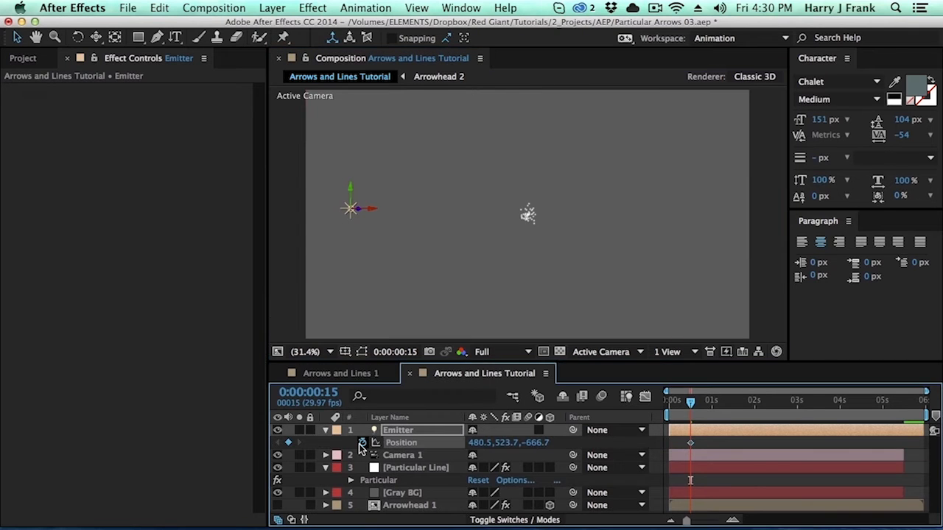
drag(775, 411, 797, 411)
drag(370, 214, 759, 209)
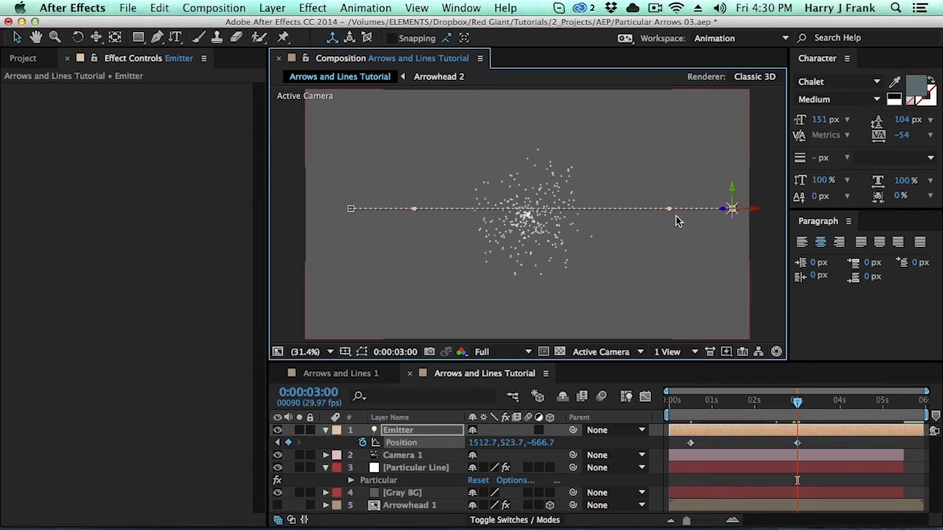
Bend the Emitter light's straight motion path into an S-curve, dipping in the first half and rising in the second
key(Caps_Lock)
drag(671, 213, 643, 123)
drag(414, 209, 483, 351)
click(736, 404)
key(Caps_Lock)
Apply Easy Ease to both position keyframes of the Emitter light and scrub through the motion
drag(823, 436, 630, 464)
key(F9)
drag(700, 403, 799, 405)
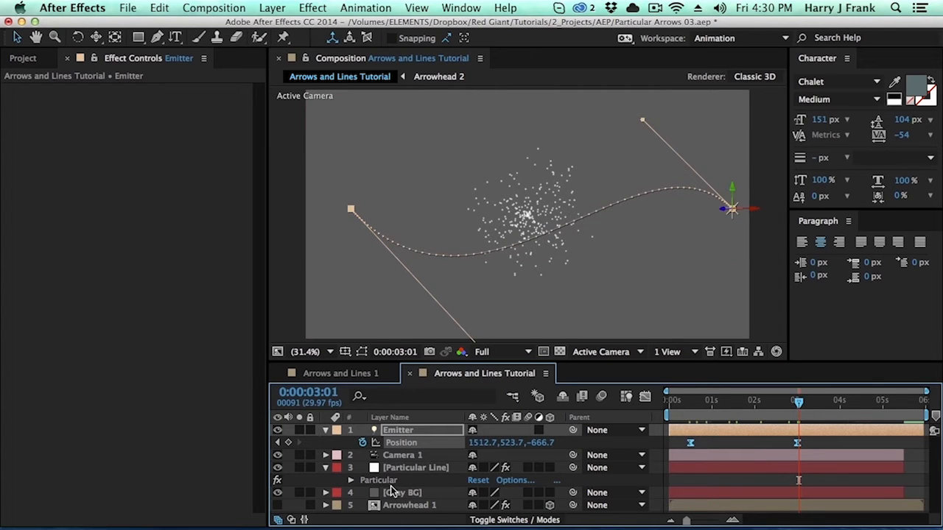
Set the Particular emitter type on the Particular Line layer to Light(s)
click(412, 468)
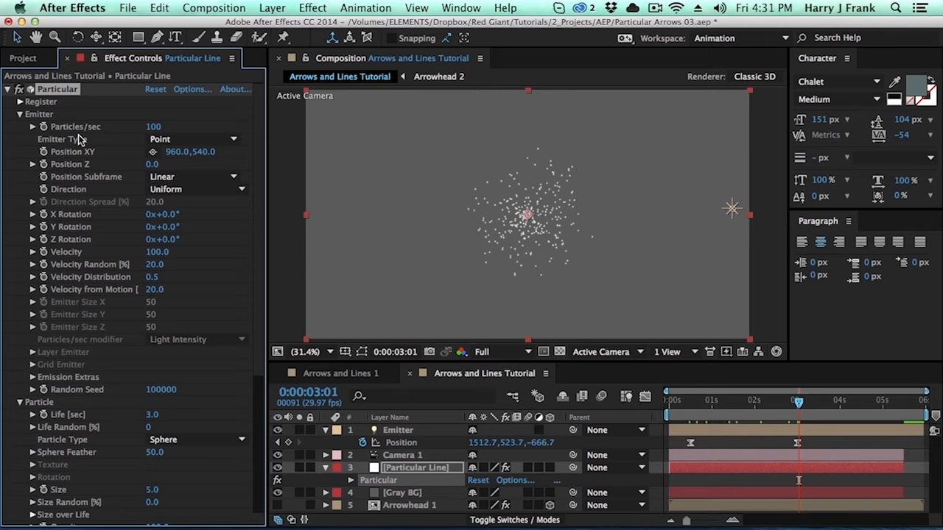
click(177, 140)
click(174, 138)
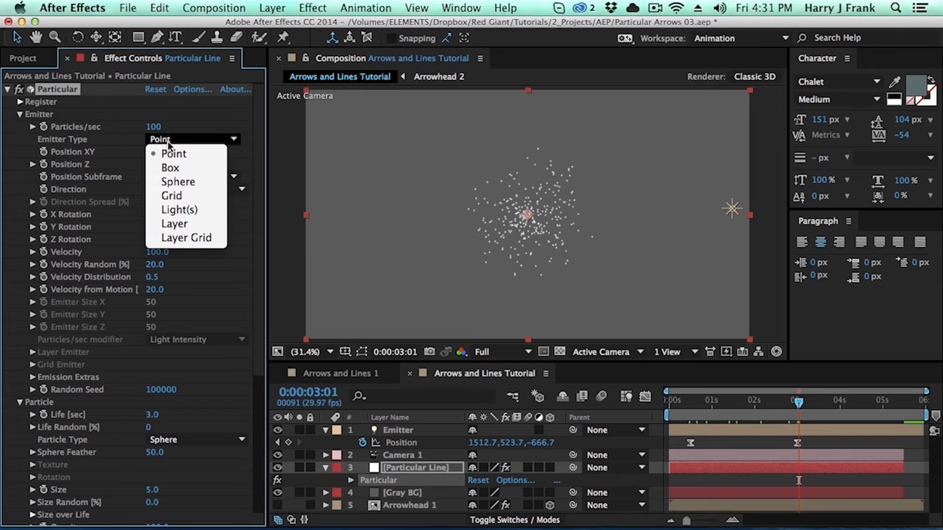
click(179, 211)
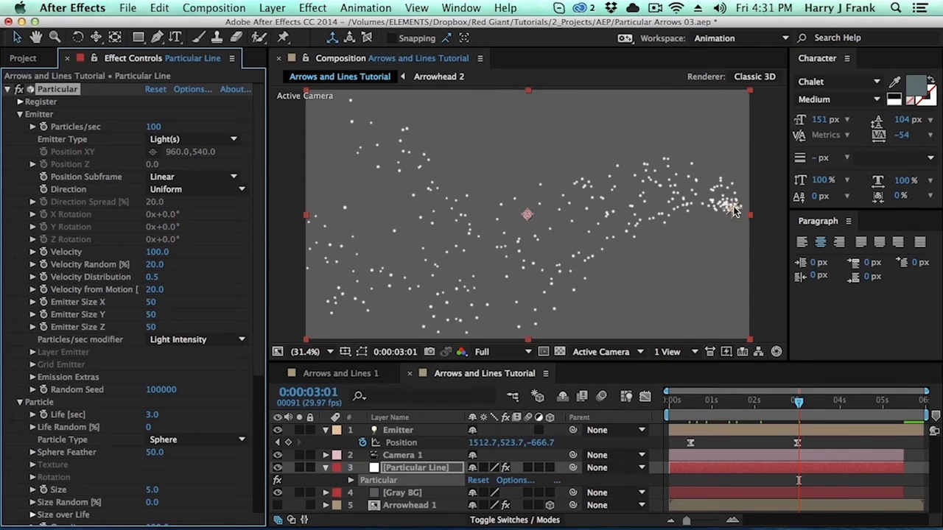
Check which light name Particular expects for its emitter, then preview the particles following the light
click(190, 89)
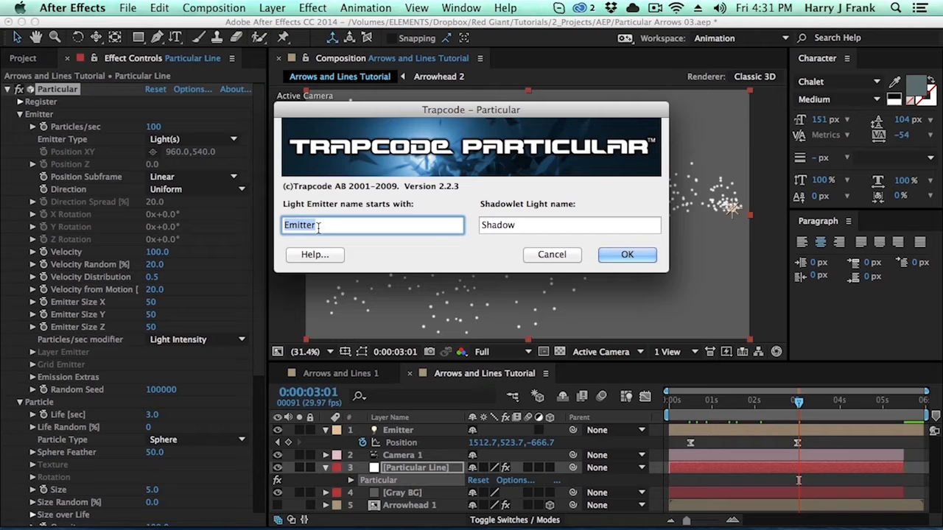
click(551, 254)
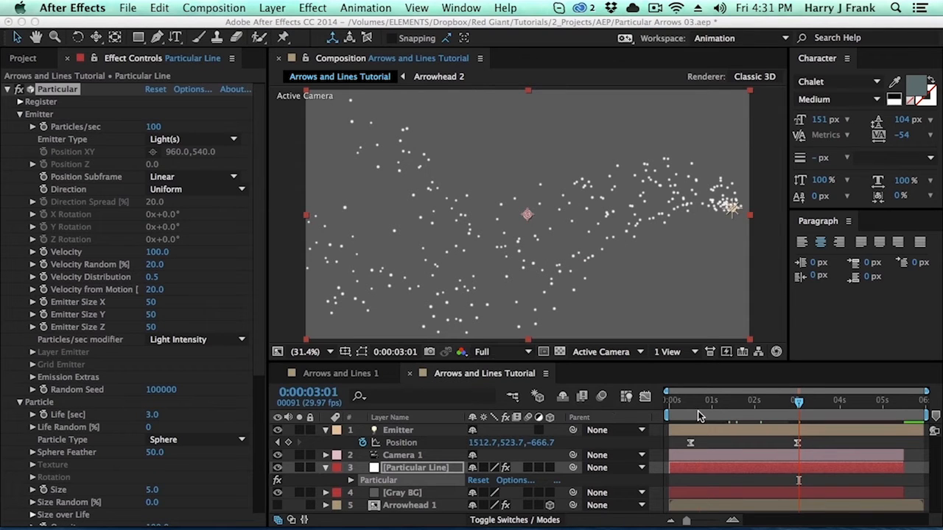
click(700, 417)
key(space)
key(space)
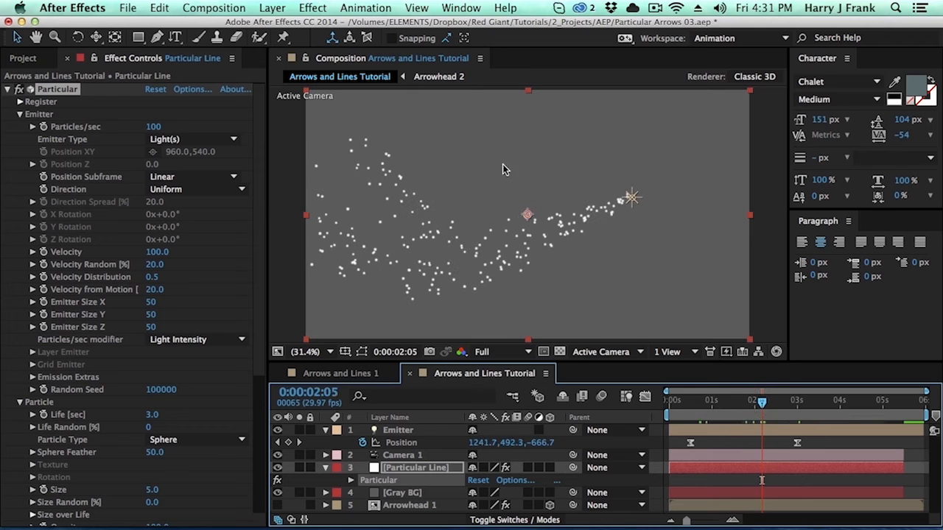
Set the emitter's Velocity and Velocity from Motion to 0
click(157, 252)
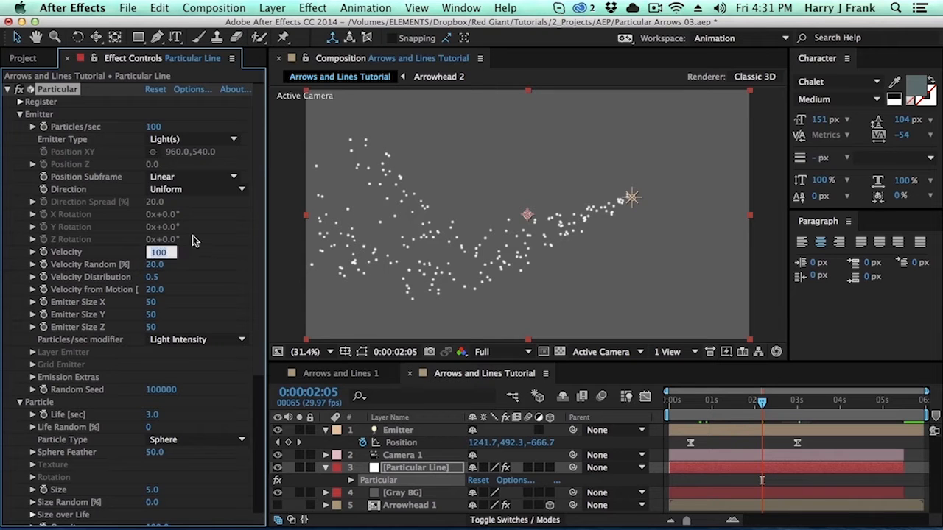
text(0)
key(Return)
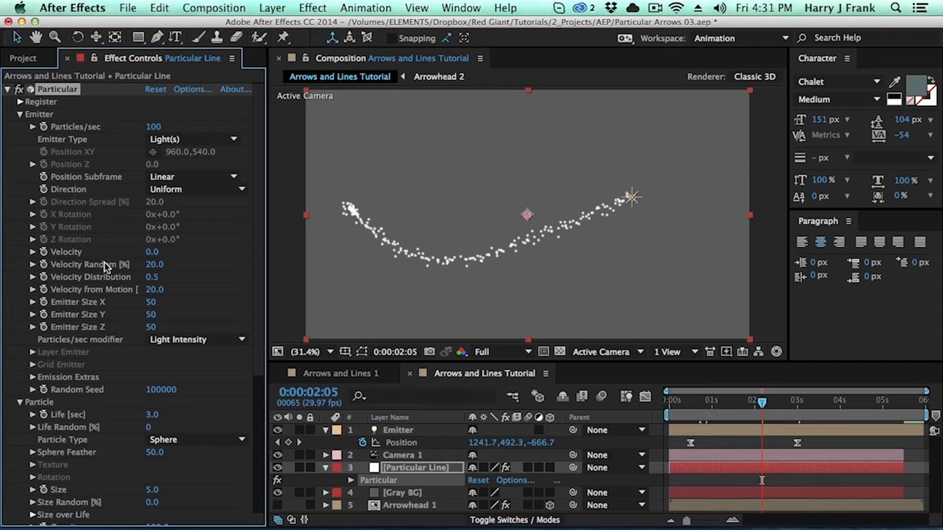
click(154, 290)
key(Return)
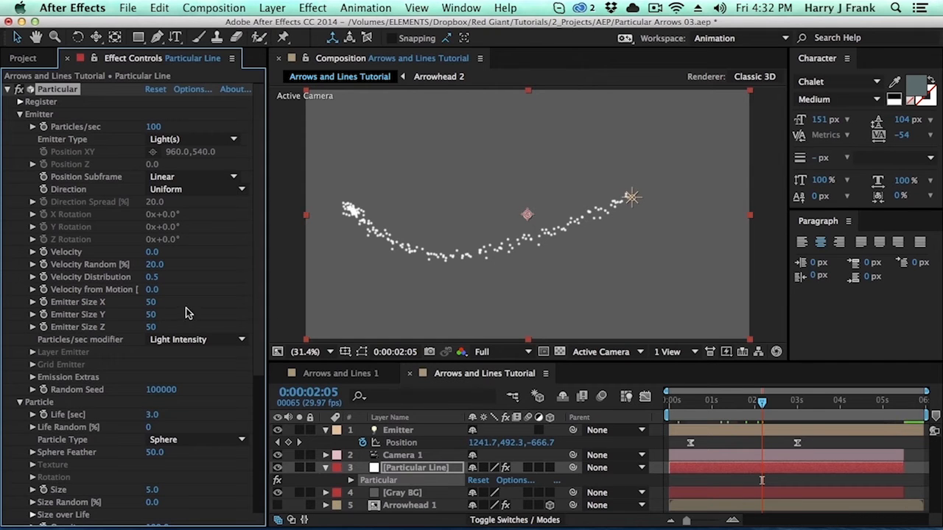
Set the emitter's size to 0 in X, Y and Z
click(158, 302)
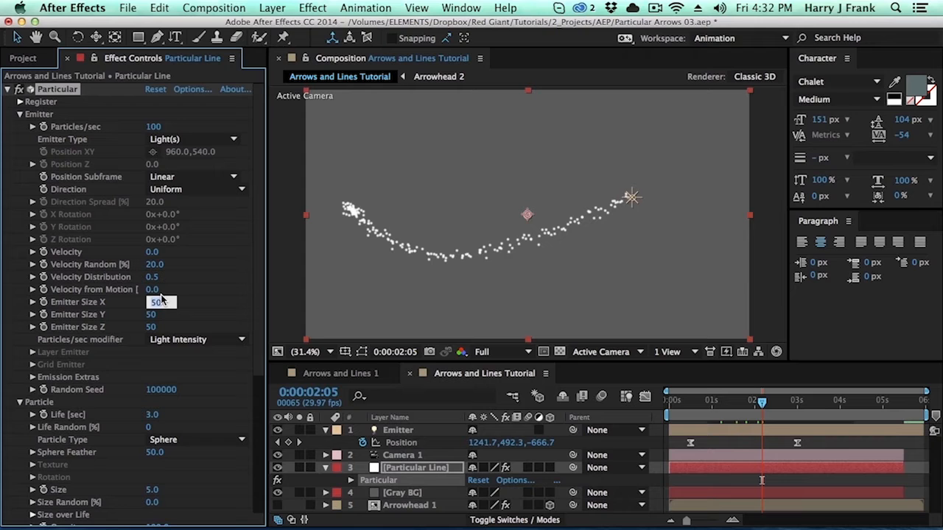
key(Tab)
text(0)
key(Tab)
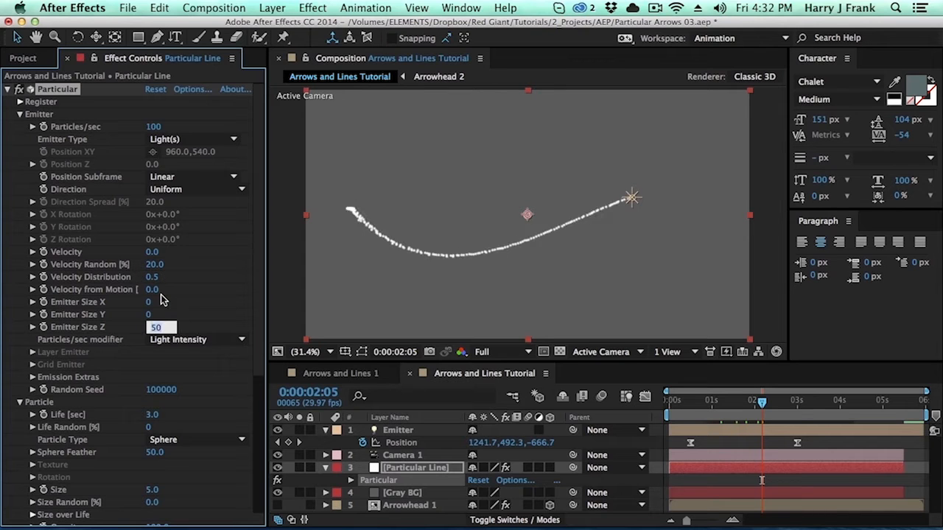
text(0)
key(Return)
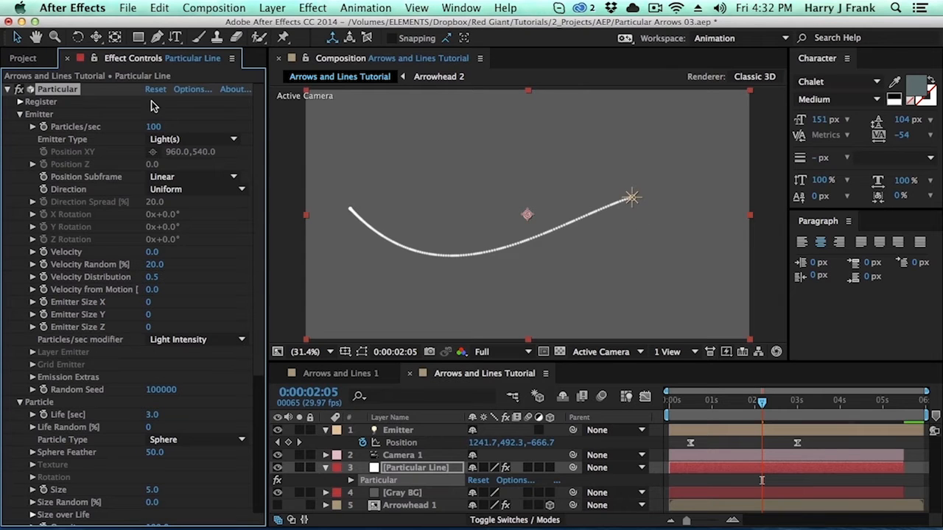
Raise the emitter's rate to 300 particles per second
click(154, 128)
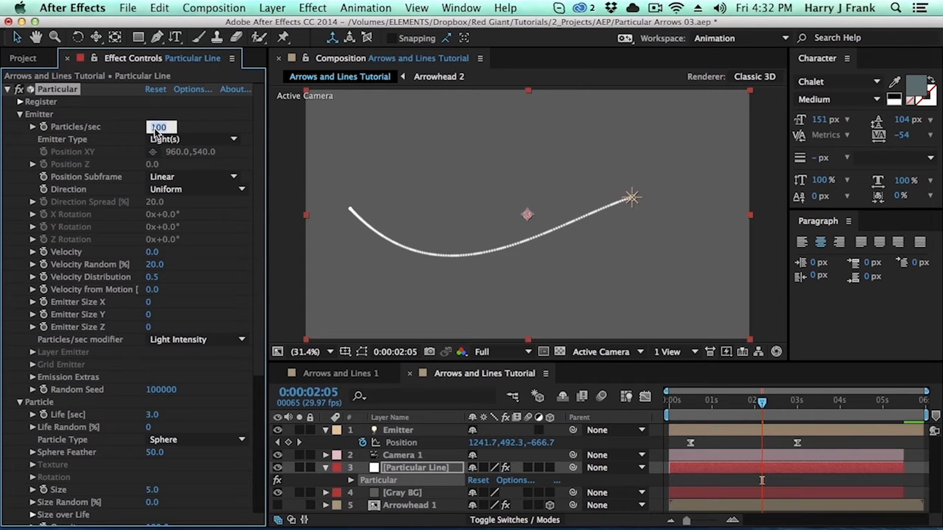
text(300)
key(Return)
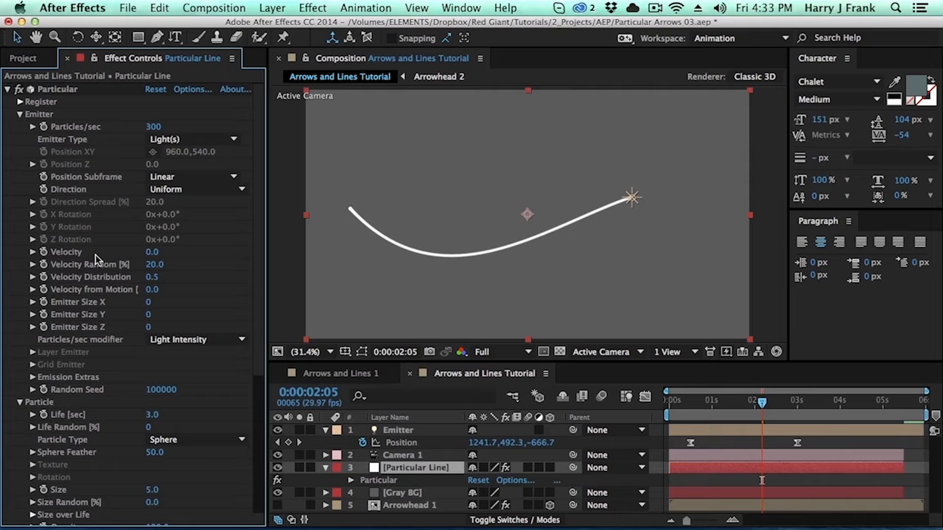
Collapse the Emitter settings and set the particle size to 25
click(20, 115)
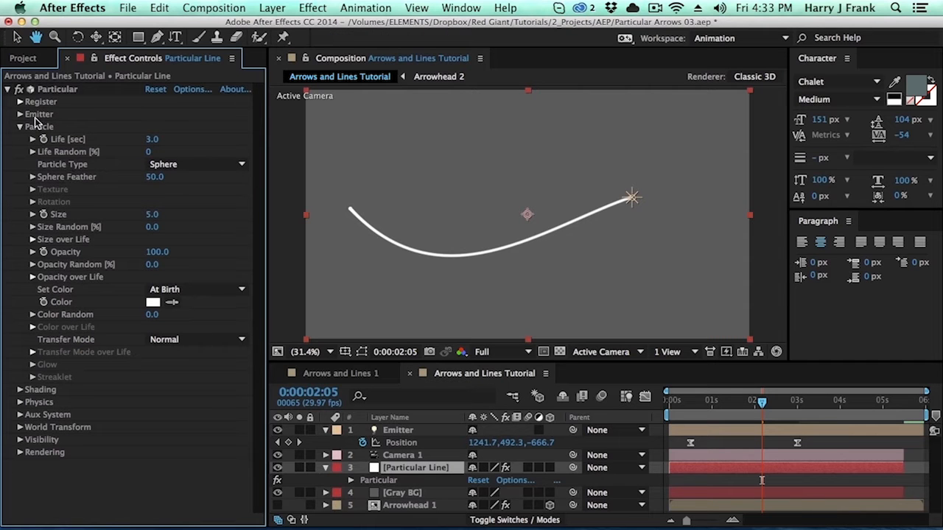
click(152, 215)
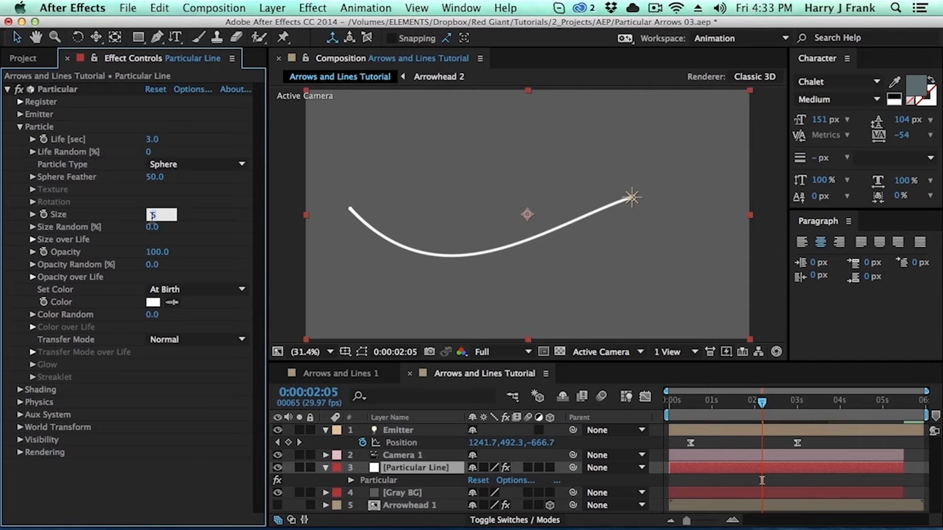
text(25)
key(Return)
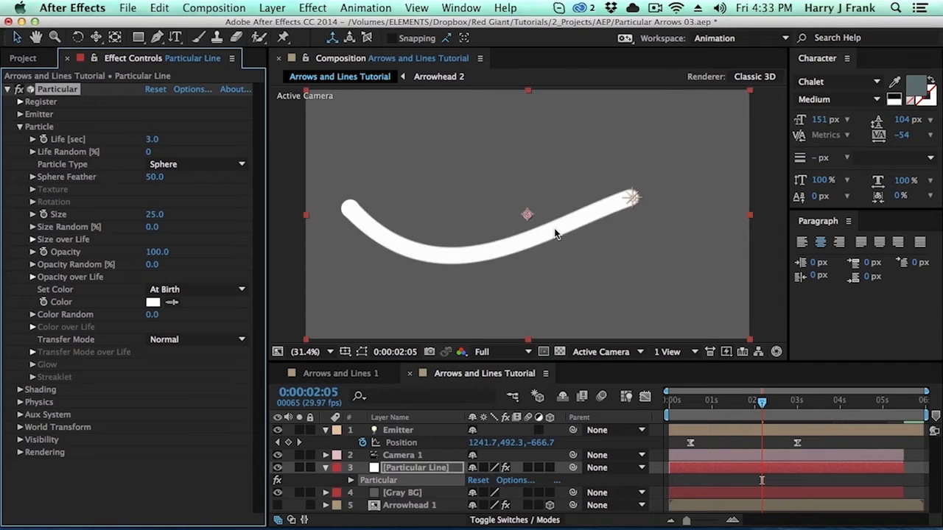
Inspect the line's soft edge up close and set the particles' Sphere Feather to 0
scroll(580, 221, up, 3)
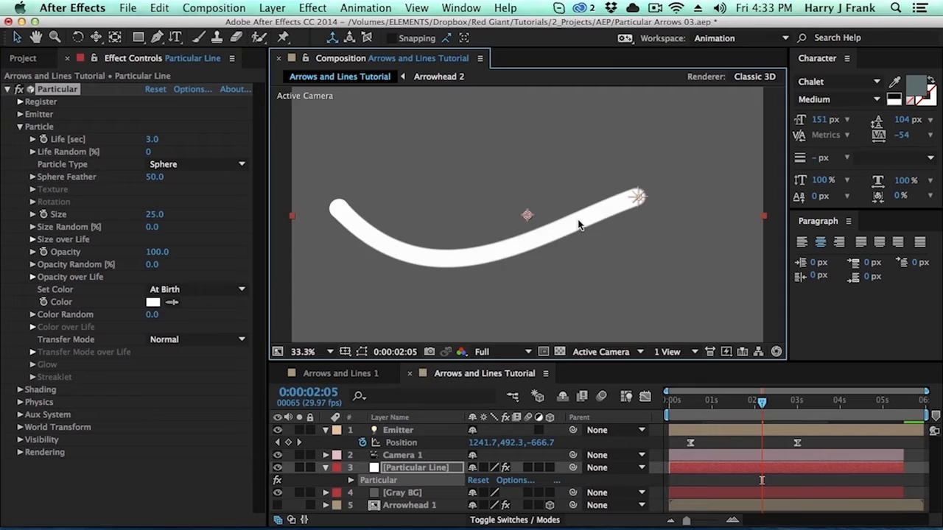
key(space)
drag(607, 266, 602, 201)
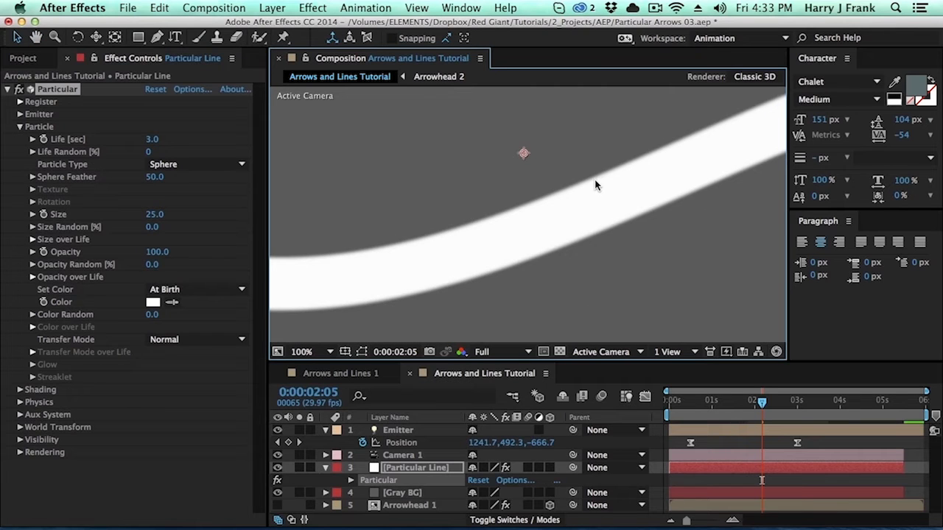
click(191, 166)
click(178, 179)
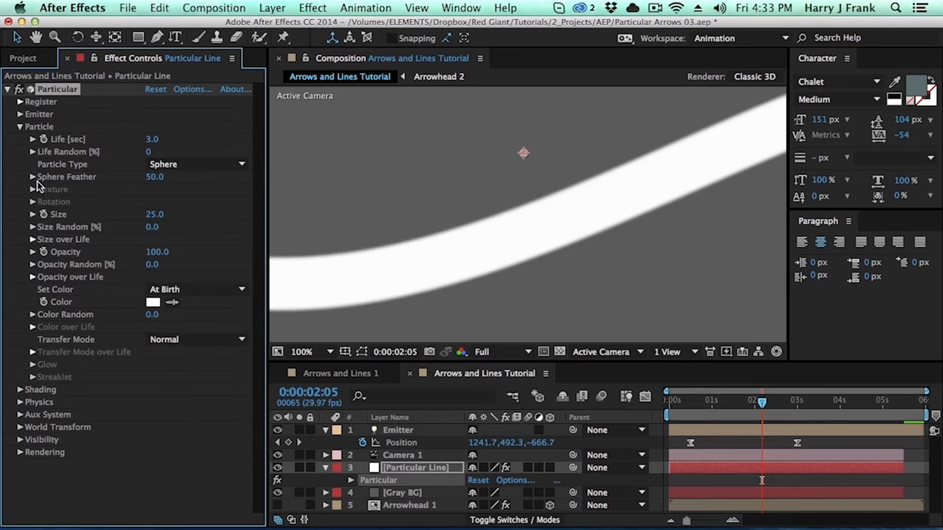
click(155, 178)
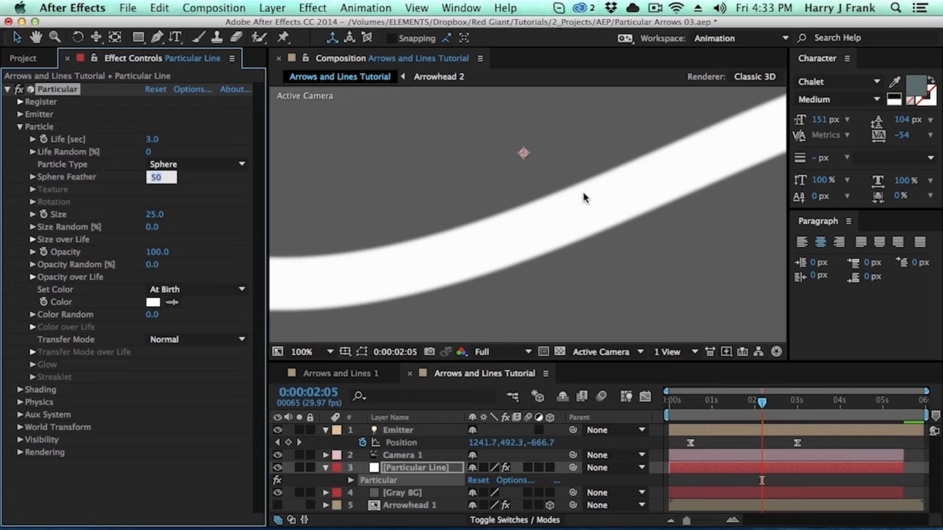
text(0)
key(Return)
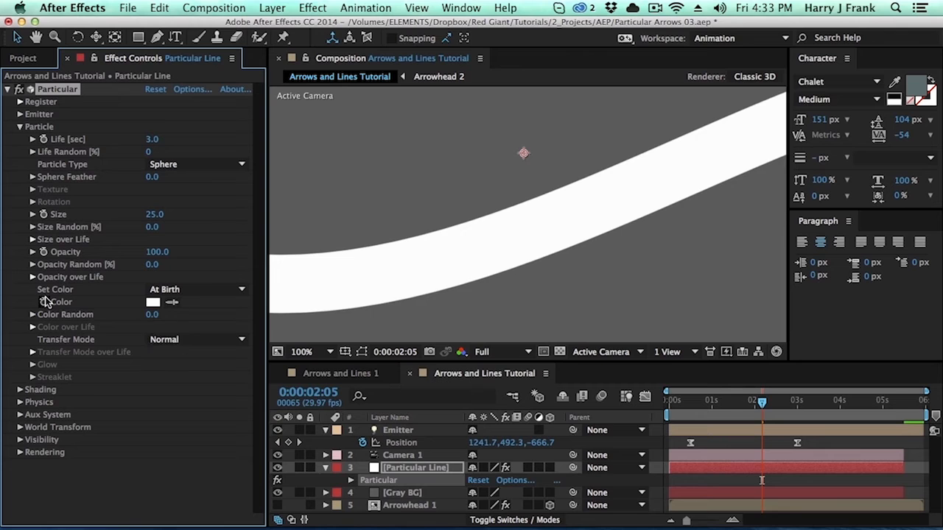
Make the particles take their color from the light by setting Set Color to From Light Emitter
click(173, 291)
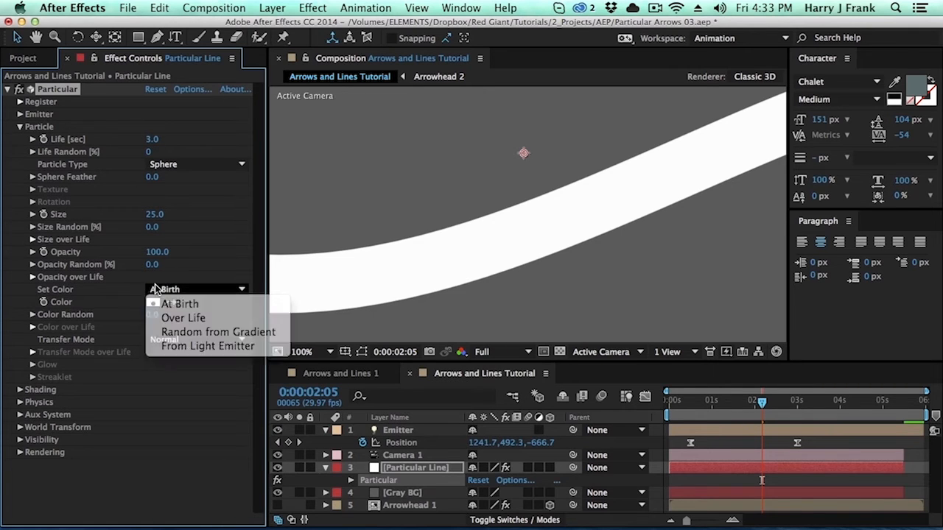
click(155, 304)
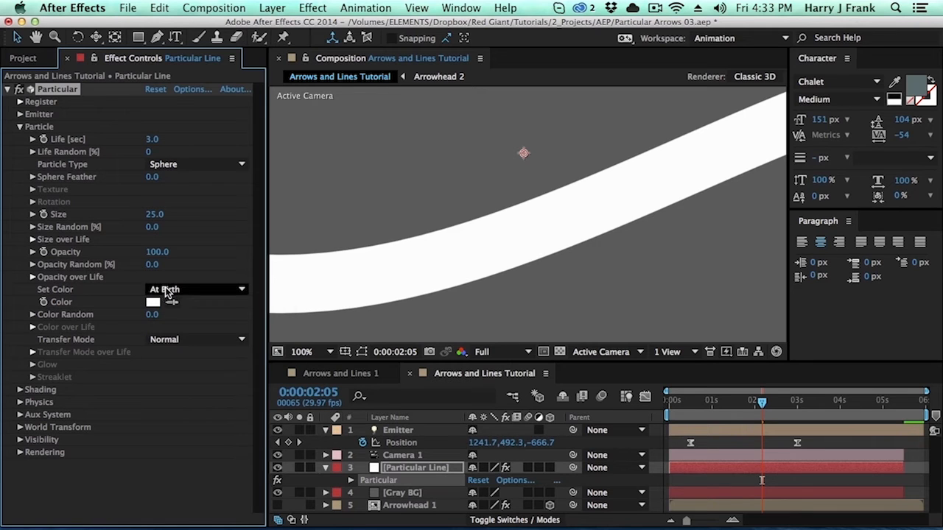
click(166, 291)
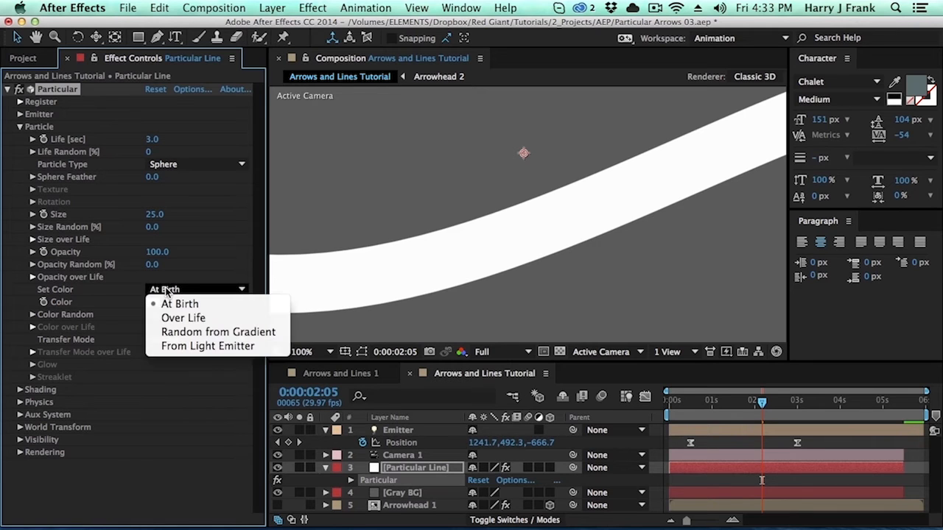
click(209, 347)
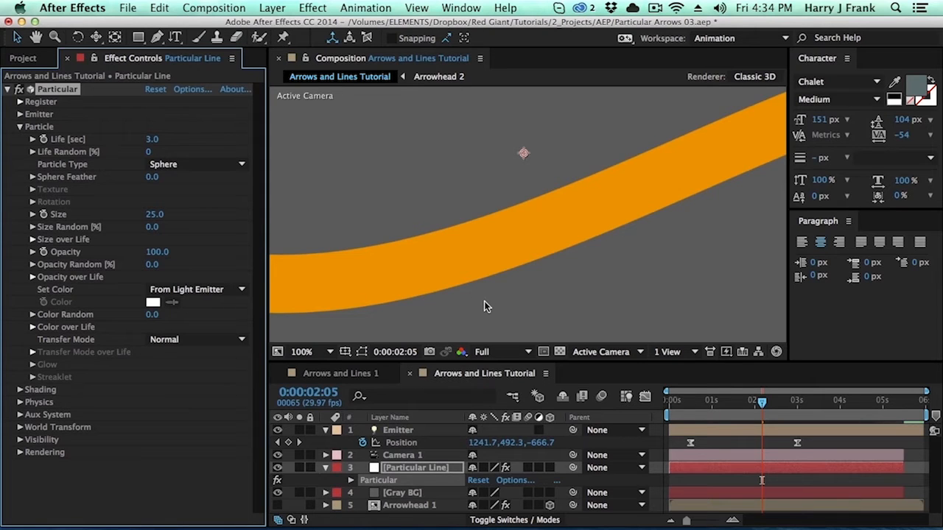
Bring the Arrowhead 1 layer to the top of the layer stack
key(comma)
key(comma)
key(comma)
key(comma)
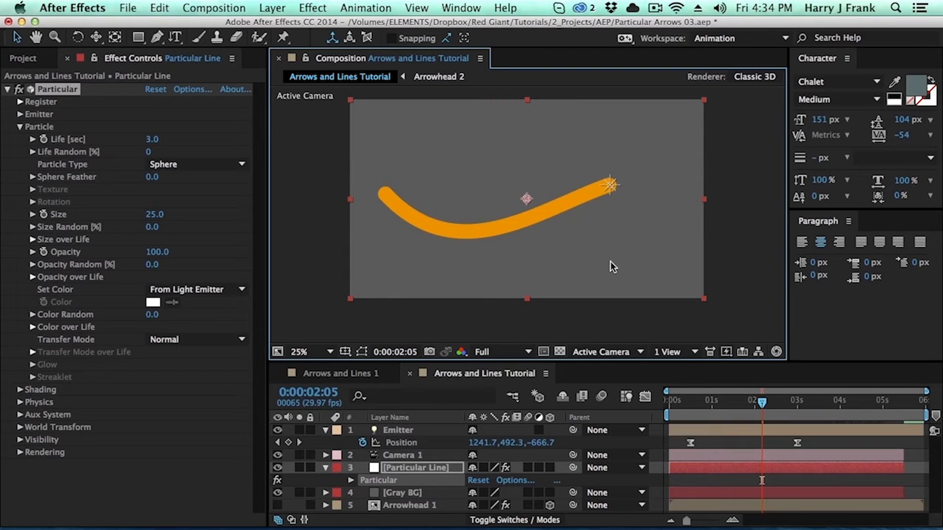
click(394, 431)
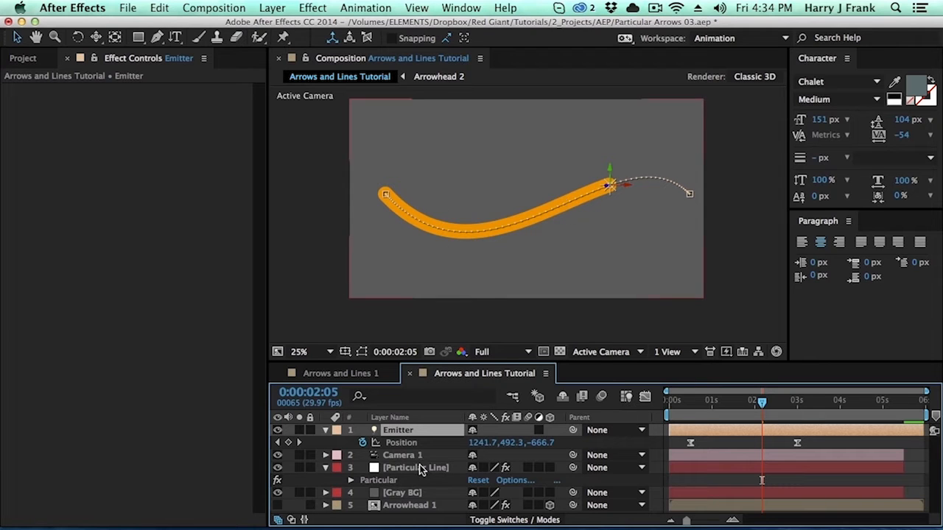
super+click(415, 426)
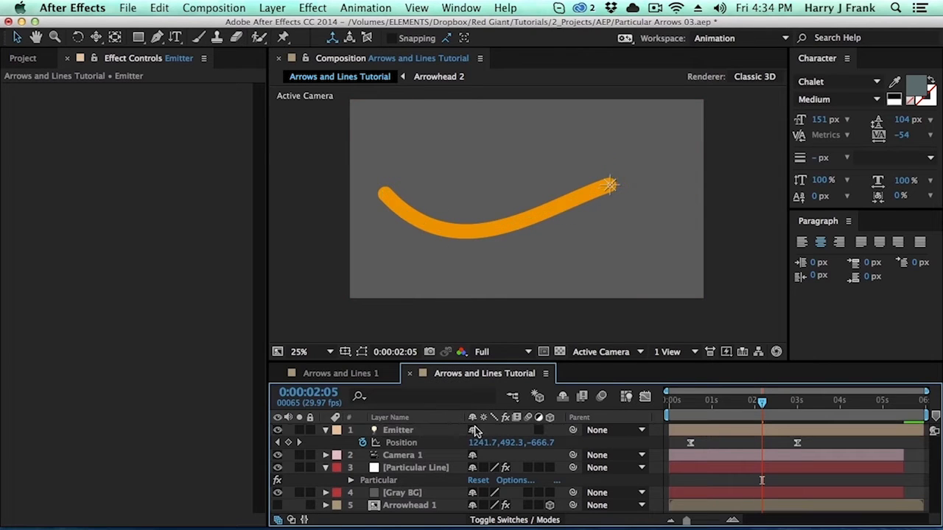
click(390, 507)
key(super+shift+bracketright)
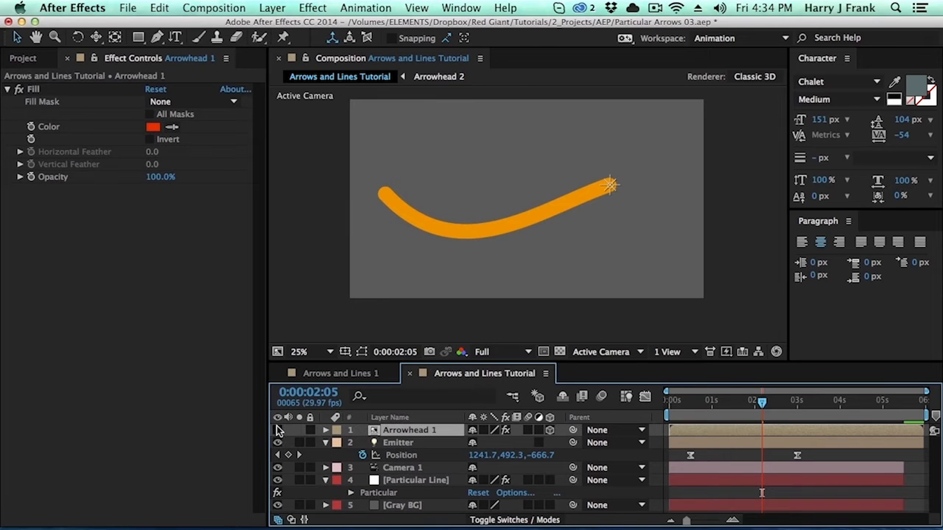
Turn on the Arrowhead 1 layer's visibility and inspect the masked arrow shape inside its precomp
double_click(393, 432)
click(414, 430)
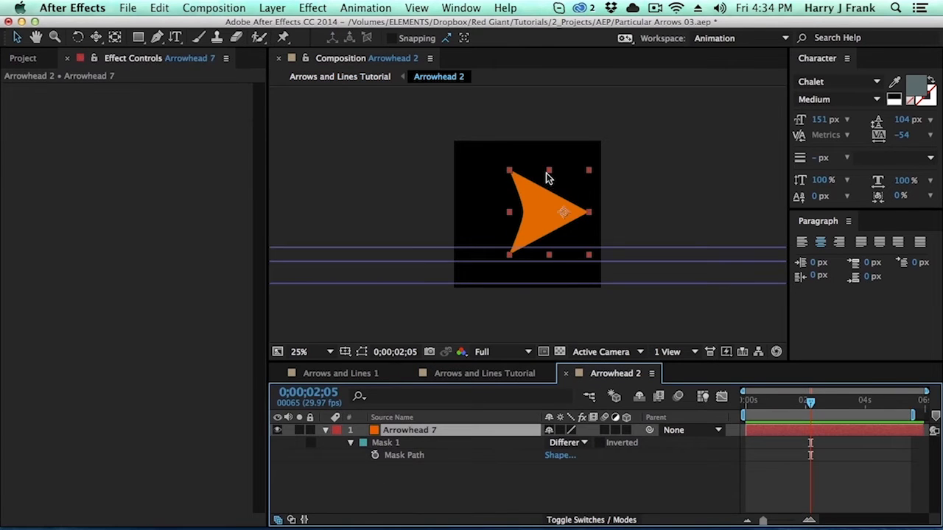
click(413, 443)
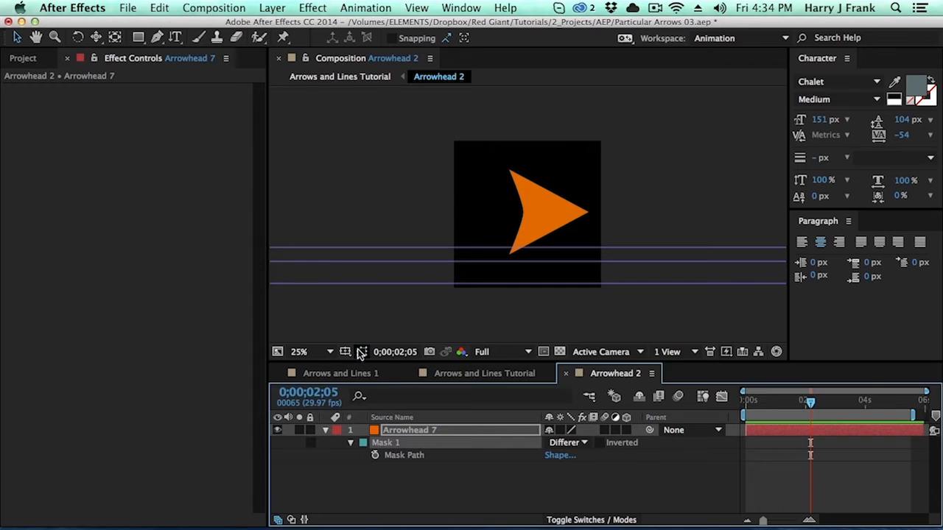
key(super+w)
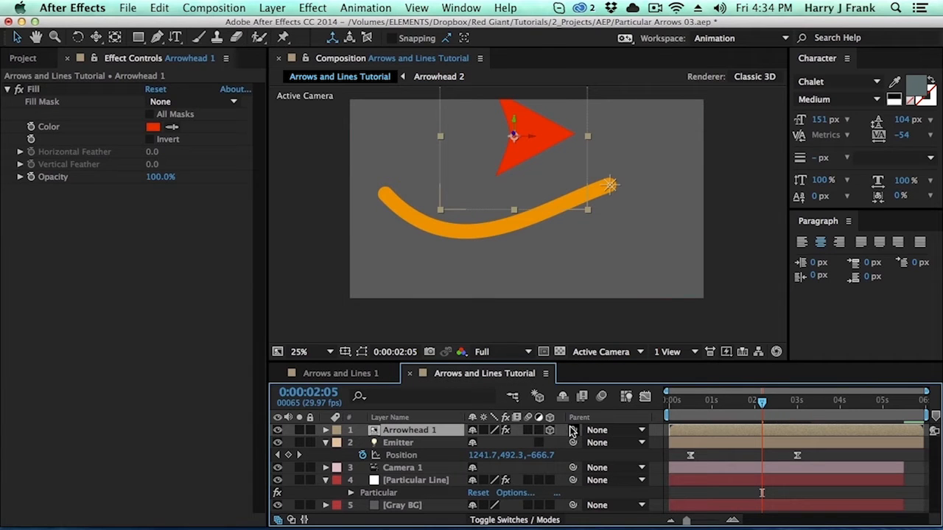
Parent the Arrowhead 1 layer to the Emitter light and scale the arrowhead down
drag(573, 431, 424, 445)
key(s)
click(493, 443)
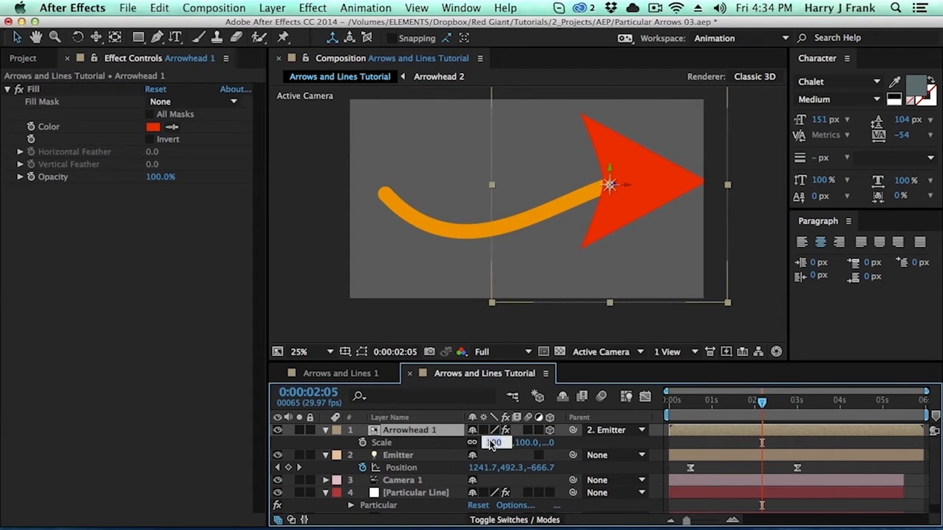
key(Return)
click(491, 442)
key(Return)
key(s)
Show Arrowhead 1's Material Options and toggle Accepts Lights on and back off
key(grave)
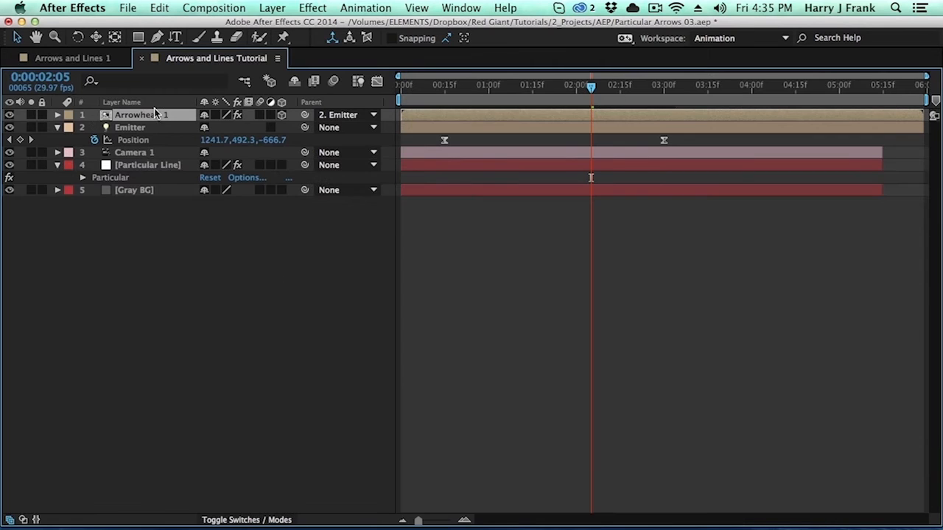
key(a)
key(a)
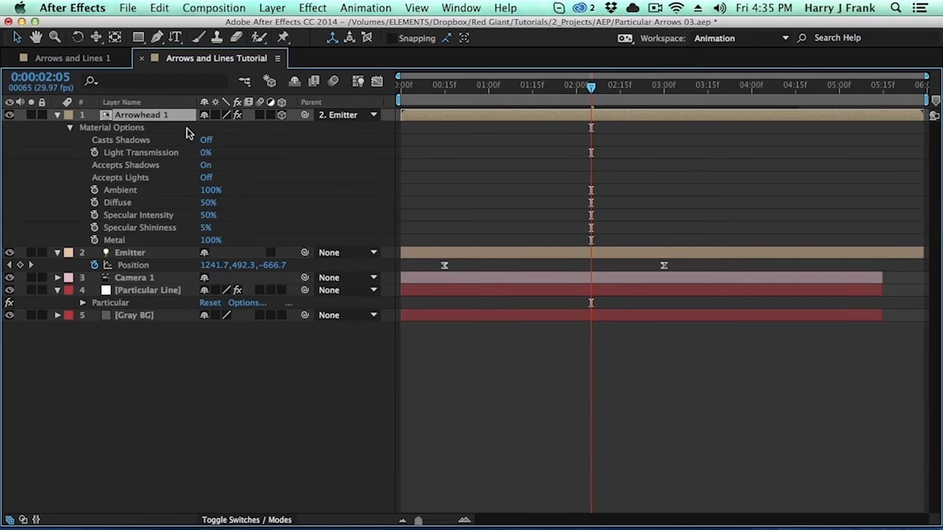
click(168, 172)
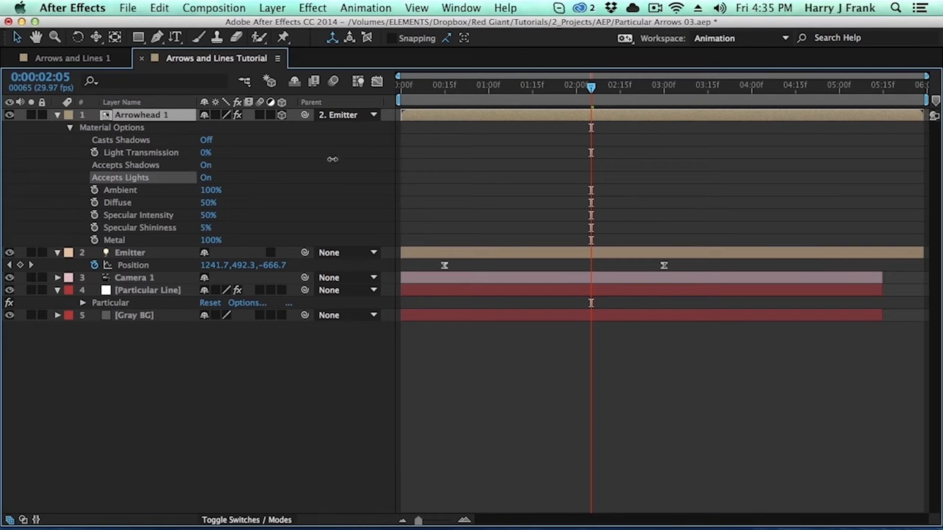
click(204, 178)
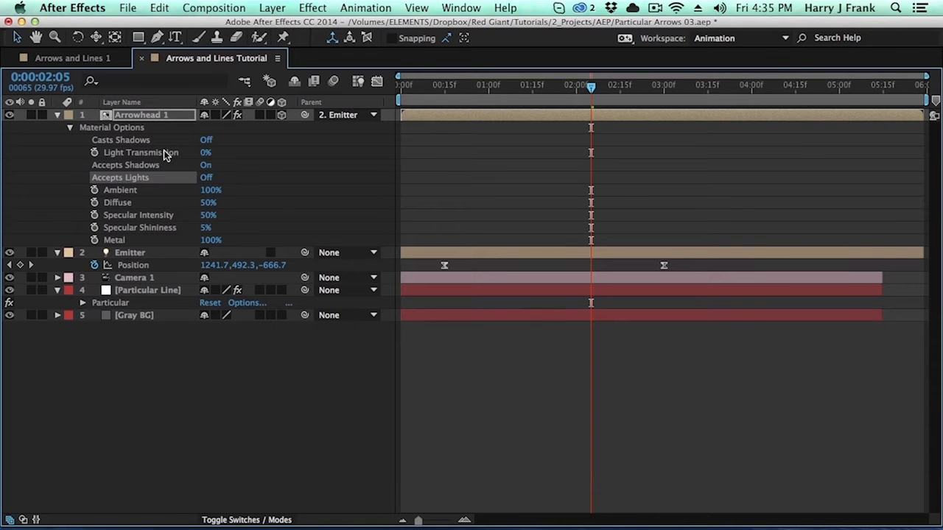
click(152, 121)
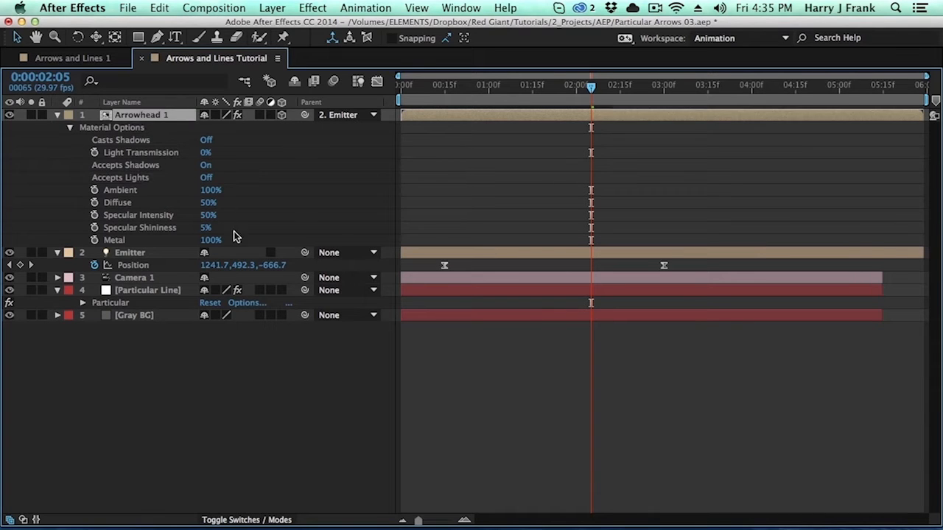
Compare the arrowhead in the composition with Accepts Lights on and off, leave it off, and collapse the Material Options
key(grave)
scroll(596, 508, down, 3)
scroll(609, 490, up, 3)
scroll(609, 491, up, 2)
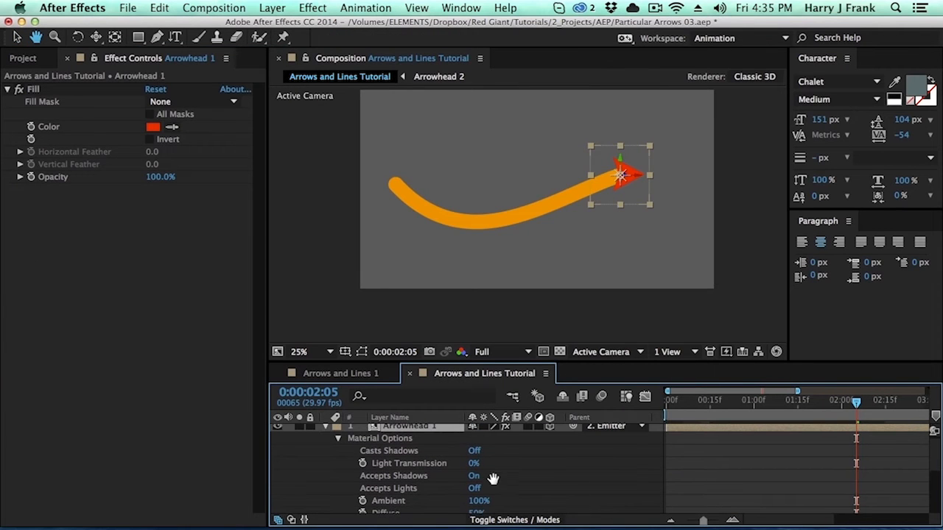
key(space)
drag(559, 482, 526, 445)
click(475, 455)
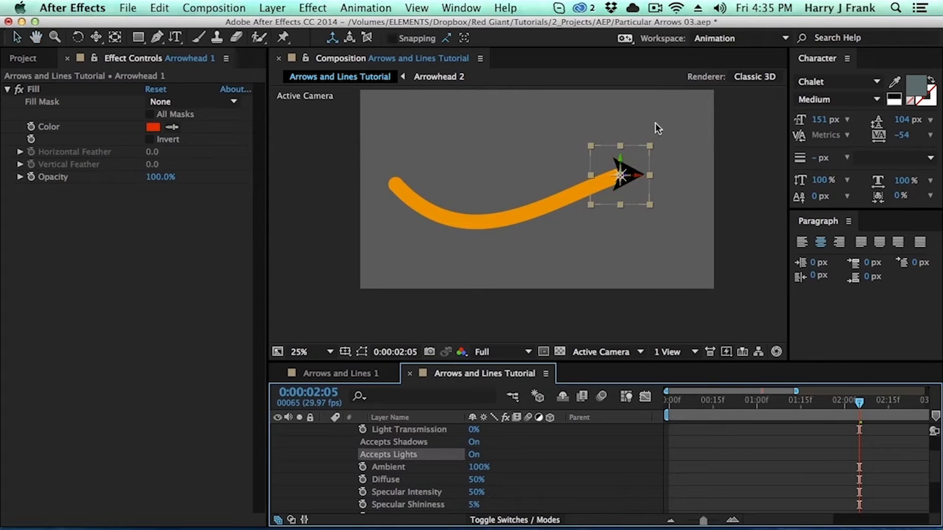
click(475, 456)
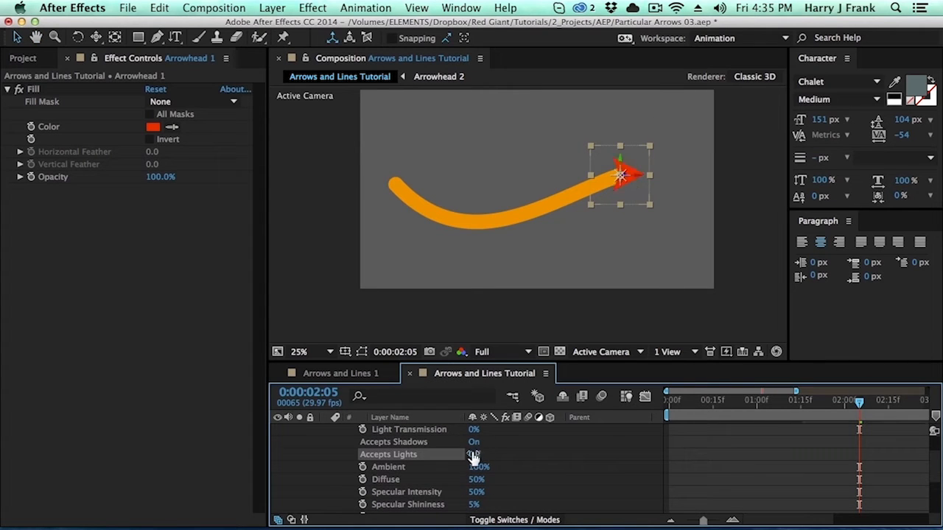
key(u)
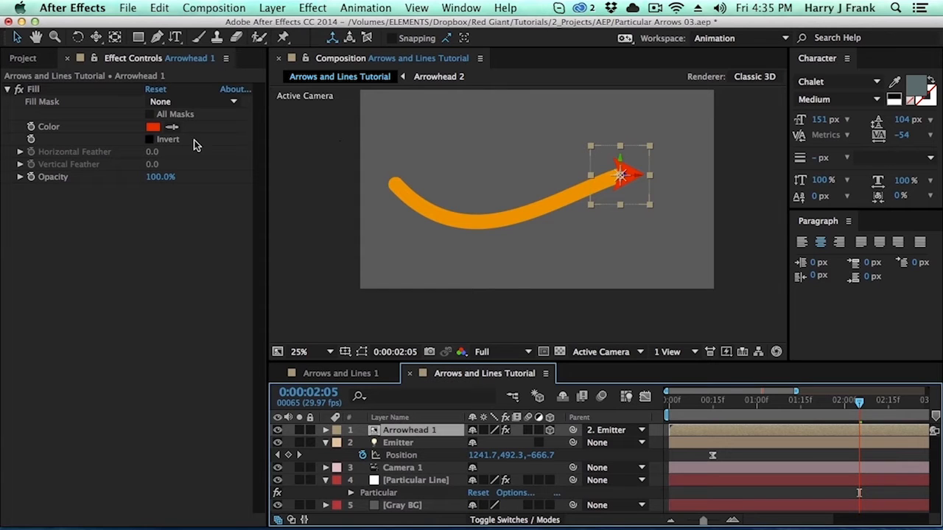
click(34, 89)
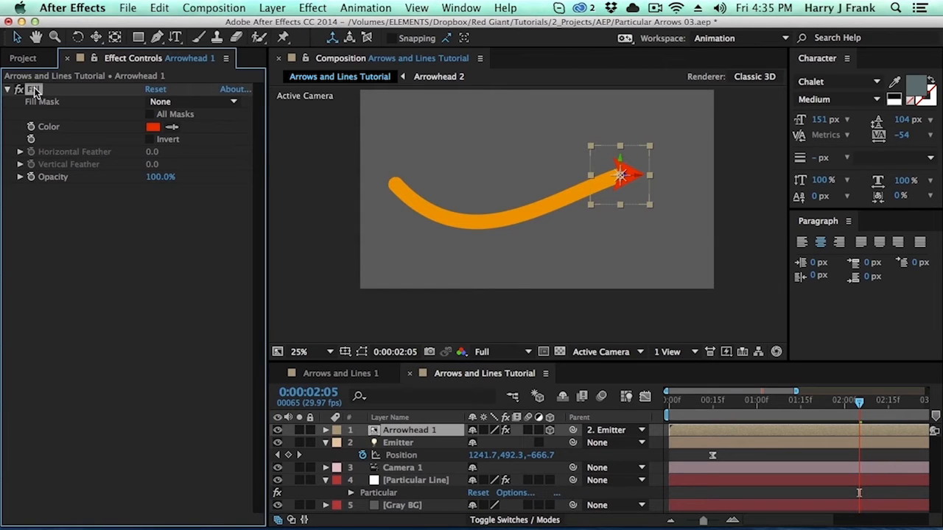
click(312, 7)
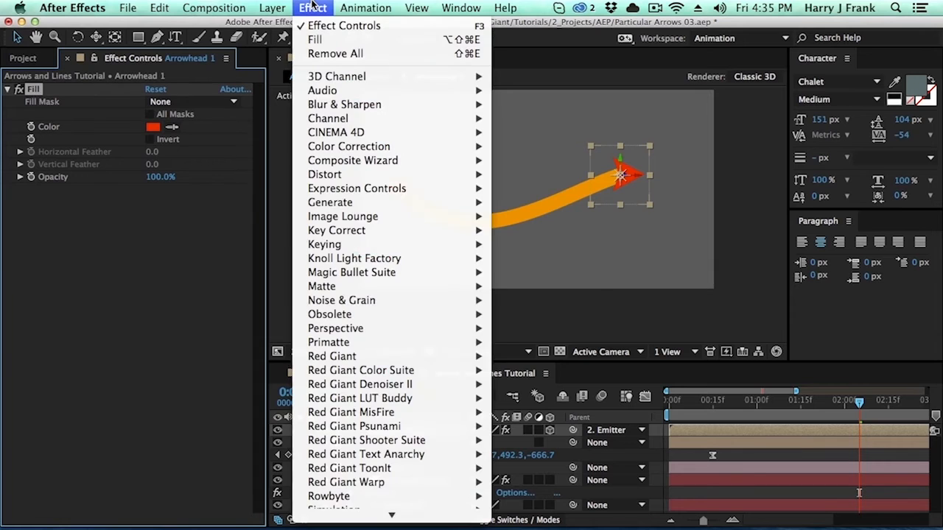
mouse_move(407, 251)
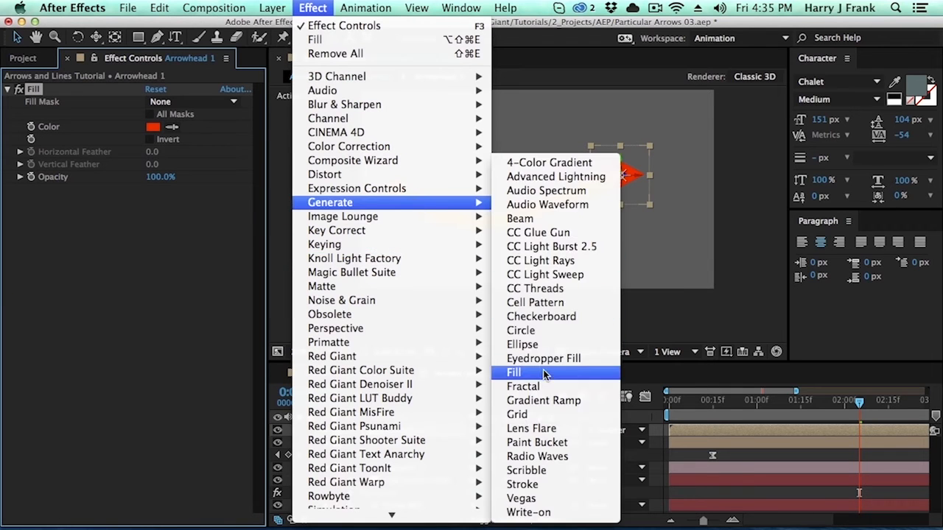
click(77, 420)
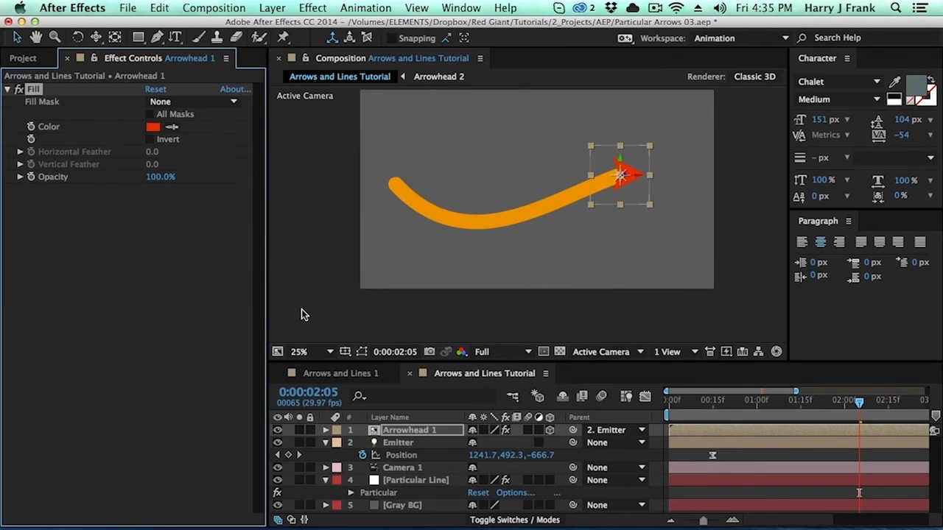
Add an expression to Arrowhead 1's Fill Color that links it to the Emitter light's Color
alt+click(31, 127)
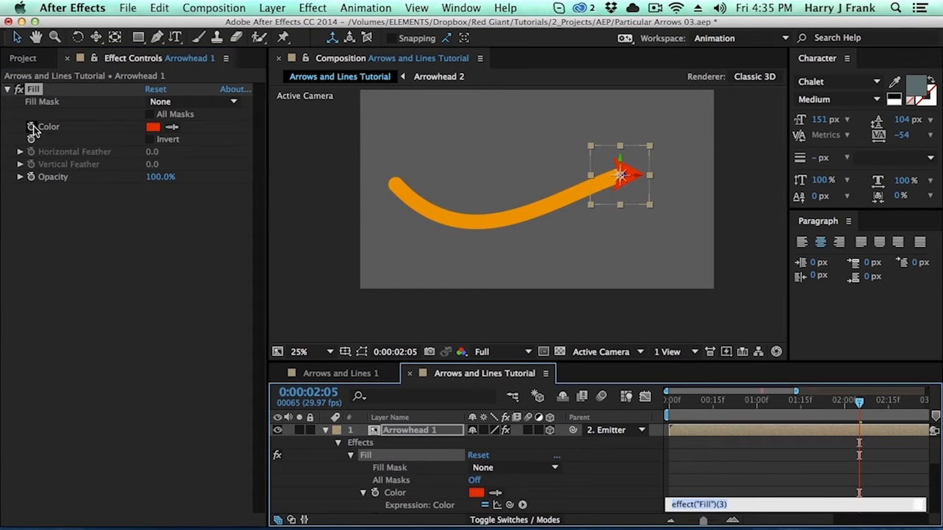
click(688, 488)
key(grave)
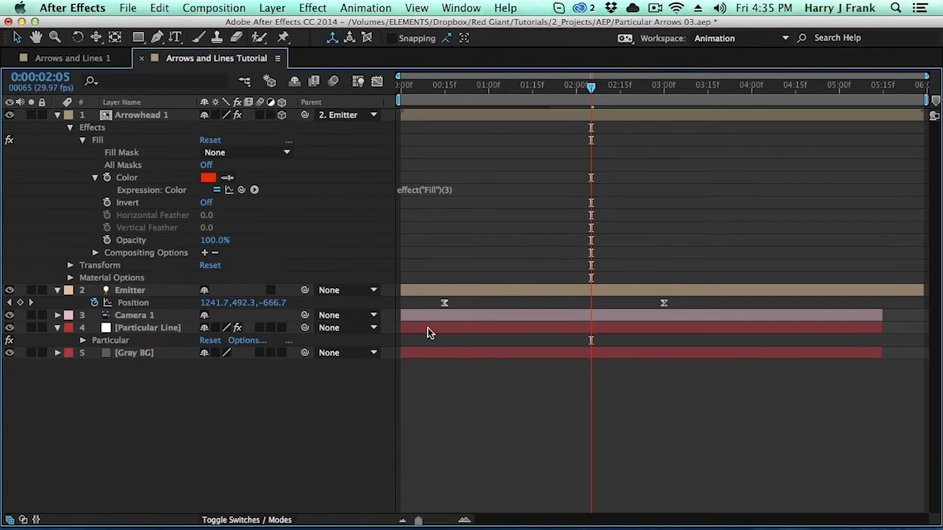
click(147, 291)
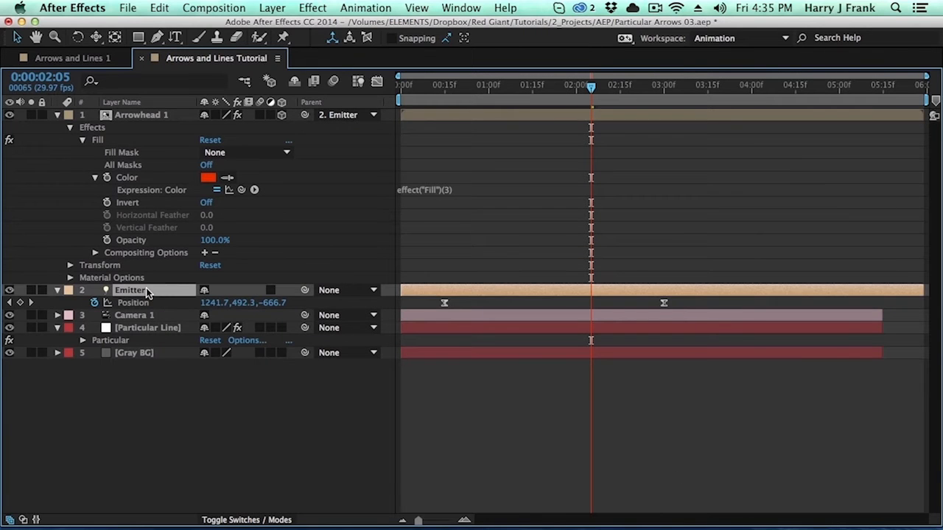
key(p)
key(a)
key(a)
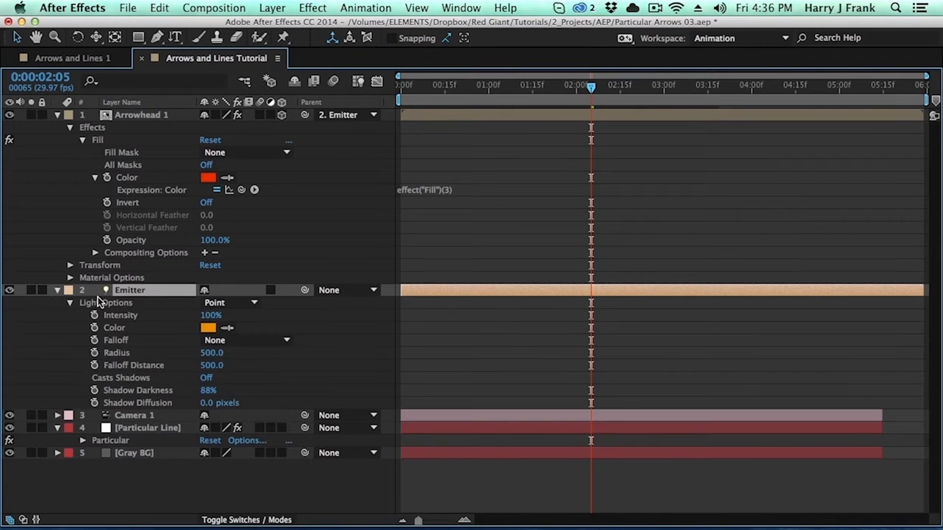
drag(241, 190, 118, 327)
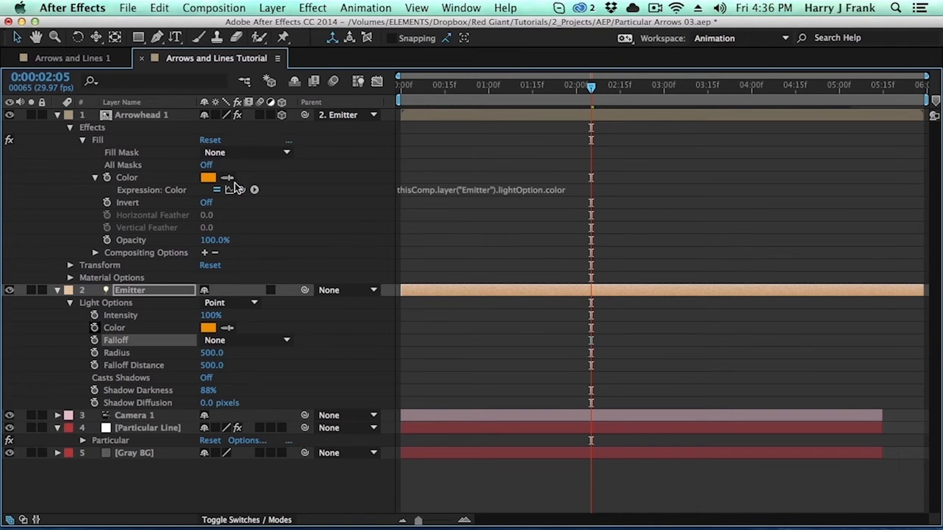
Collapse the Arrowhead 1 and Emitter properties and scrub through the animation to preview the colored arrow
click(159, 117)
click(130, 290)
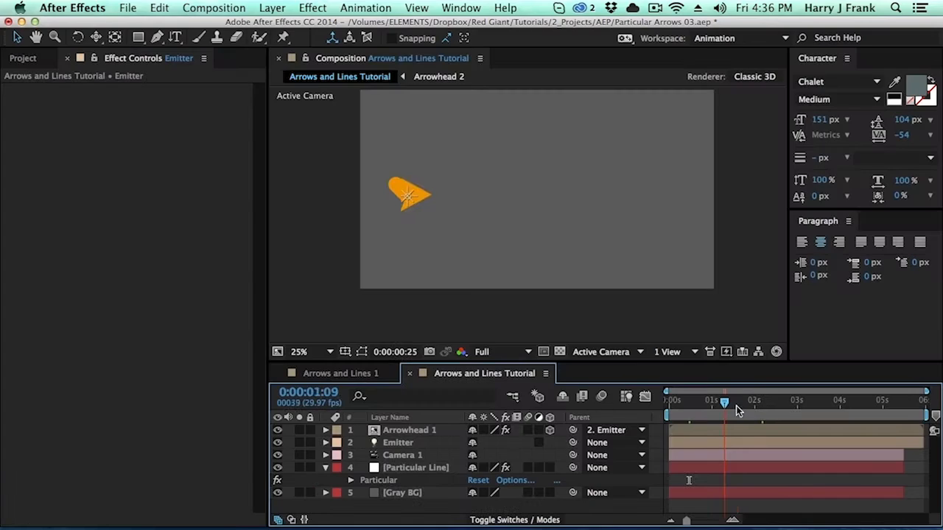
mouse_move(758, 417)
mouse_down()
mouse_move(787, 419)
mouse_move(745, 411)
mouse_up()
Reshape the Emitter's motion path by moving its starting point slightly upward and inward, and set the current time to 0:00:02:05
click(416, 443)
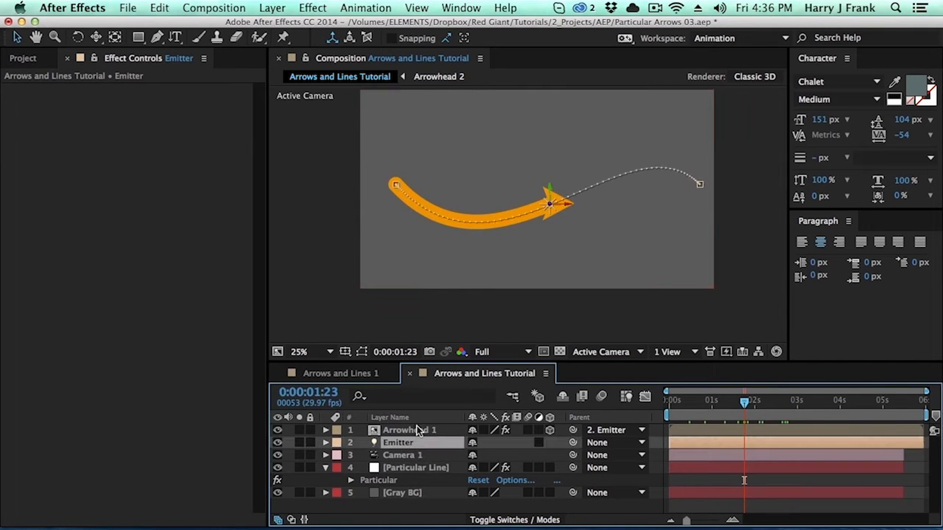
drag(398, 190, 408, 164)
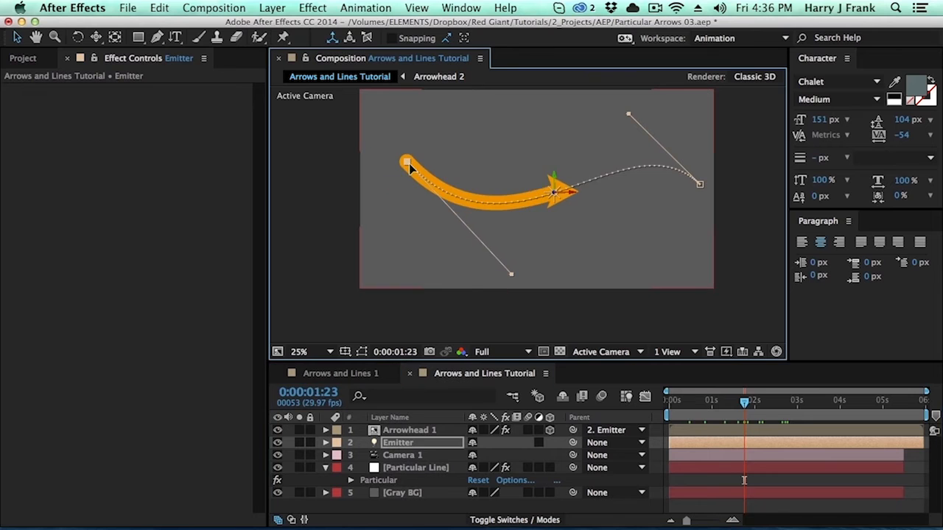
mouse_move(744, 402)
mouse_down()
mouse_move(729, 404)
mouse_move(762, 405)
mouse_up()
Collapse the Particular Line layer's properties, select Arrowhead 1 and scrub the timeline to examine the arrowhead's direction along the line
click(404, 471)
key(e)
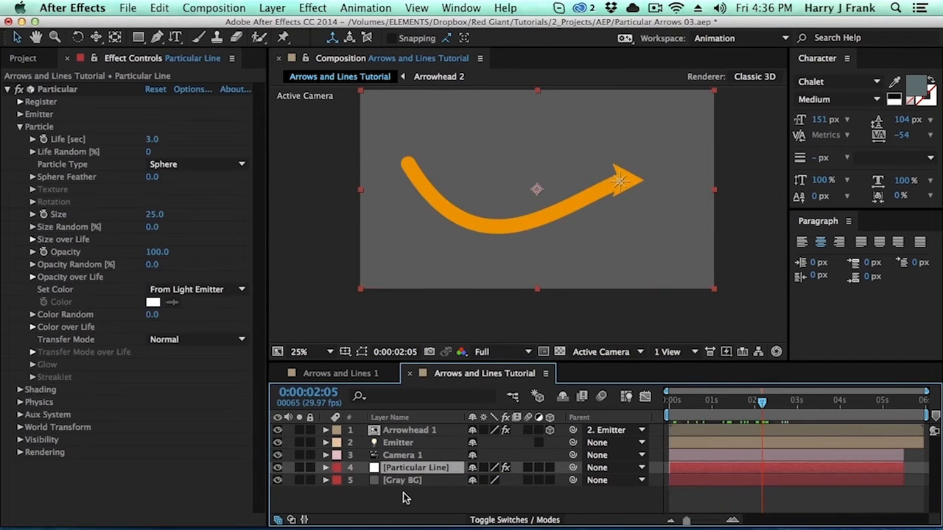
click(404, 495)
click(411, 431)
drag(685, 406, 759, 417)
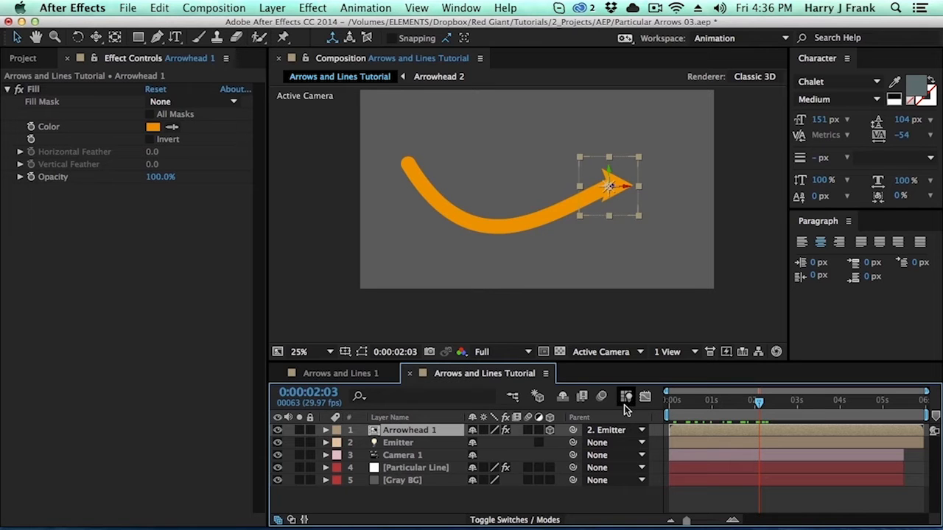
click(278, 6)
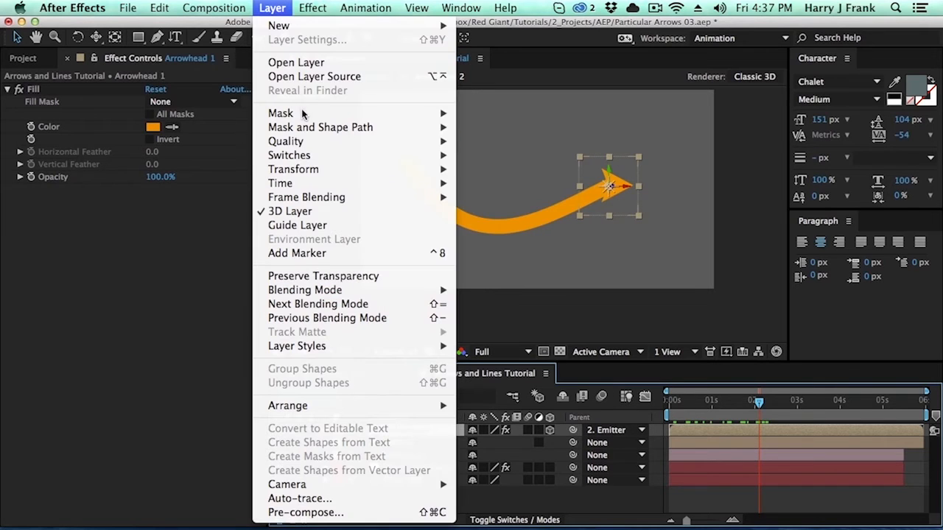
mouse_move(310, 173)
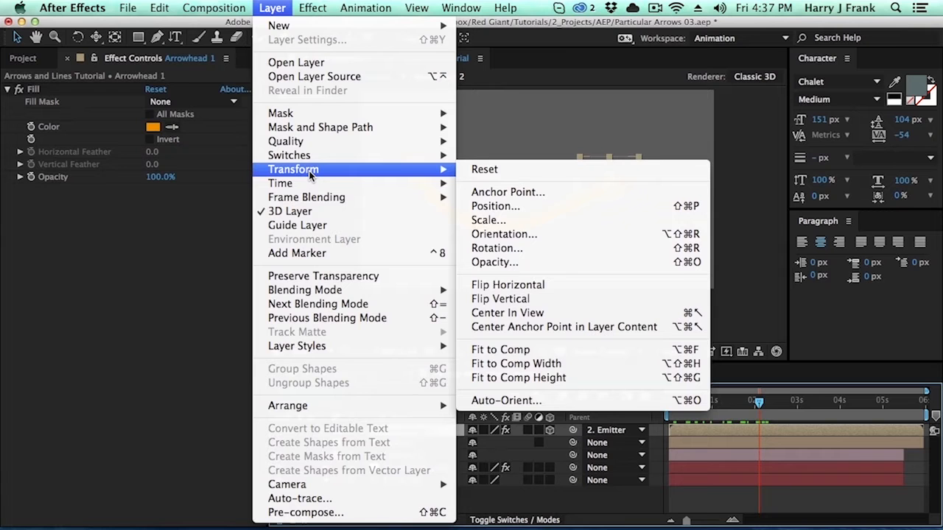
click(526, 401)
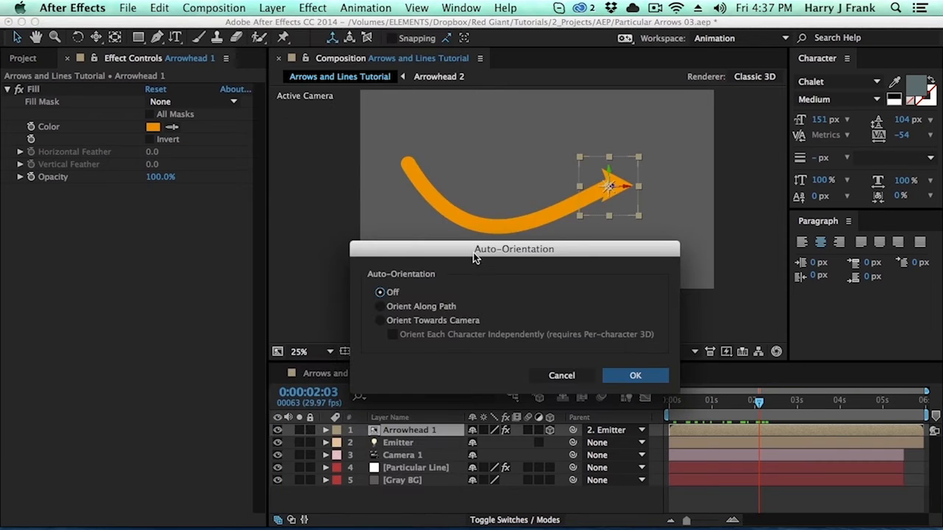
drag(408, 249, 406, 188)
click(387, 246)
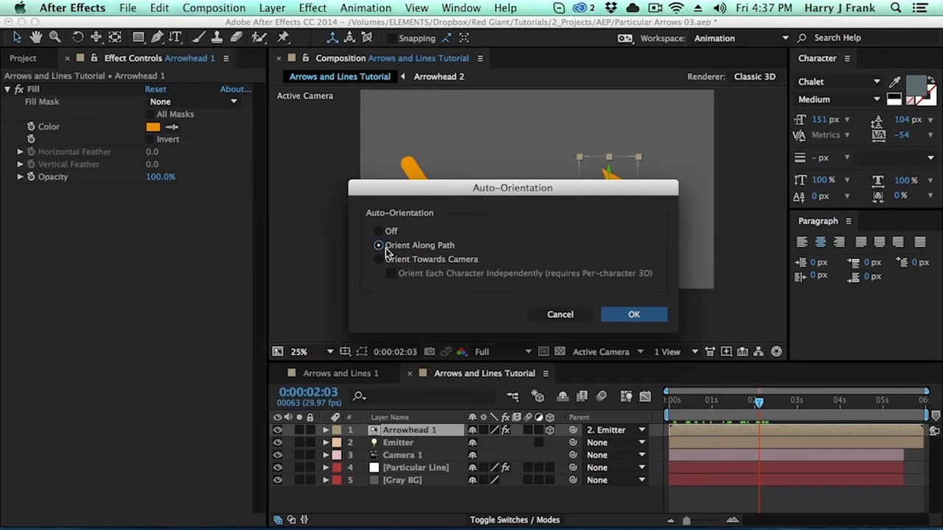
drag(589, 187, 333, 79)
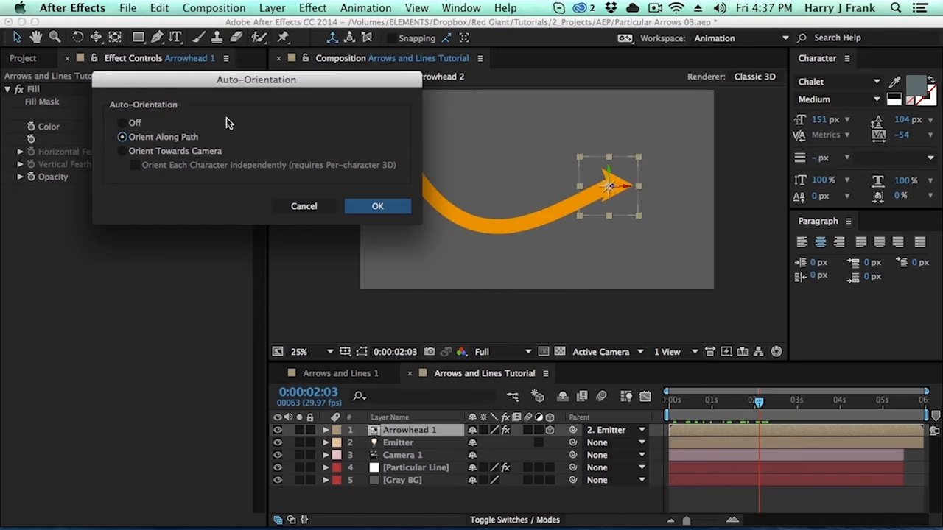
click(122, 123)
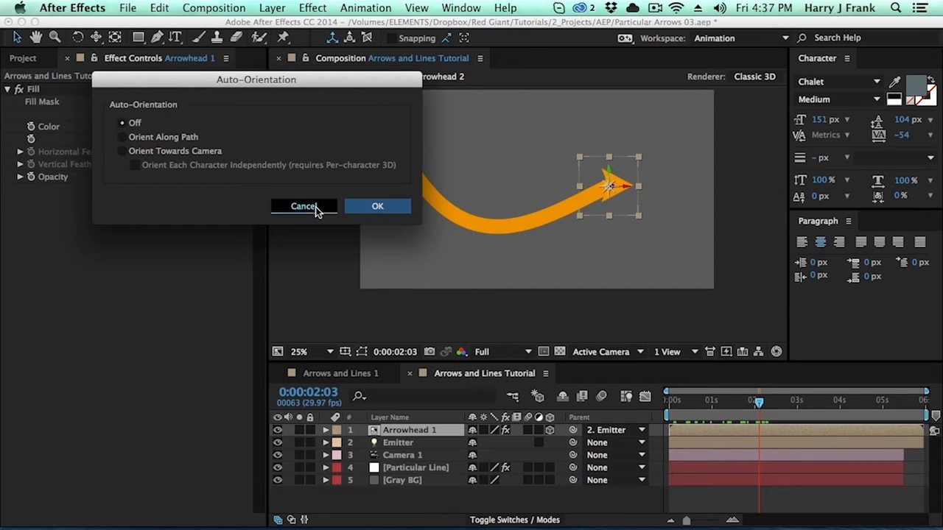
click(315, 208)
Show Arrowhead 1's Position property and scrub the timeline to examine whether its own position changes over time
drag(702, 399, 739, 400)
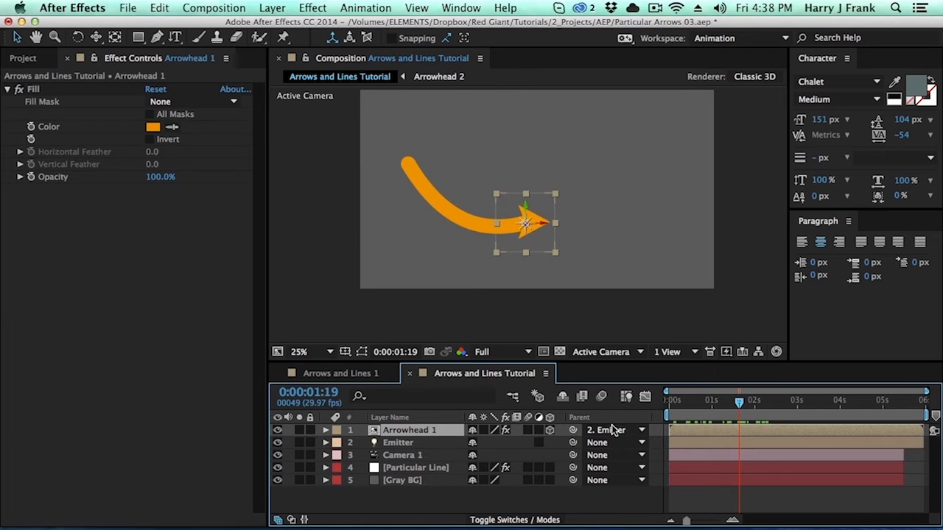
key(p)
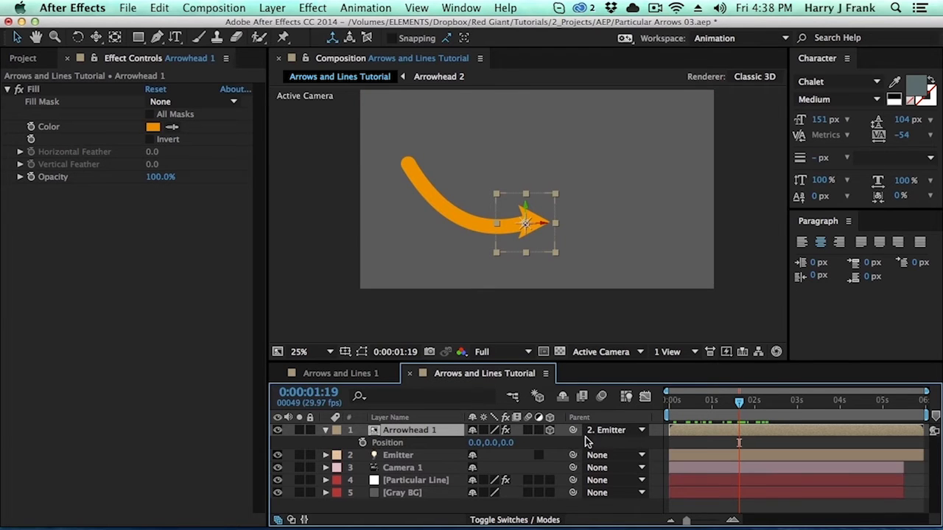
drag(707, 404, 683, 402)
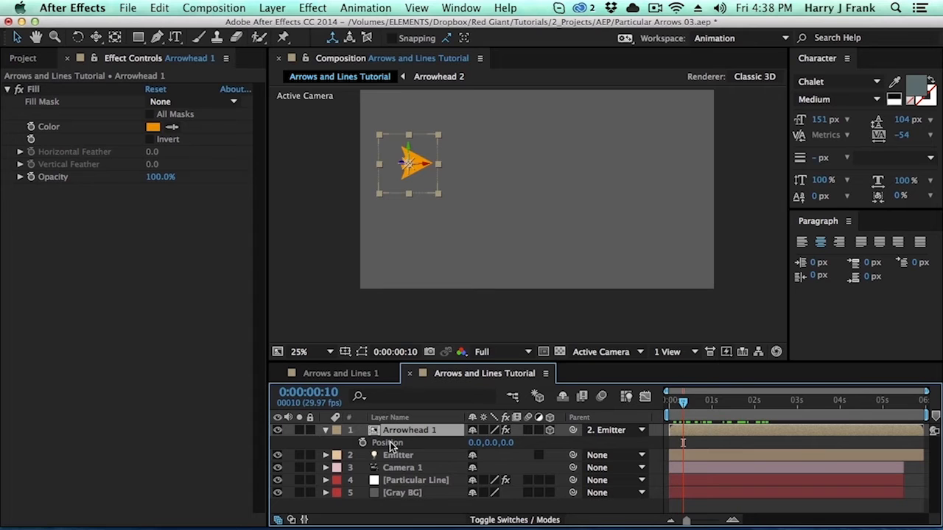
drag(702, 413, 772, 435)
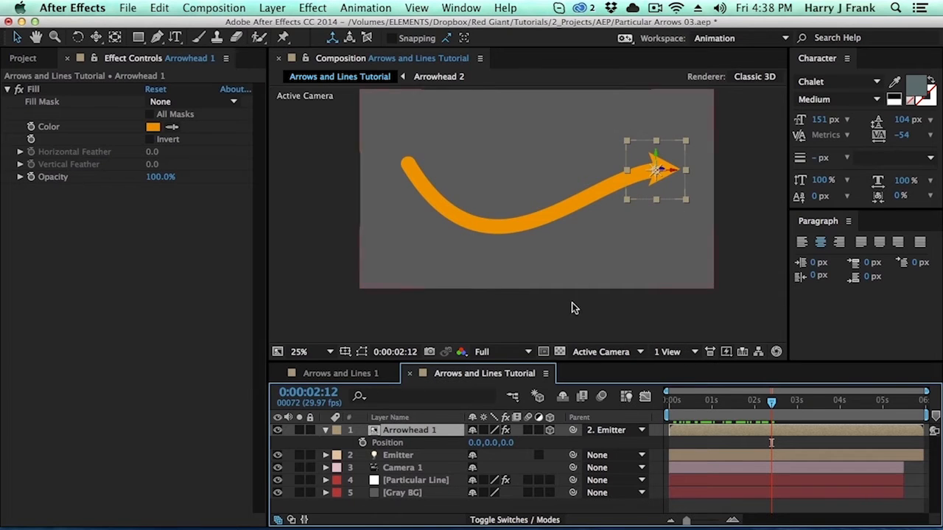
key(p)
Set the Emitter light's auto-orientation to Orient Along Path
click(399, 443)
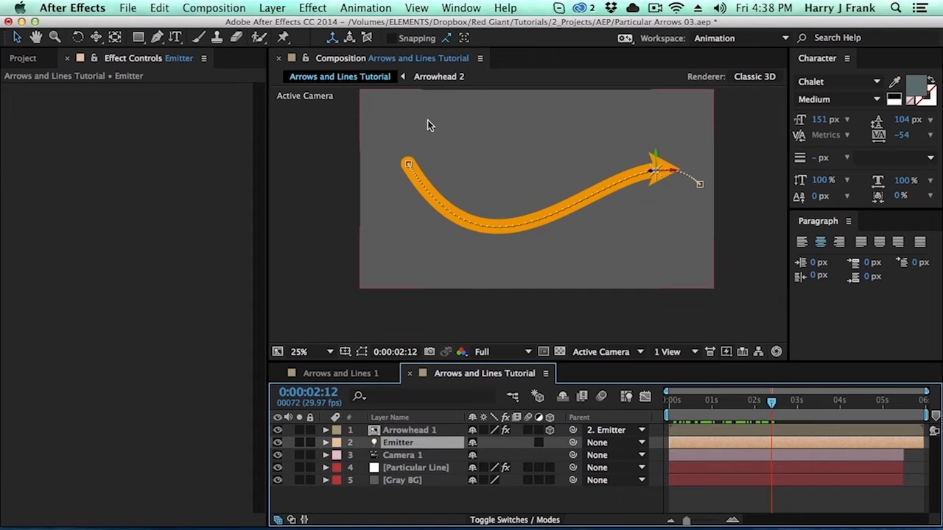
click(410, 166)
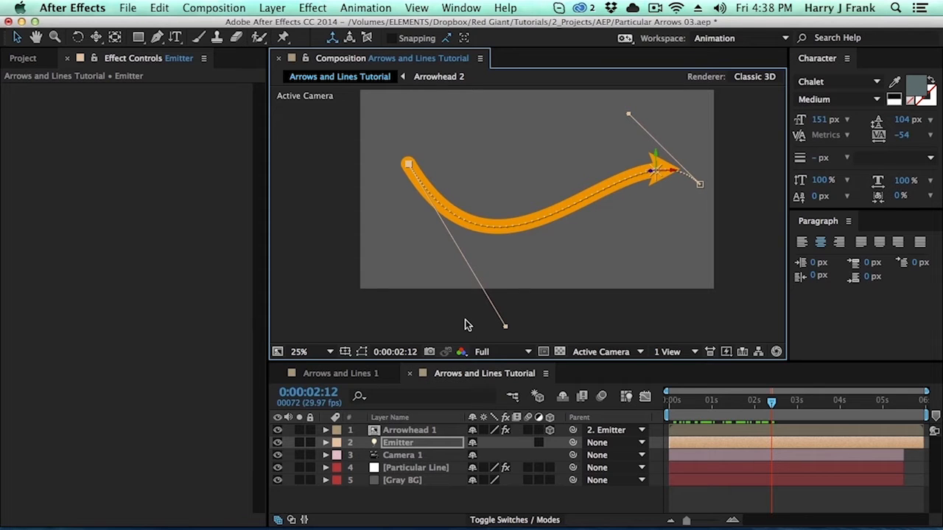
key(super+alt+o)
click(144, 137)
drag(291, 90, 346, 87)
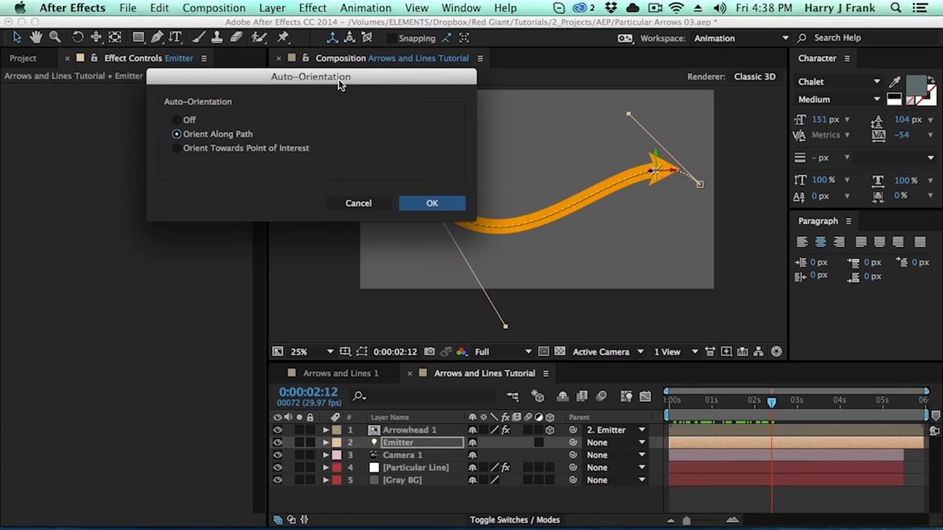
click(439, 204)
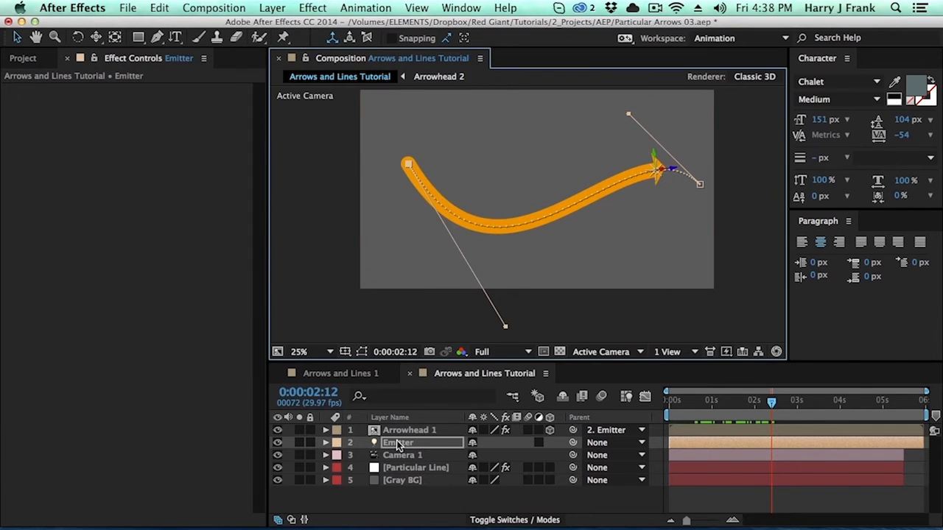
Inspect the Emitter's Transform properties and scrub the timeline to examine how the light and arrowhead turn along the path
click(326, 443)
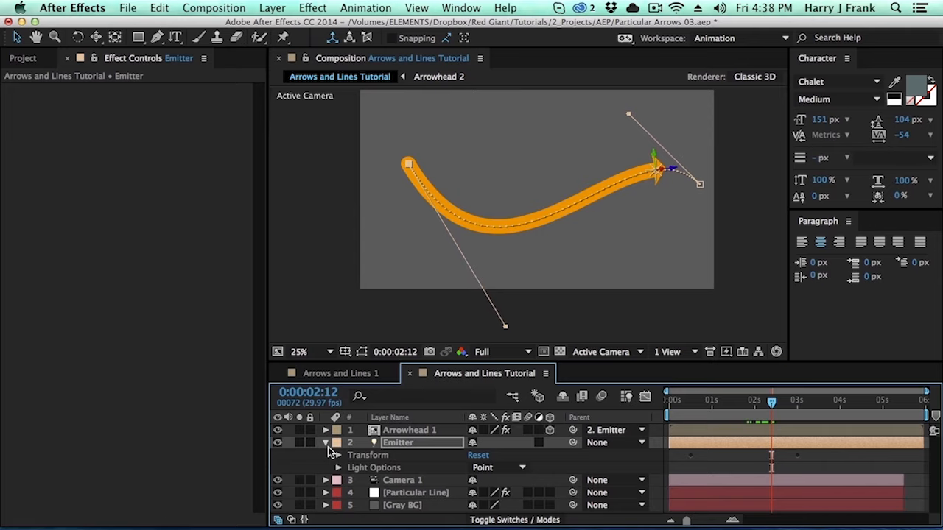
click(337, 455)
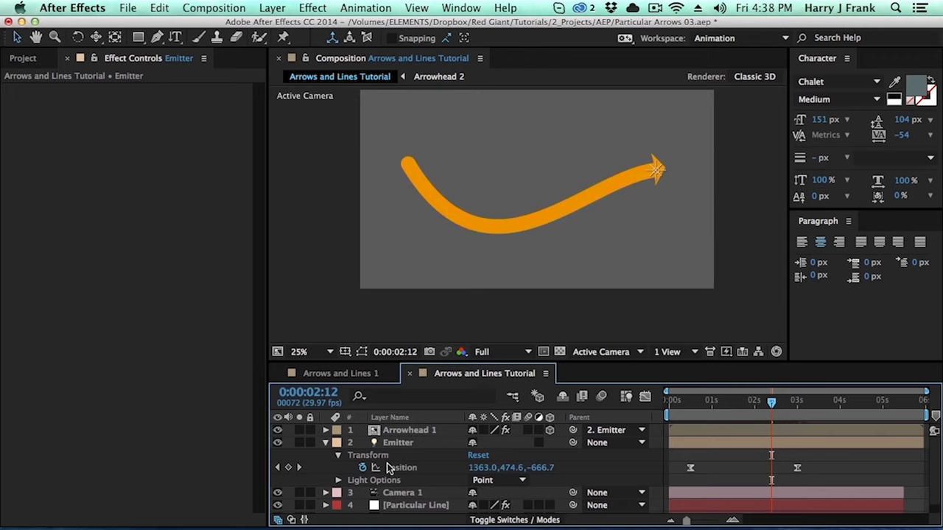
click(339, 456)
click(338, 456)
click(397, 445)
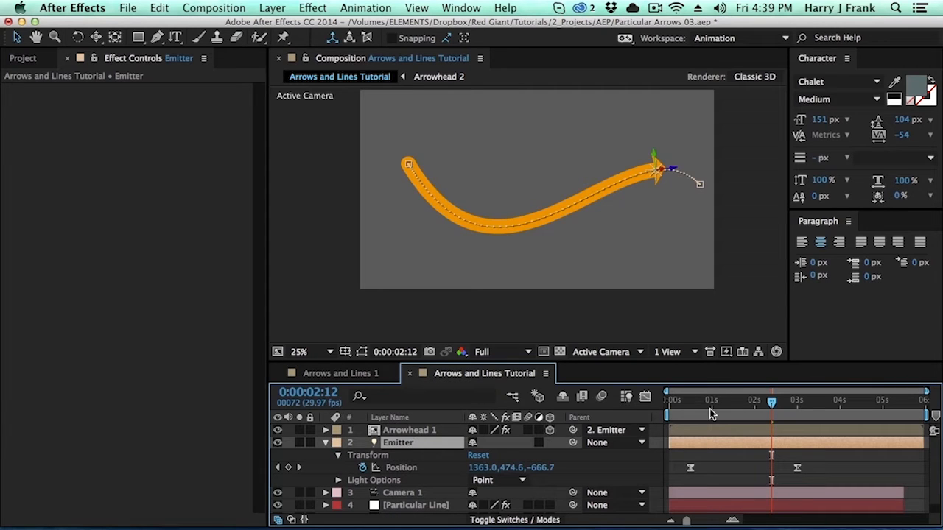
drag(699, 409, 708, 414)
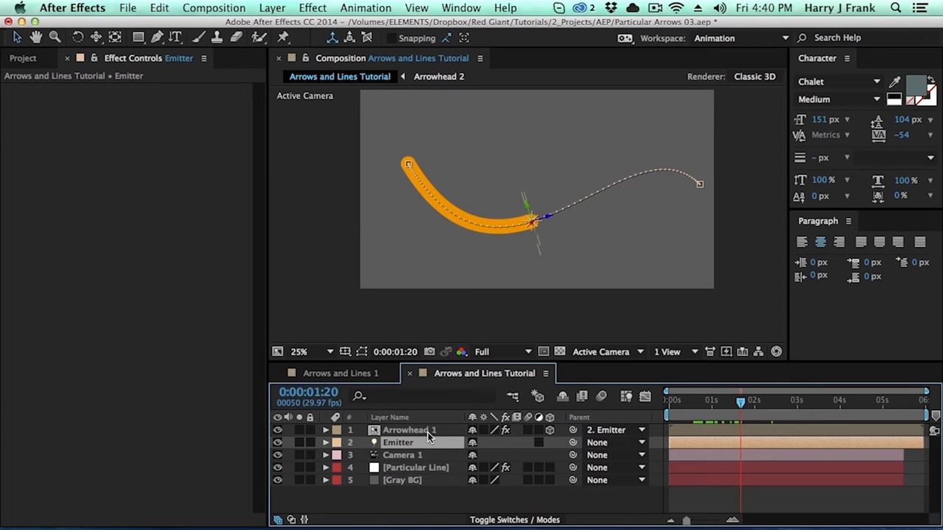
click(718, 417)
mouse_move(739, 421)
mouse_down()
mouse_move(753, 425)
mouse_move(701, 426)
mouse_move(752, 426)
mouse_up()
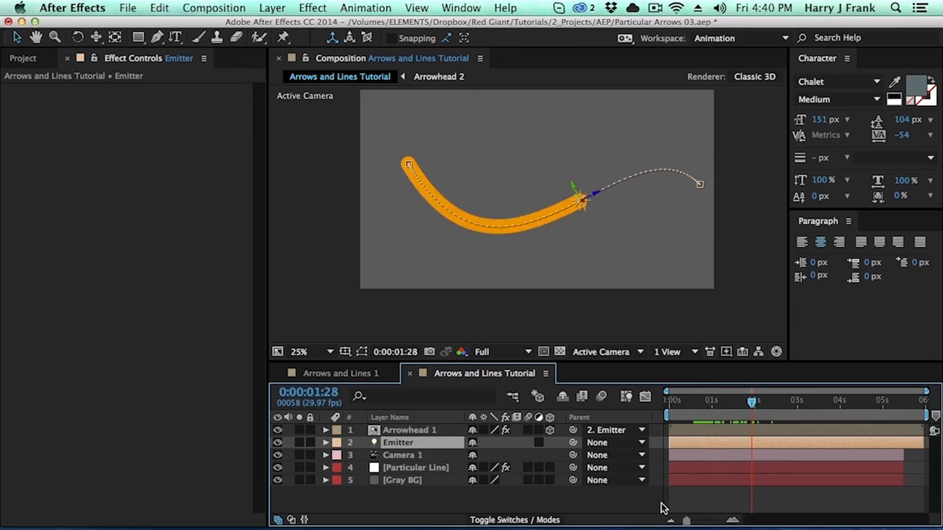
Set the arrowhead layer's Y Rotation to -90°, scrub the timeline to check its direction, and collapse its rotation properties
click(407, 430)
key(r)
drag(489, 456, 447, 484)
key(super+z)
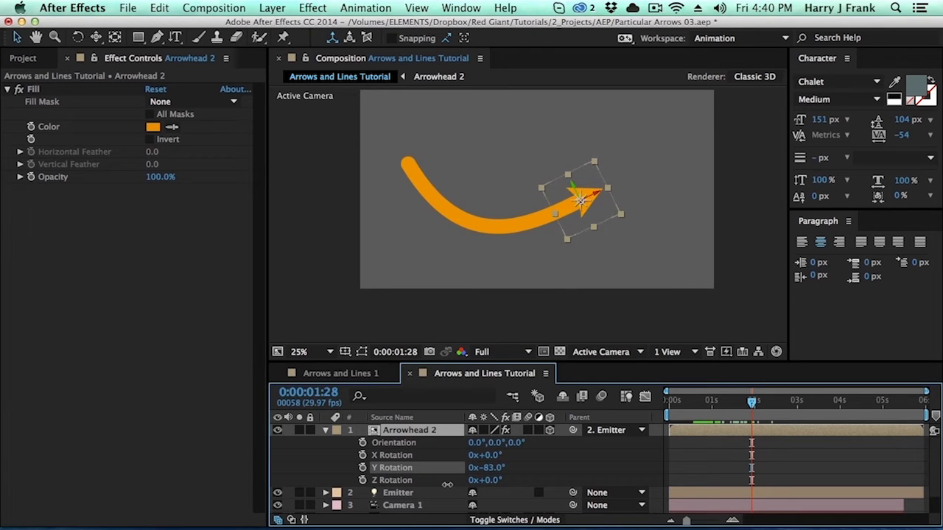
click(490, 468)
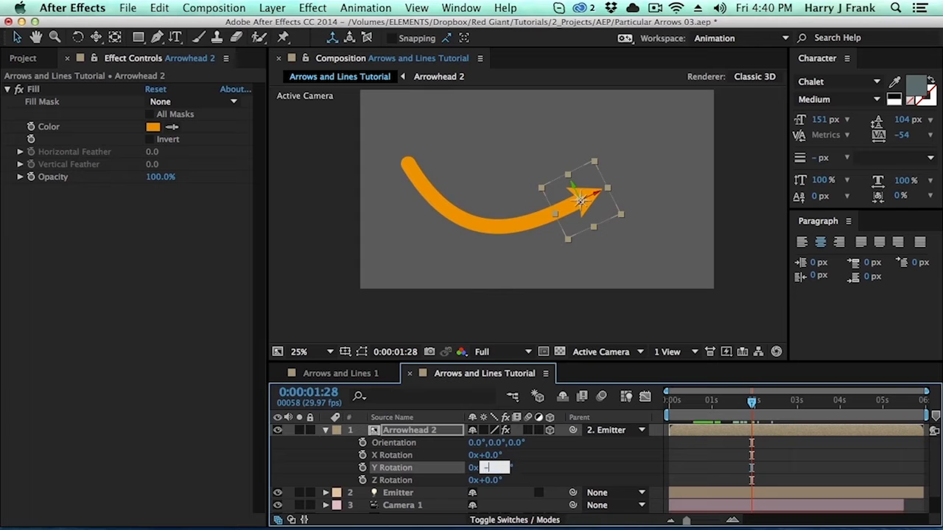
text(-90)
key(Return)
drag(788, 401, 767, 400)
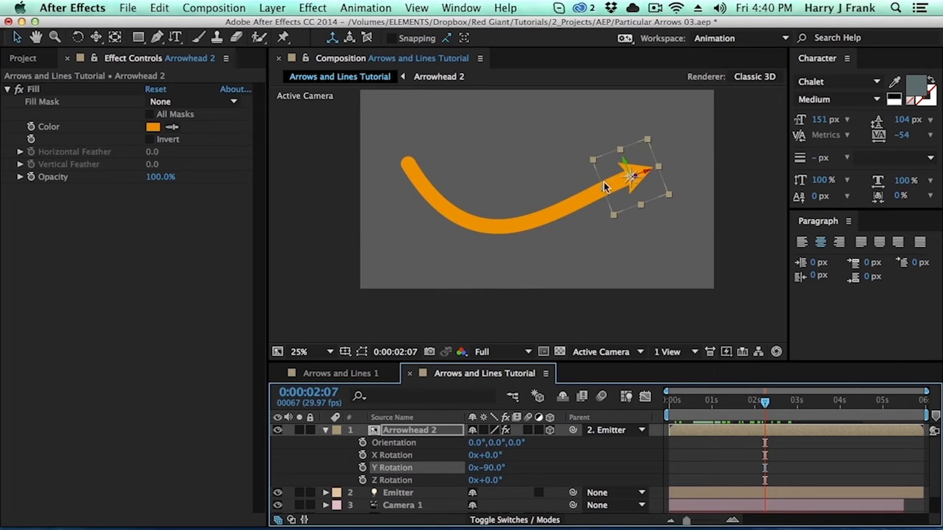
click(408, 431)
key(r)
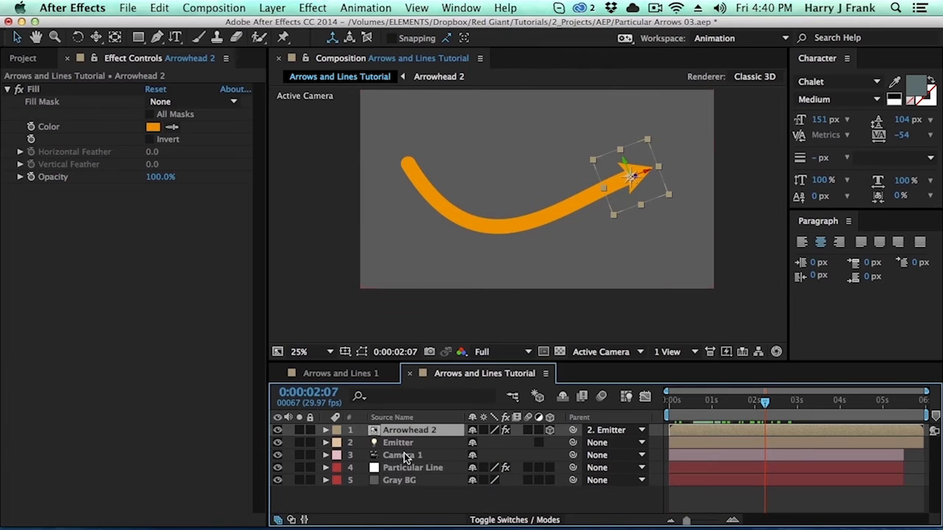
Try a green Color on the Emitter light, undo the color change, and collapse the layer's properties
click(406, 442)
key(a)
key(a)
click(477, 481)
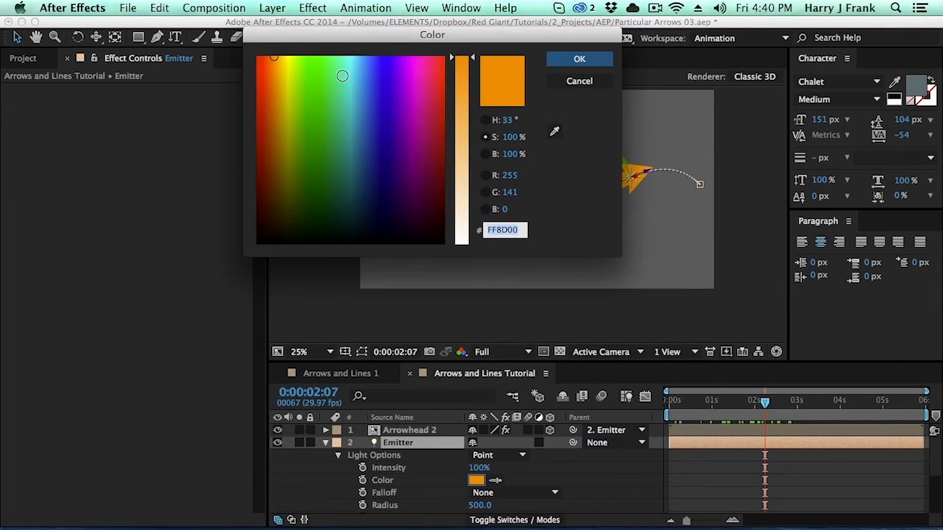
drag(372, 31, 260, 48)
mouse_move(225, 110)
mouse_down()
mouse_move(221, 130)
mouse_move(214, 110)
mouse_up()
key(Return)
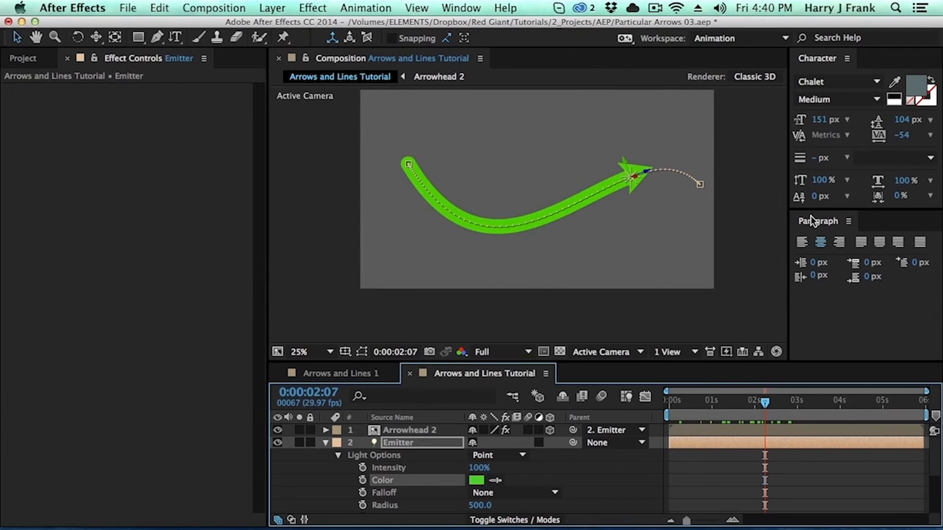
key(super+z)
key(u)
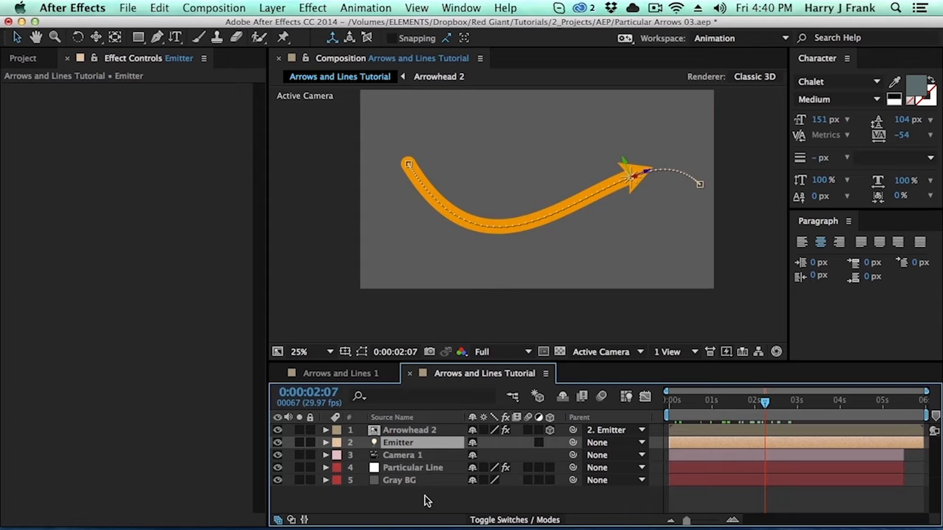
Save the project and duplicate the Particular Line layer with the original hidden
click(427, 498)
key(super+s)
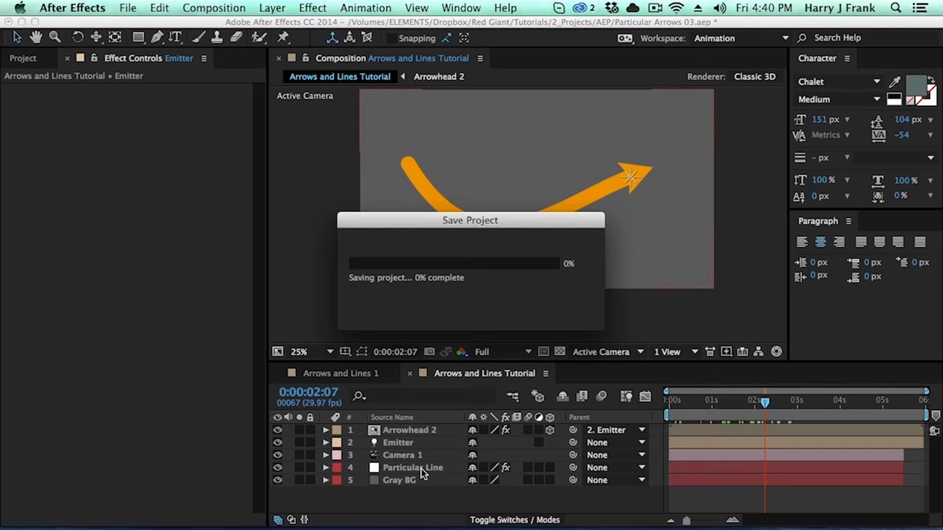
click(424, 470)
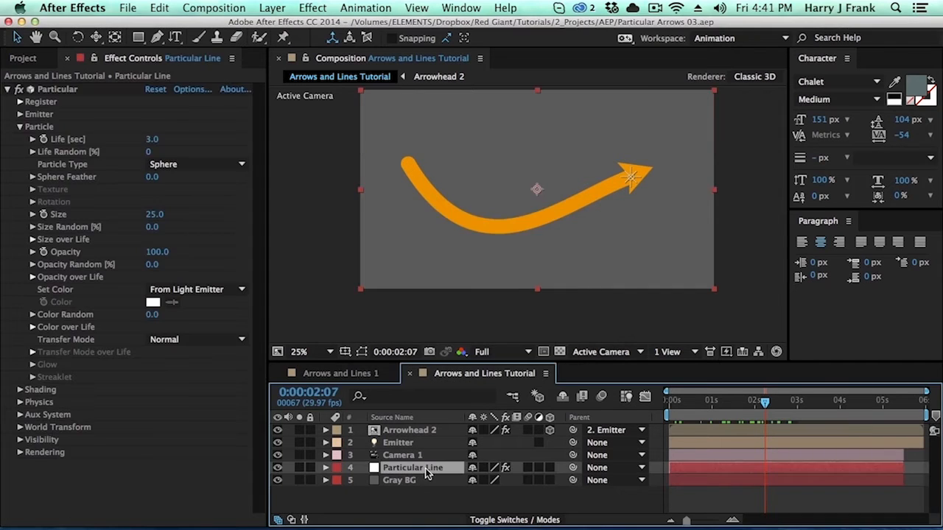
key(super+d)
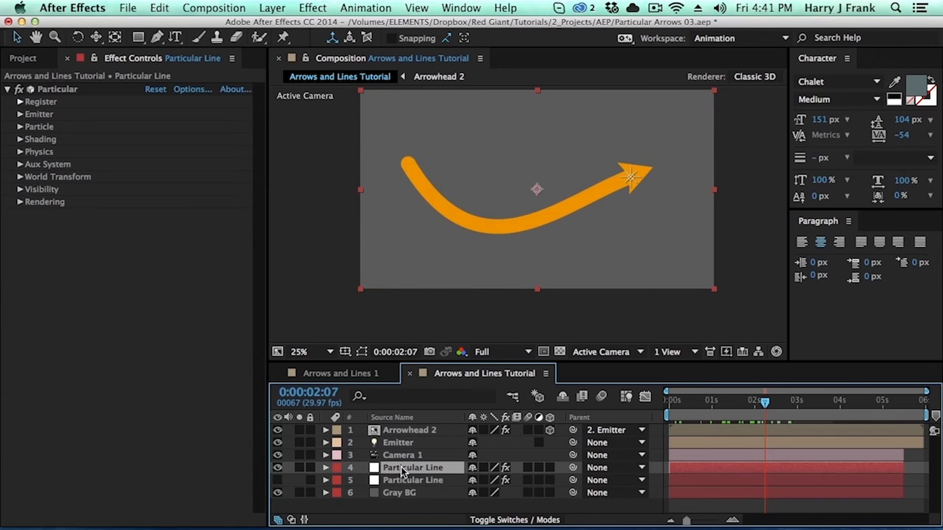
Give the duplicated line layer its own new solid named Particular Dashed Lines
key(super+shift+y)
key(Right)
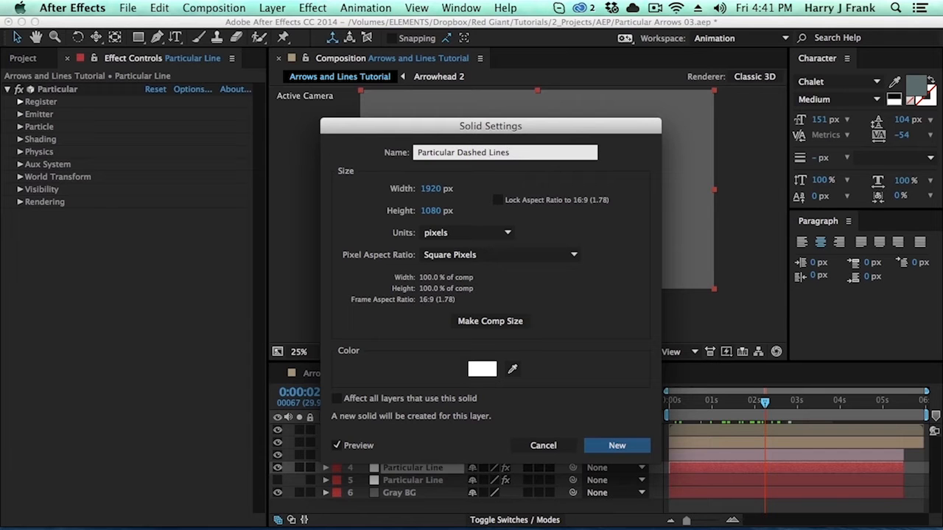
key(Return)
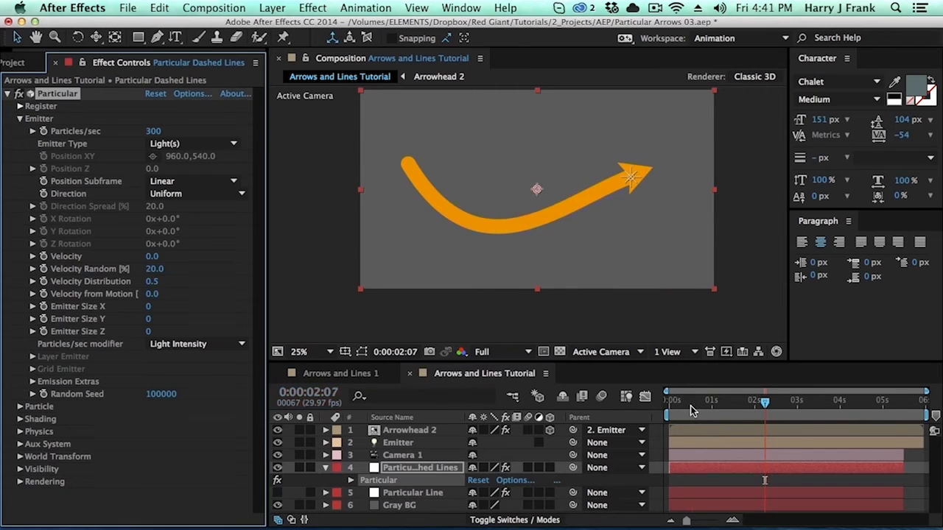
Keyframe Particles/sec at 0 on the Particular Dashed Lines layer's Particular effect at 0:00:00:00
mouse_move(689, 406)
mouse_down()
mouse_move(638, 406)
mouse_move(733, 404)
mouse_move(752, 416)
mouse_up()
drag(692, 407, 762, 413)
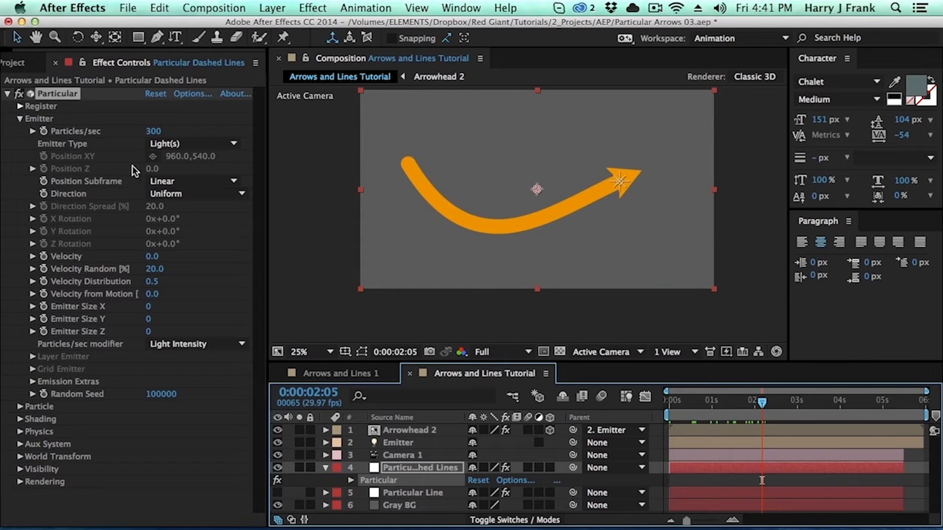
key(Home)
click(152, 131)
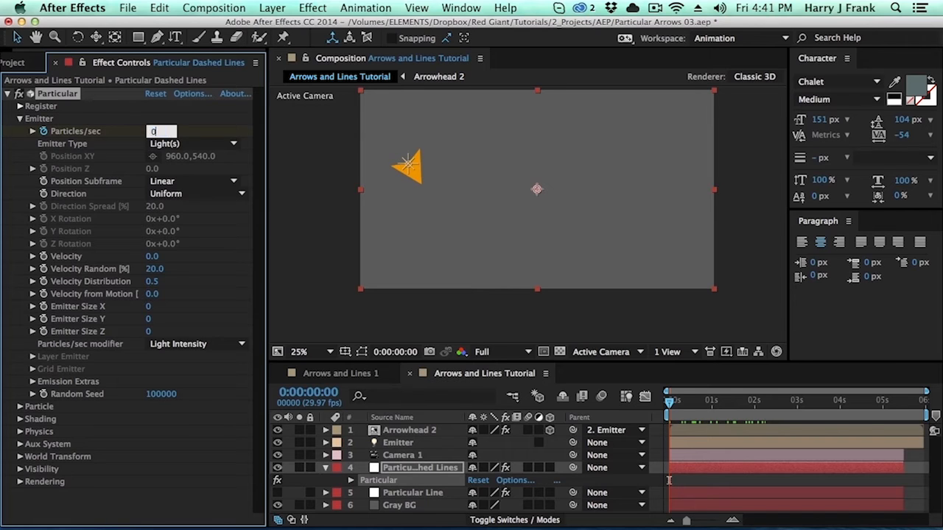
key(Return)
Add a nonzero Particles/sec keyframe at 0:00:00:10 and set the current time to 0:00:00:20
key(shift+Page_Down)
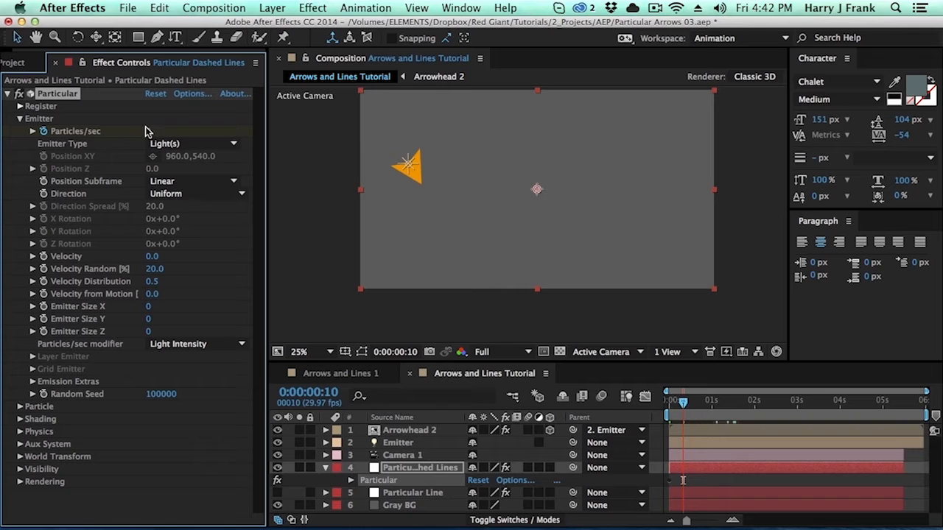
click(152, 130)
key(Return)
key(shift+Page_Down)
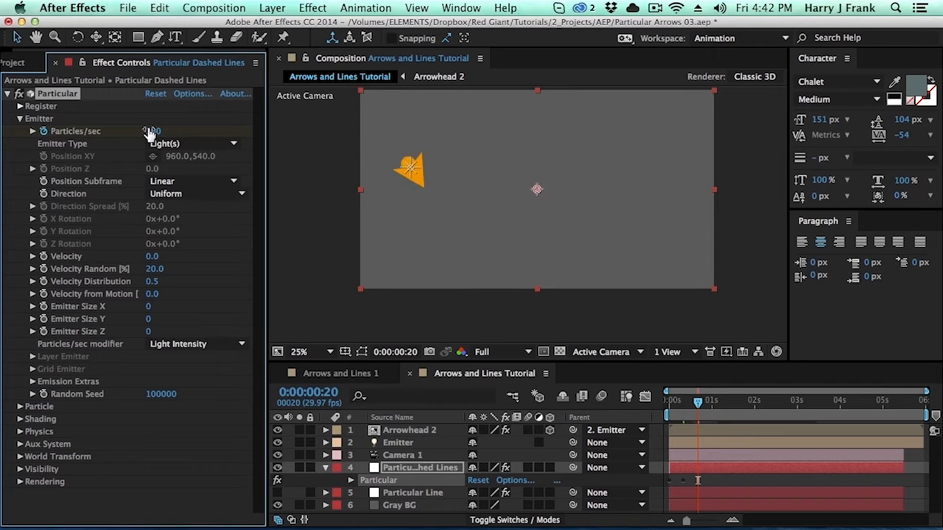
Add a Particles/sec keyframe of 0 at 0:00:00:20 and reveal the Particular Dashed Lines layer's keyframes
click(154, 132)
text(0)
key(Return)
click(687, 482)
key(u)
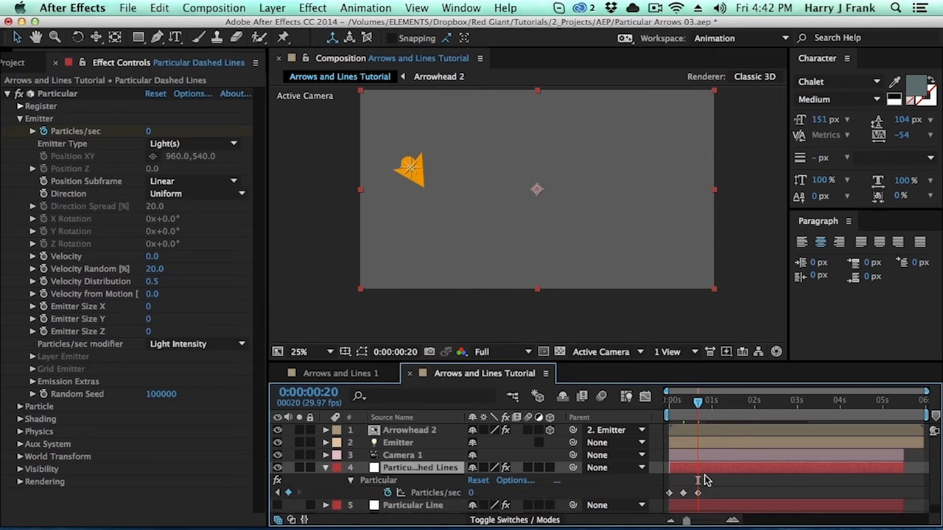
Convert all three Particles/sec keyframes to hold keyframes on the Particular Dashed Lines layer
key(grave)
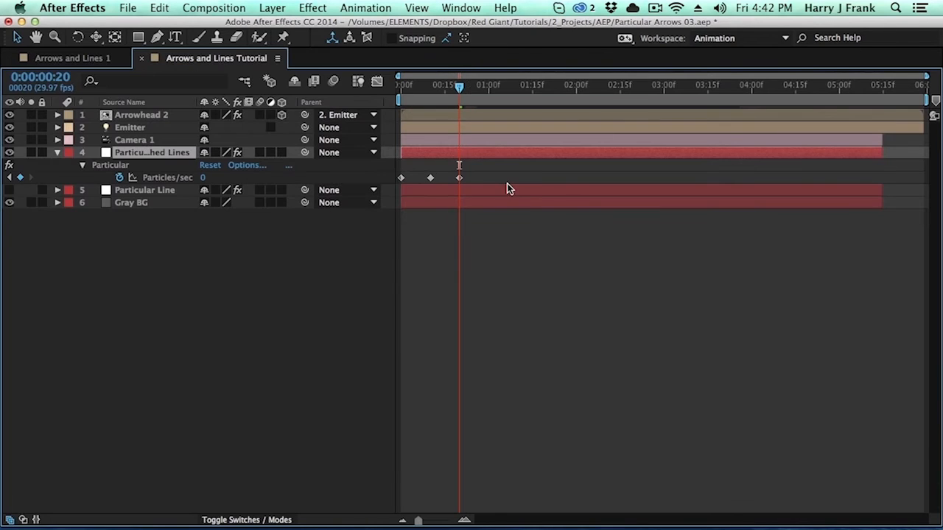
drag(498, 171, 400, 181)
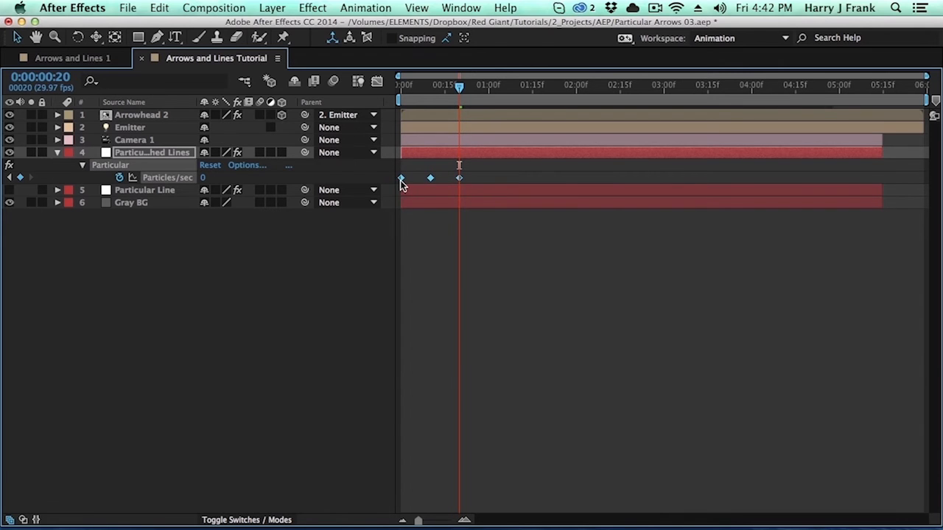
right_click(400, 183)
click(483, 295)
click(463, 261)
drag(408, 86, 460, 99)
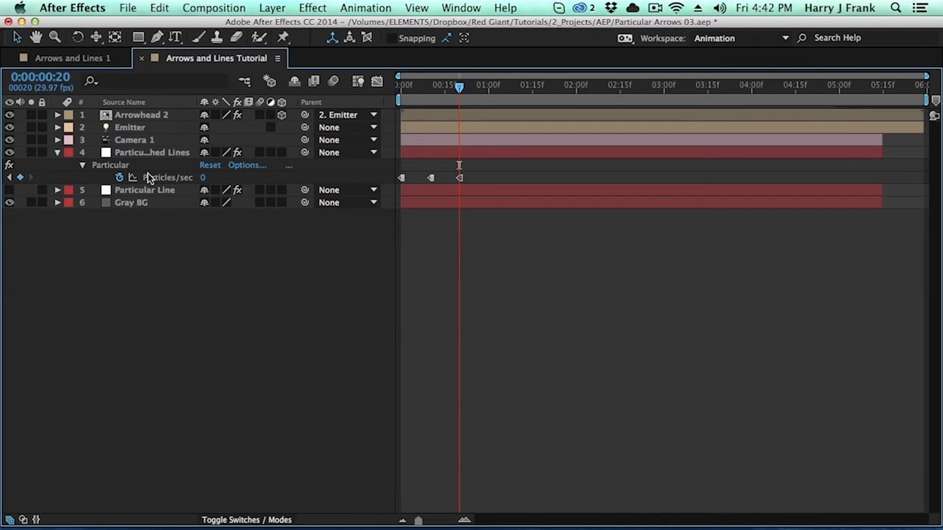
drag(506, 181, 394, 190)
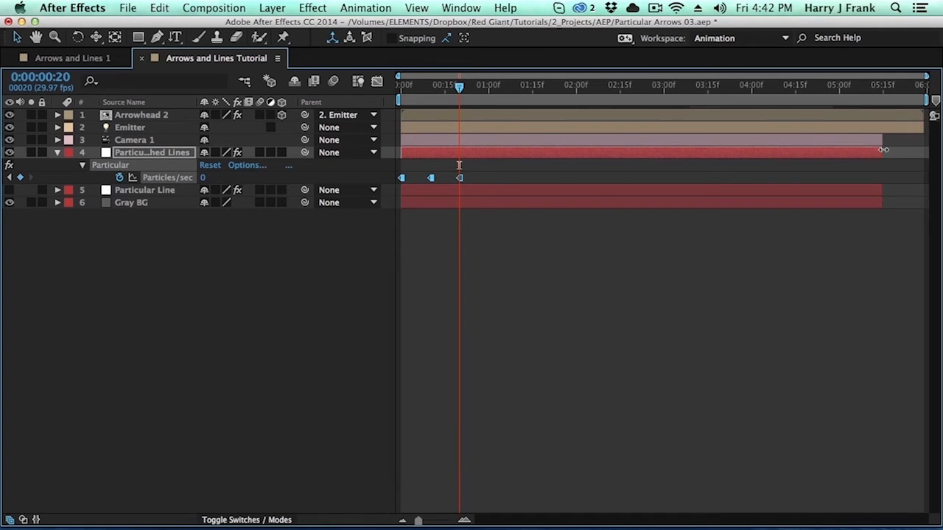
Extend the out points of all layers to the end of the composition
key(super+a)
drag(881, 140, 928, 140)
click(503, 304)
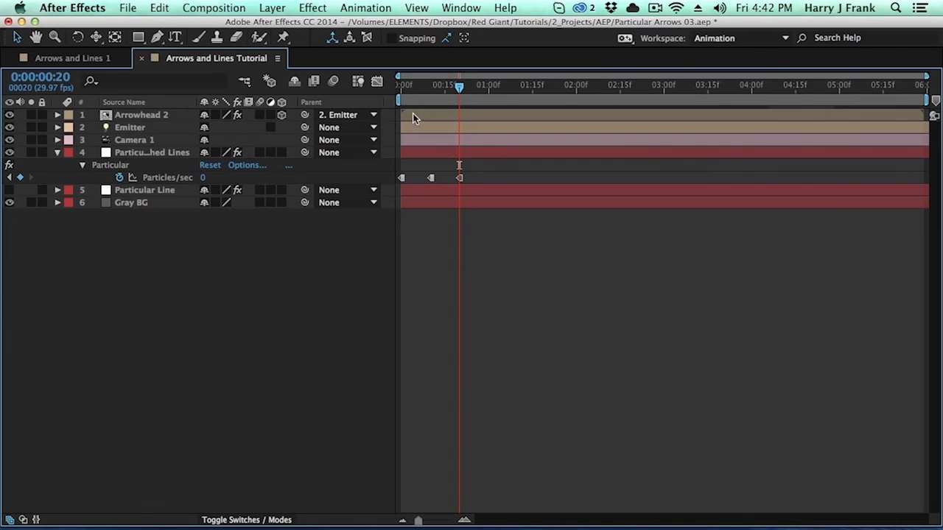
Add the expression loopOut("cycle", 0) to Particles/sec and preview the dashes at 0:00:03:13
key(Home)
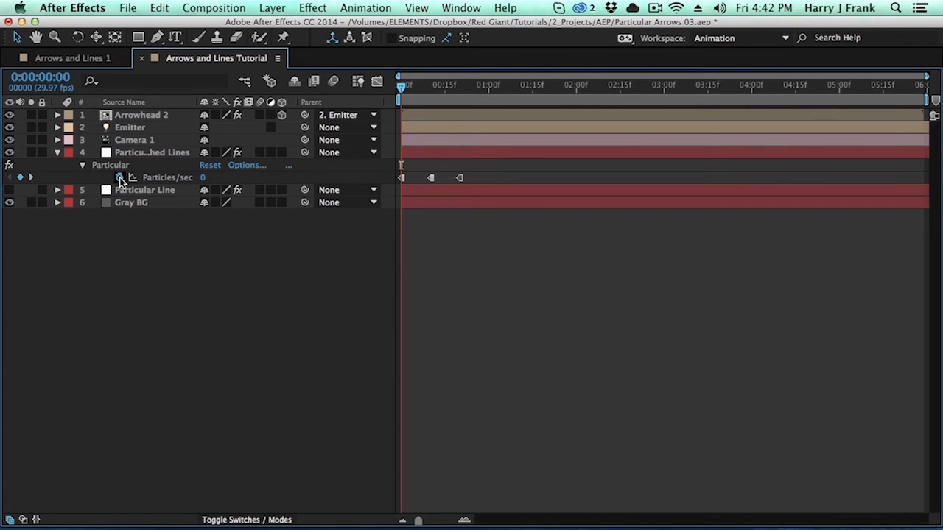
alt+click(120, 179)
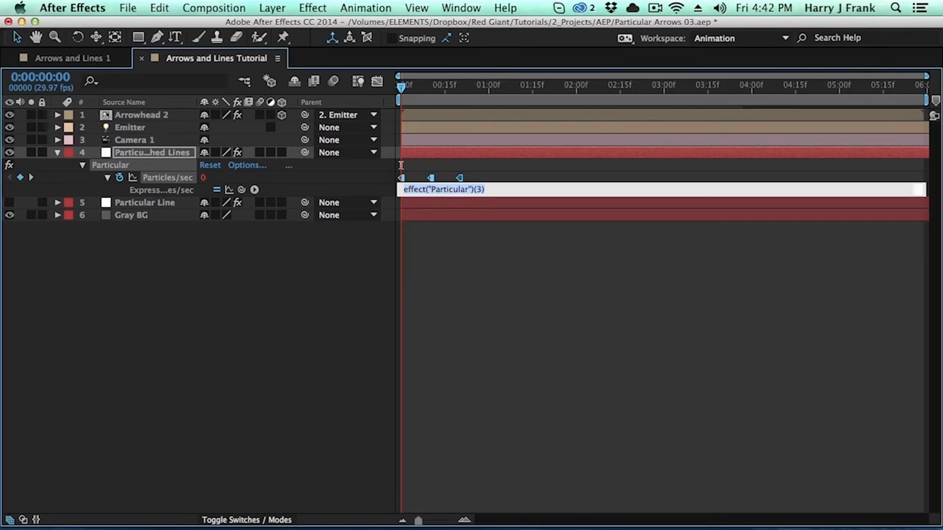
text(loopOut("cycle", 0)
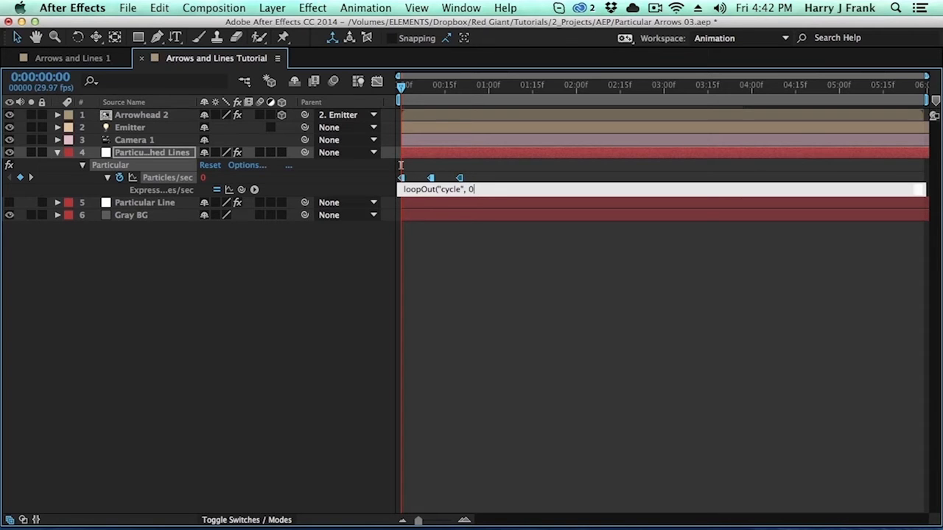
click(401, 165)
key(grave)
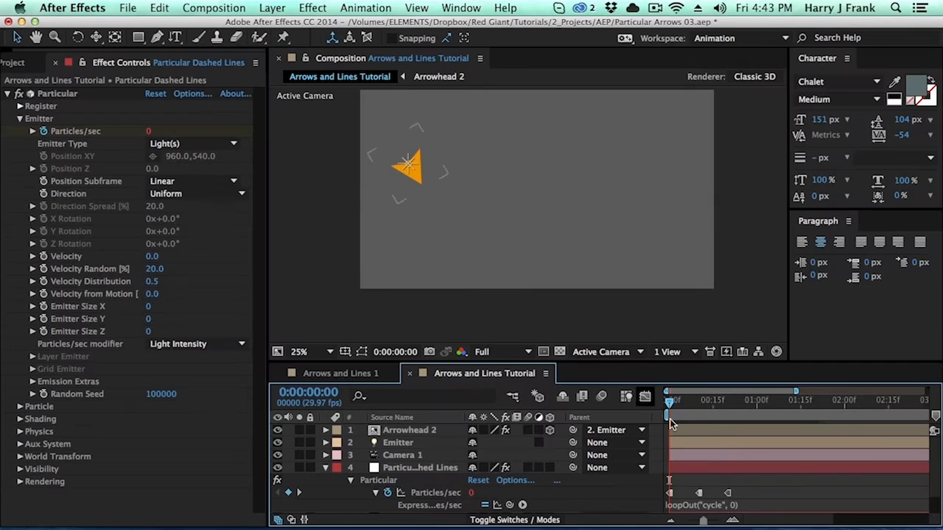
drag(794, 391, 927, 391)
drag(738, 405, 816, 405)
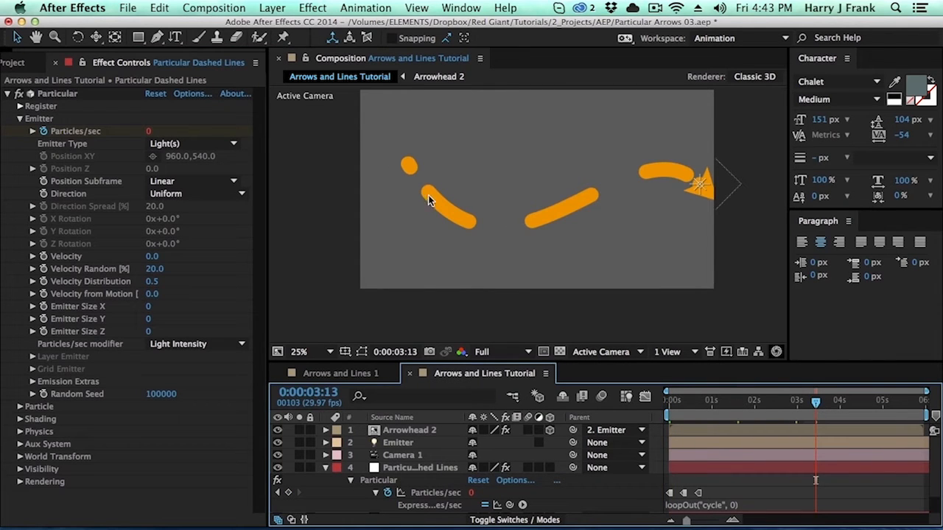
Set the particle Size to 3 in the Particular Dashed Lines layer's Particular effect
click(415, 484)
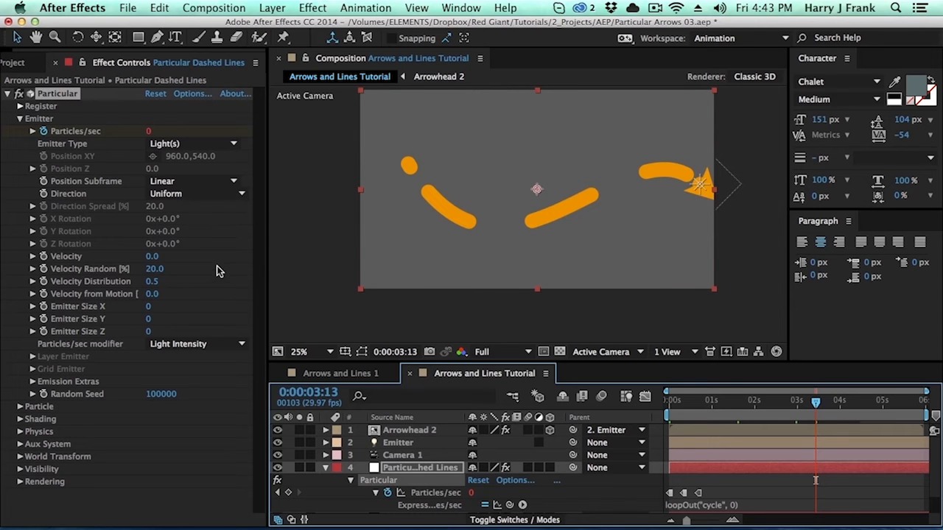
click(131, 112)
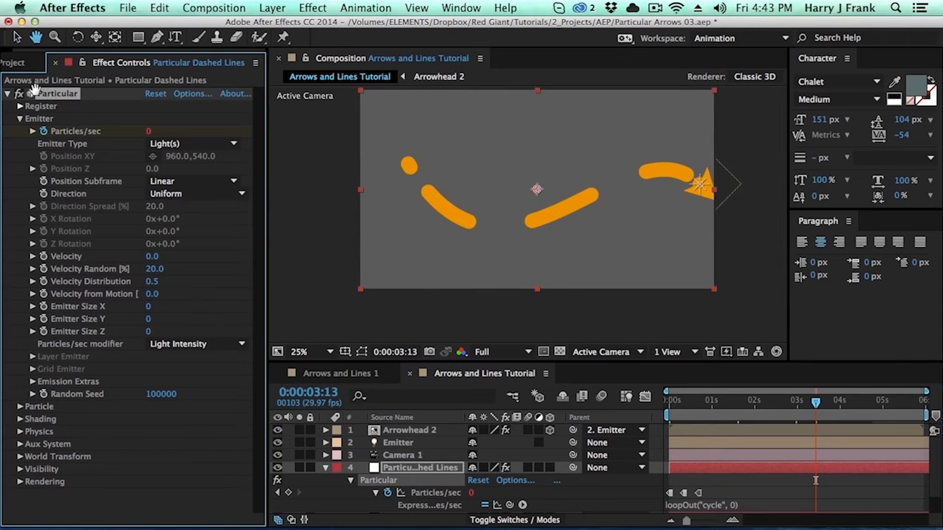
click(20, 406)
click(155, 358)
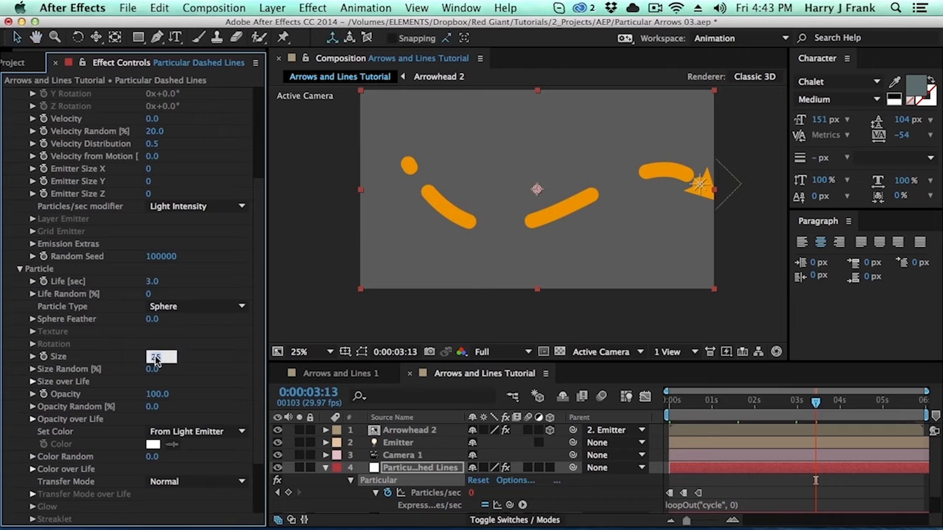
text(3)
key(Return)
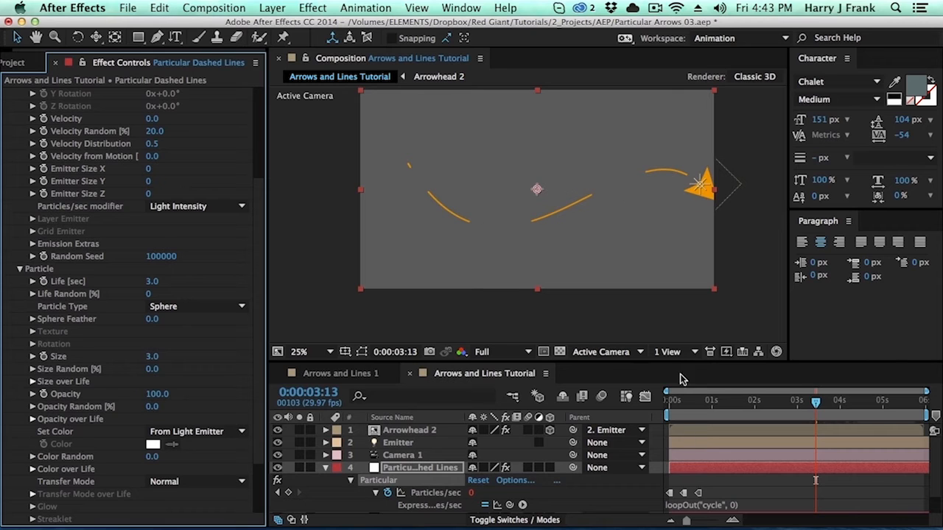
Compress the three Particles/sec keyframes proportionally so that the last one falls at 0:00:00:10
click(692, 403)
key(Page_Up)
key(Page_Up)
drag(724, 487, 667, 498)
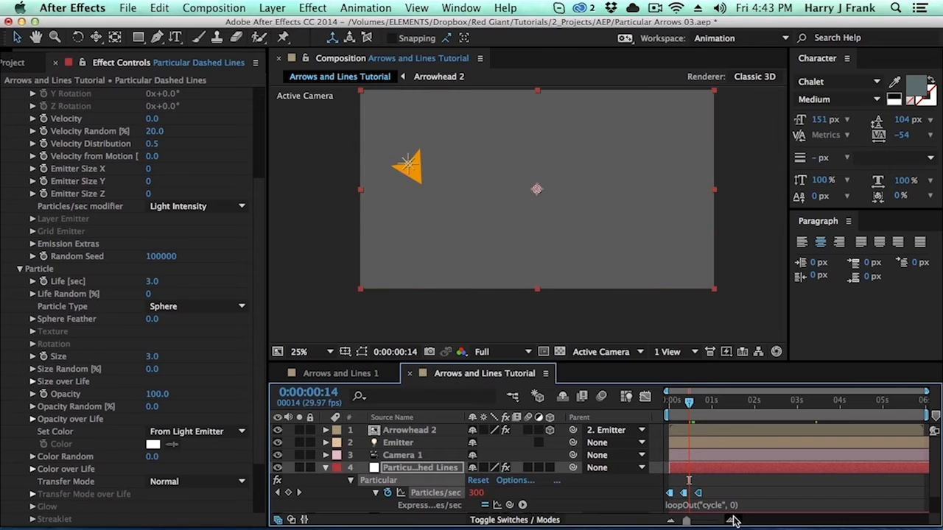
click(733, 519)
click(732, 519)
click(732, 520)
key(space)
drag(726, 501, 880, 503)
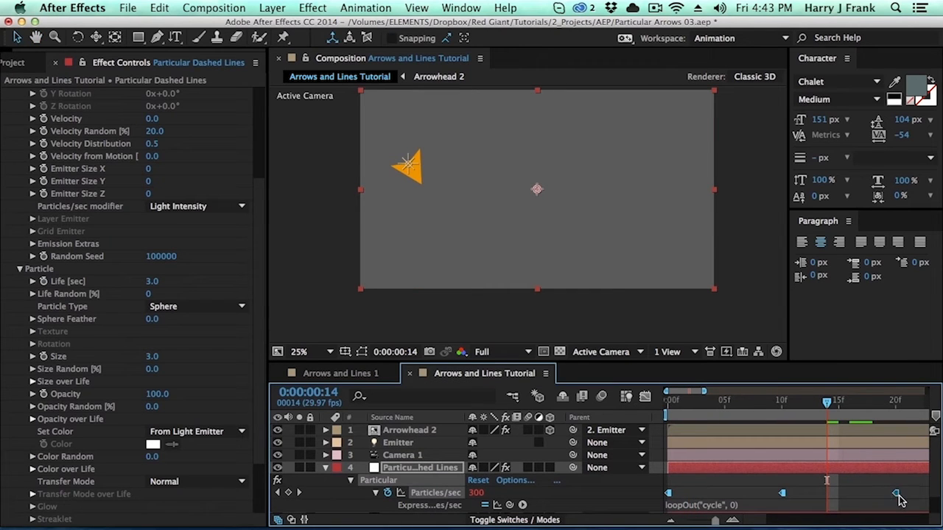
drag(896, 498, 782, 495)
Compress the Particles/sec keyframes further so the last one falls at 0:00:00:04, judging the dashes at 0:00:02:02
scroll(836, 429, down, 5)
click(833, 402)
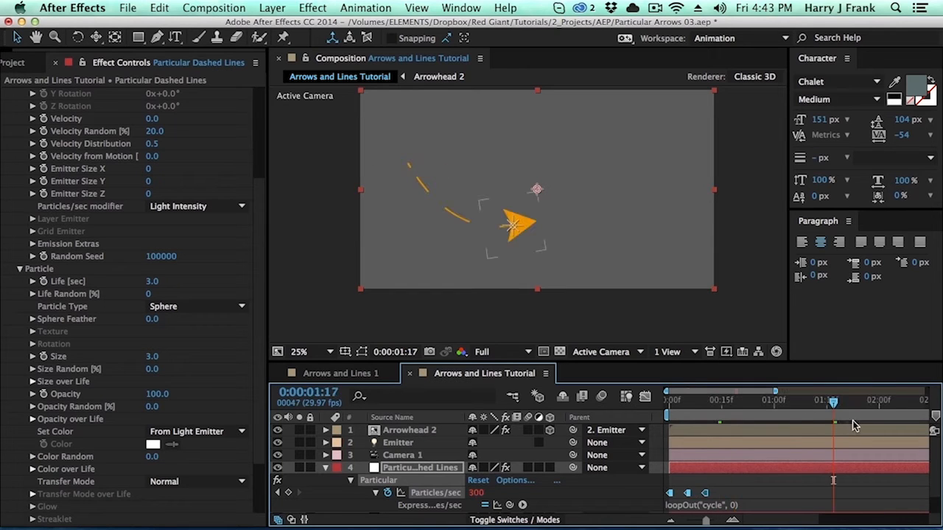
scroll(888, 443, down, 1)
click(858, 402)
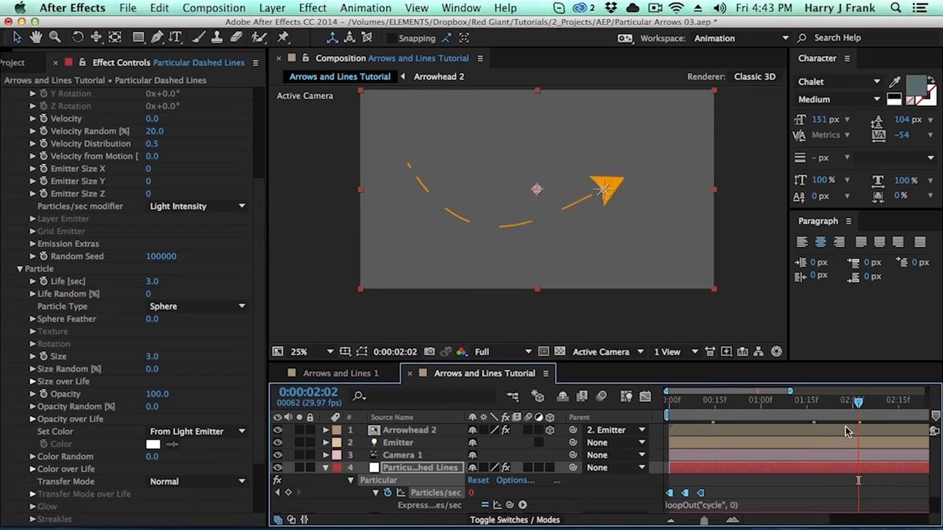
drag(701, 497, 685, 495)
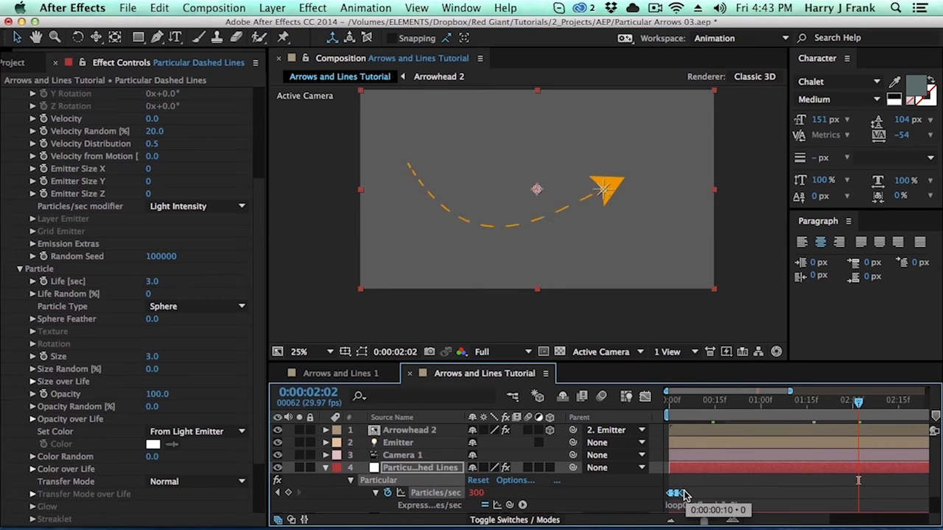
key(super+shift+a)
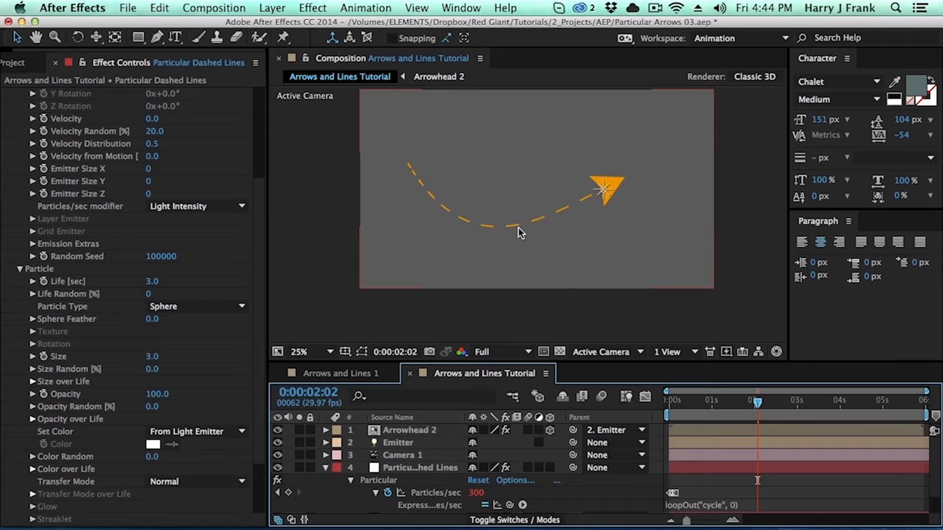
Lengthen the dashes by moving the middle Particles/sec keyframe to 0:00:00:01, and collapse the layer's properties
click(731, 520)
click(731, 520)
click(730, 521)
drag(712, 492, 941, 492)
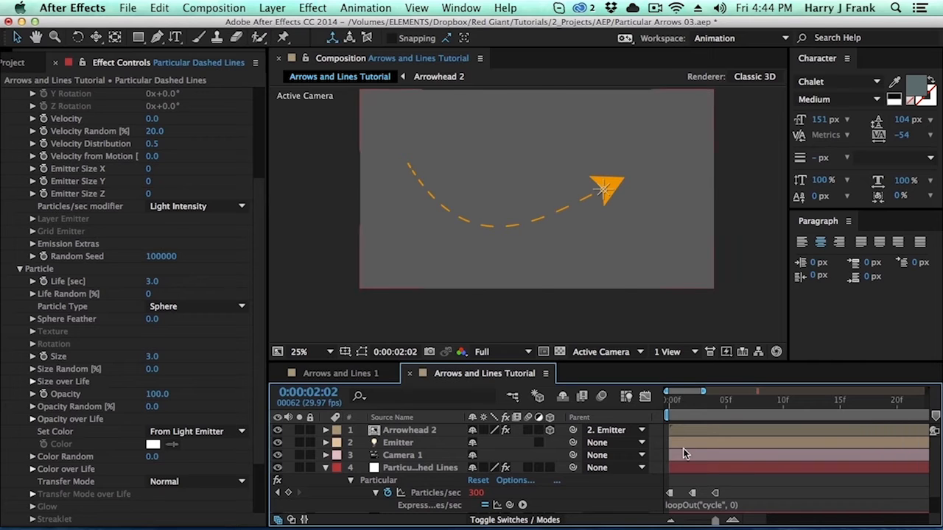
click(693, 493)
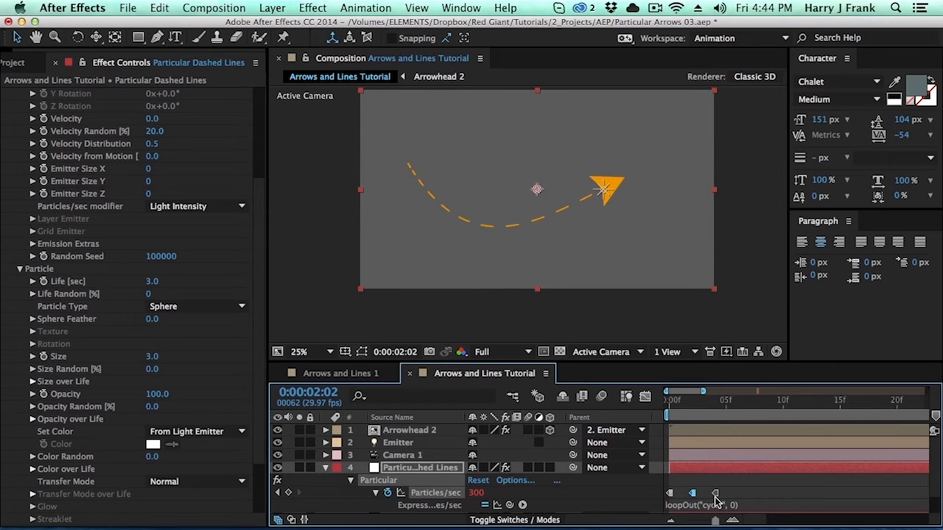
drag(693, 495, 702, 499)
drag(703, 498, 680, 498)
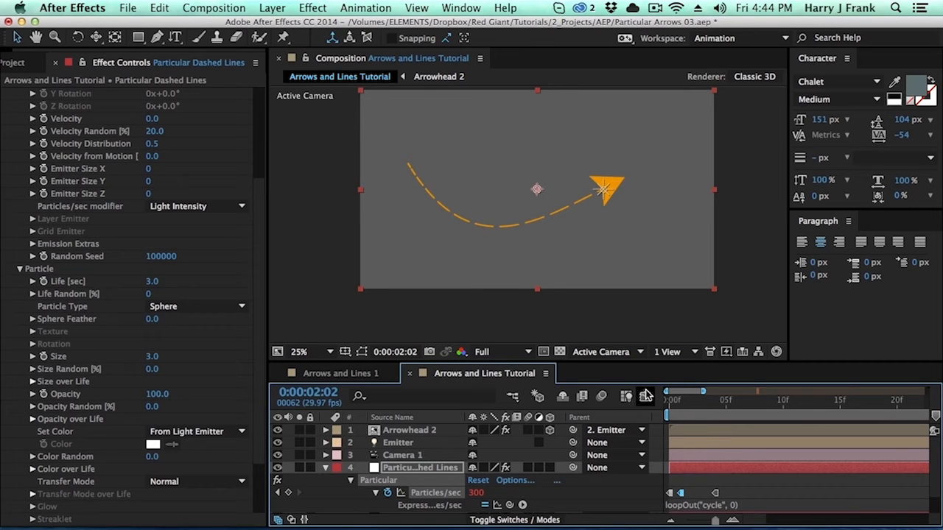
scroll(705, 429, down, 4)
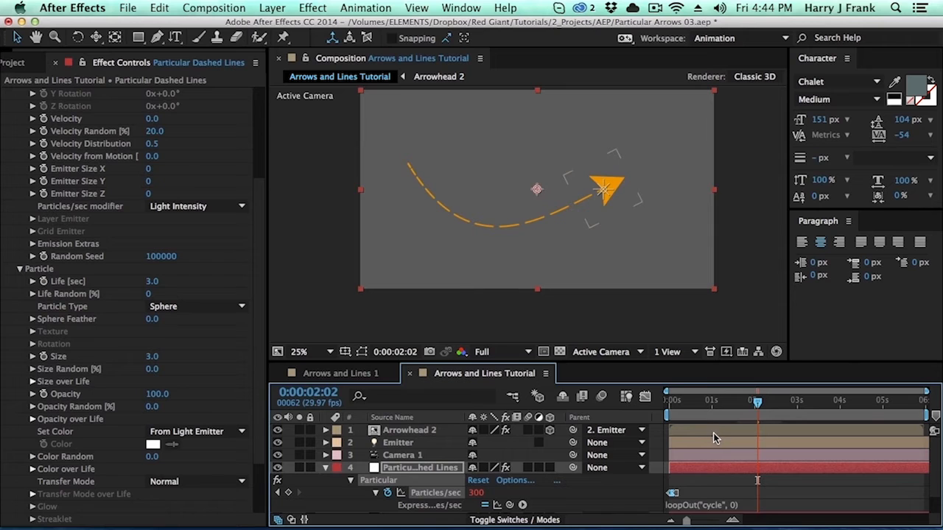
key(u)
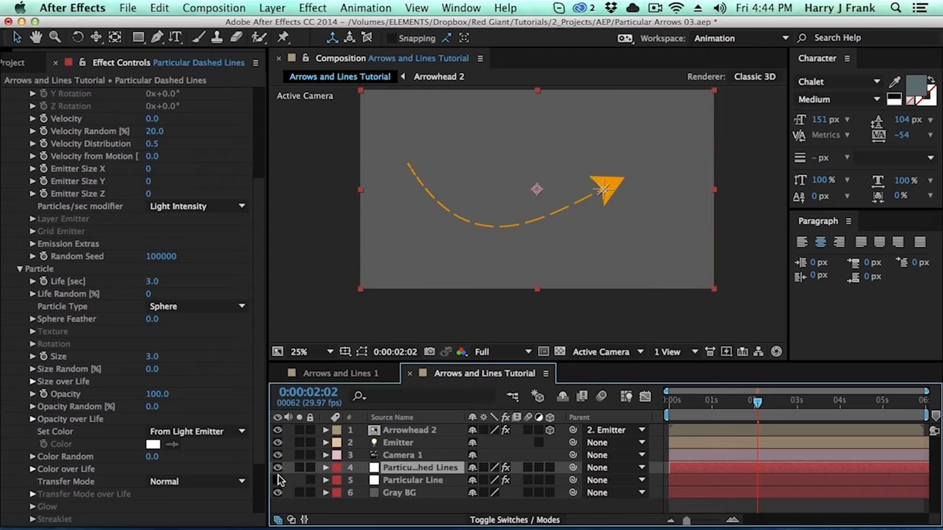
Change the particle Set Color option of the Particular Dashed Lines layer to At Birth
scroll(257, 364, down, 2)
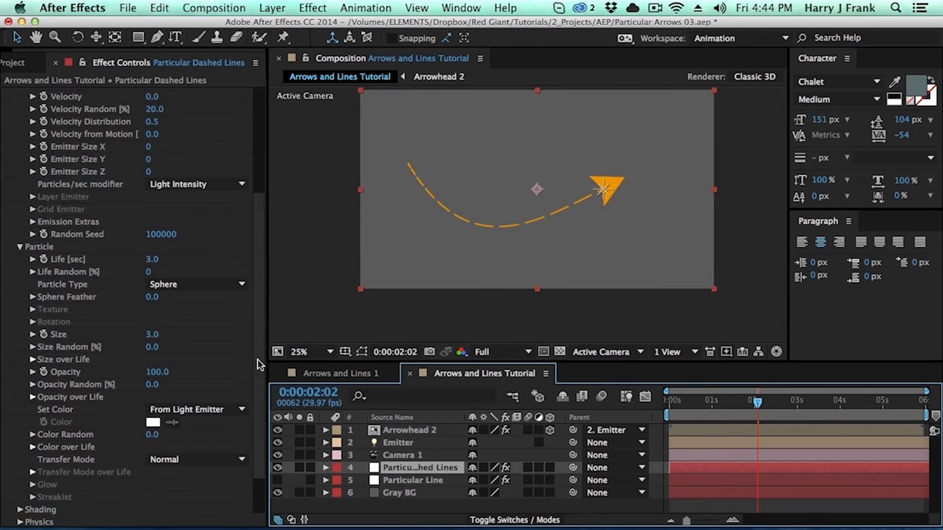
scroll(257, 364, down, 4)
click(187, 361)
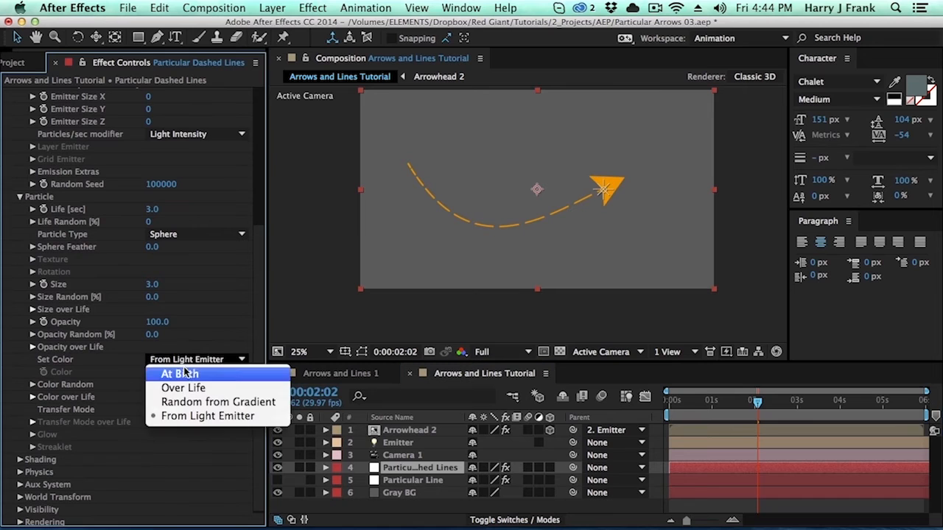
click(179, 377)
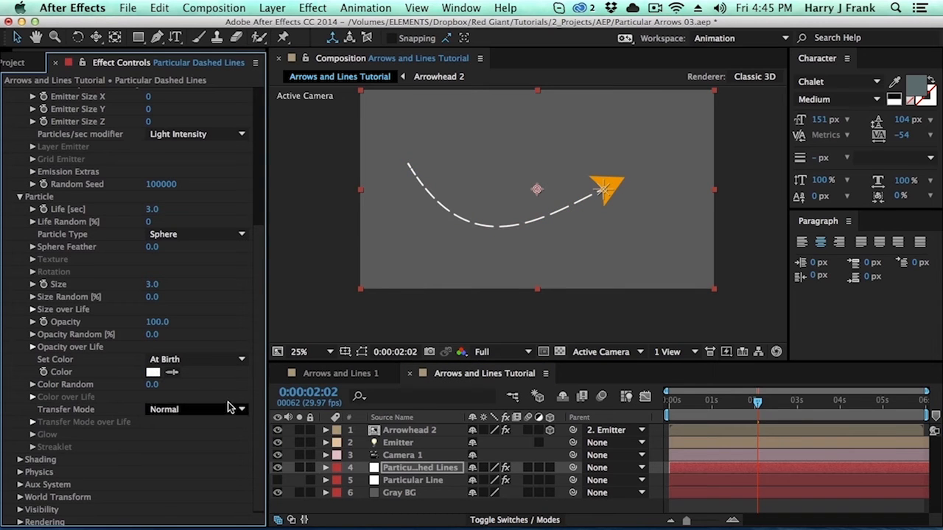
Make the Particular Line layer visible under the dashes and preview the combined arrow up to 0:00:02:23
click(278, 480)
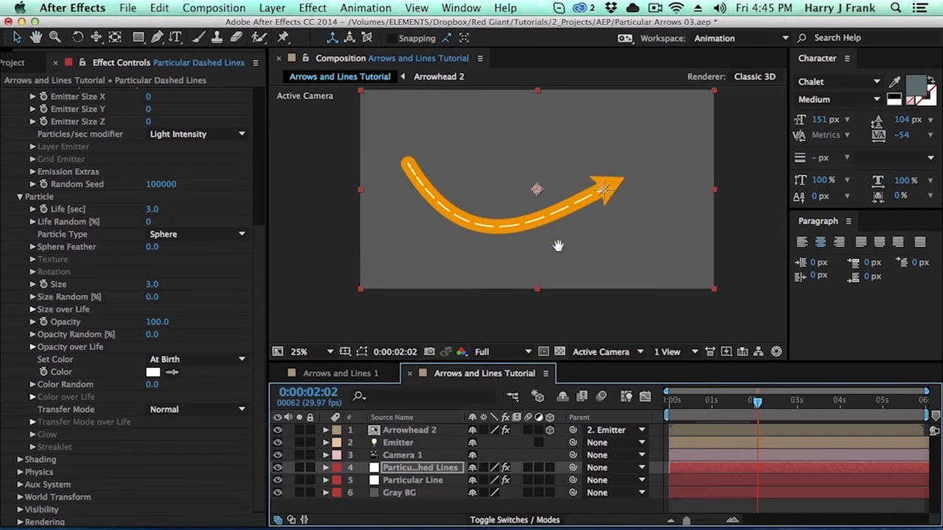
drag(554, 228, 556, 243)
click(708, 405)
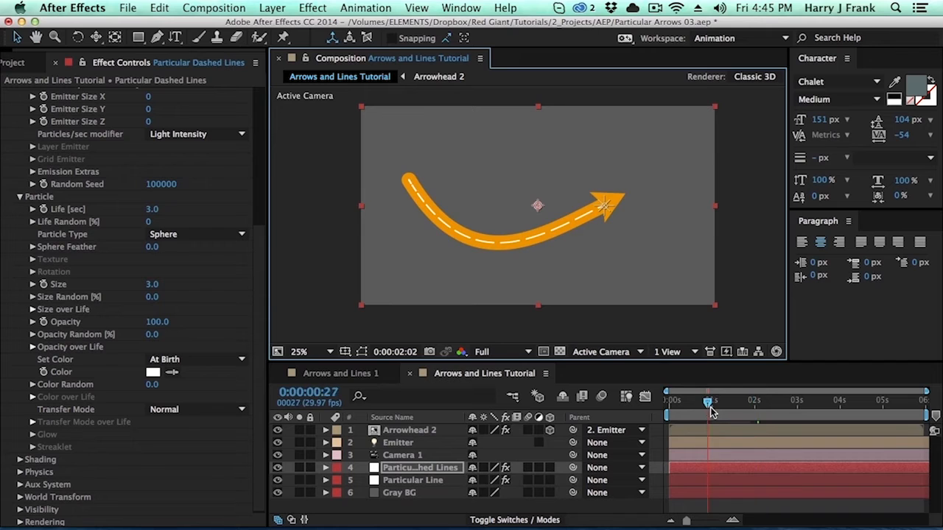
click(787, 405)
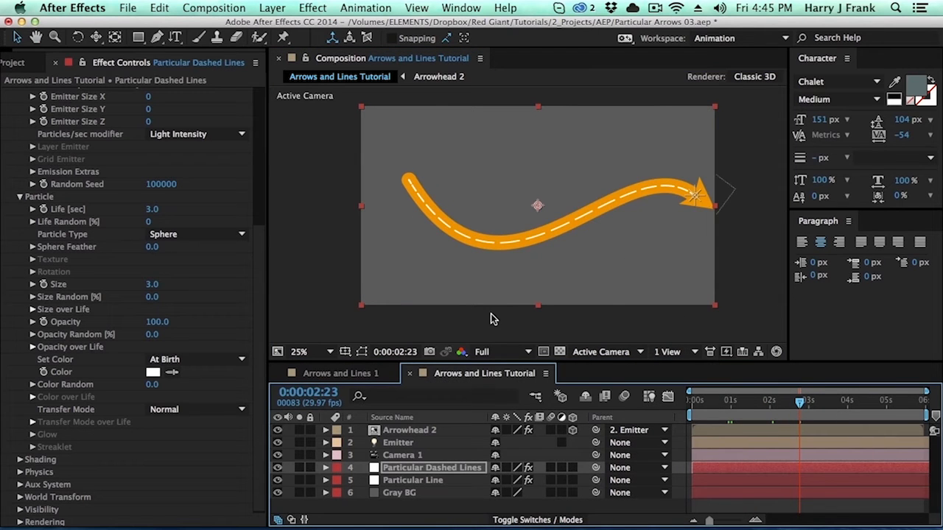
Create a null object and move it to the top of the layer stack
click(271, 7)
mouse_move(300, 28)
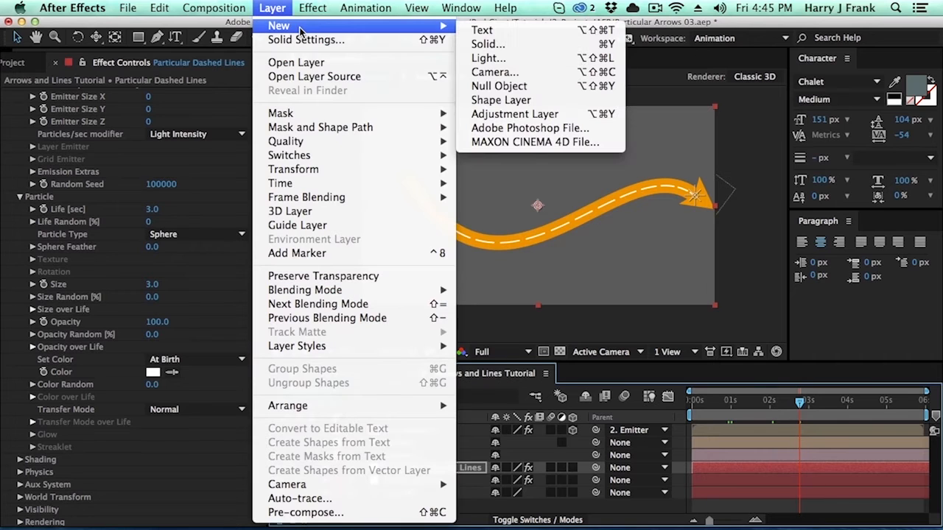
click(587, 92)
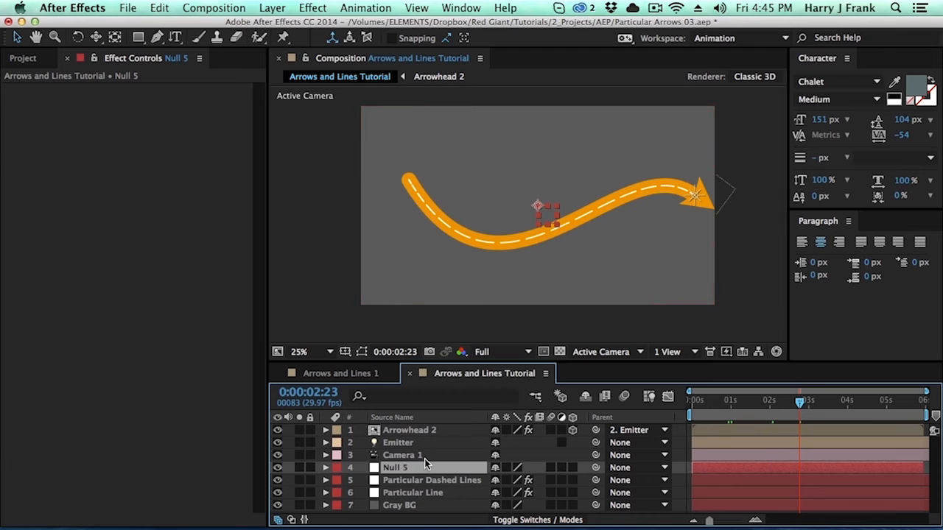
drag(433, 445, 435, 424)
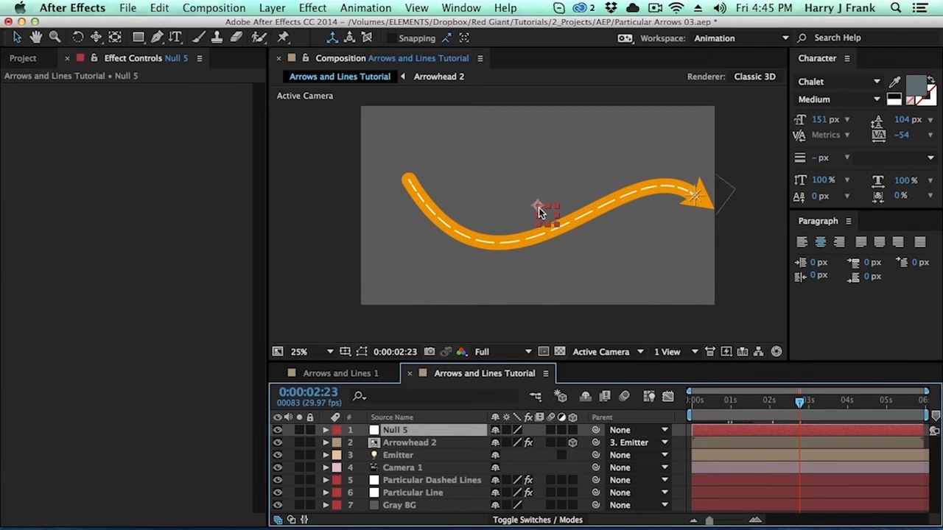
Rename the null Motion Null and place it as a 3D layer up and left of the composition's centre
key(super+shift+y)
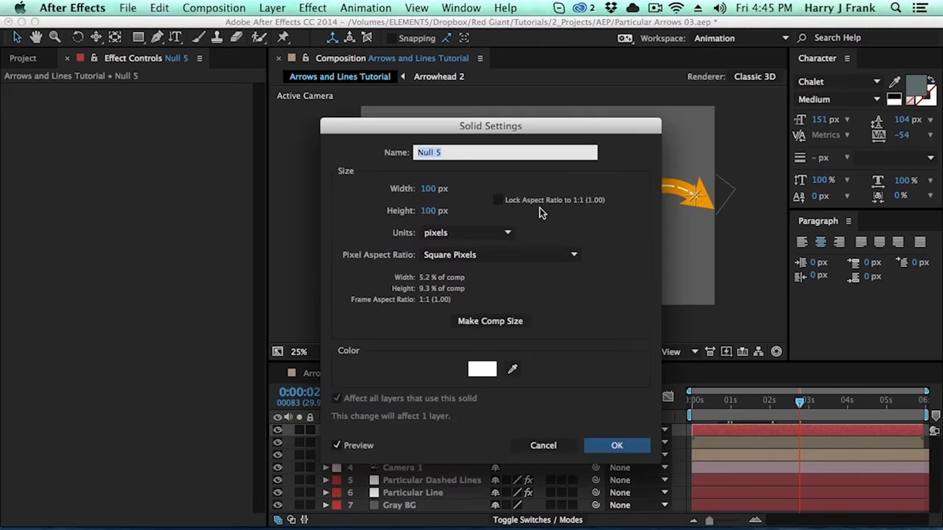
text(Motion)
key(Return)
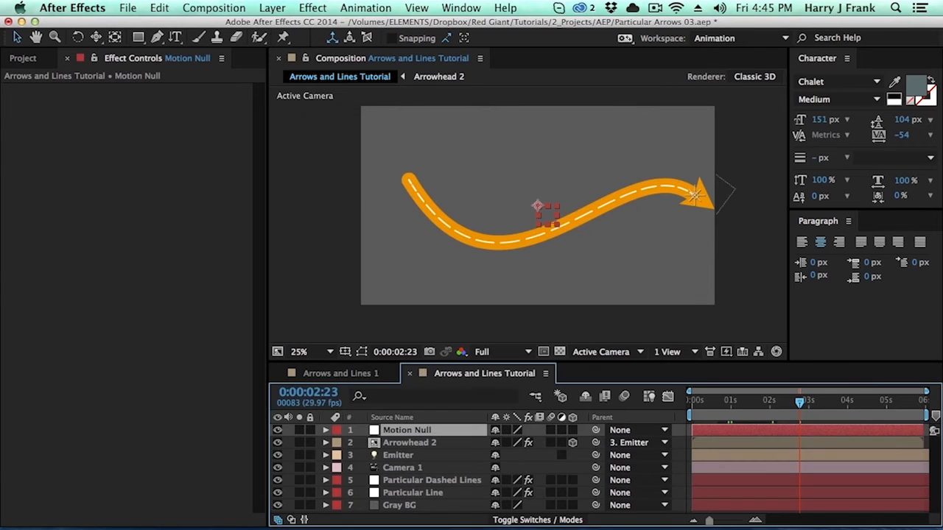
click(572, 431)
drag(544, 214, 473, 184)
Remove the Emitter light's Position animation at 0:00:00:00 so it stays at its starting point
click(429, 457)
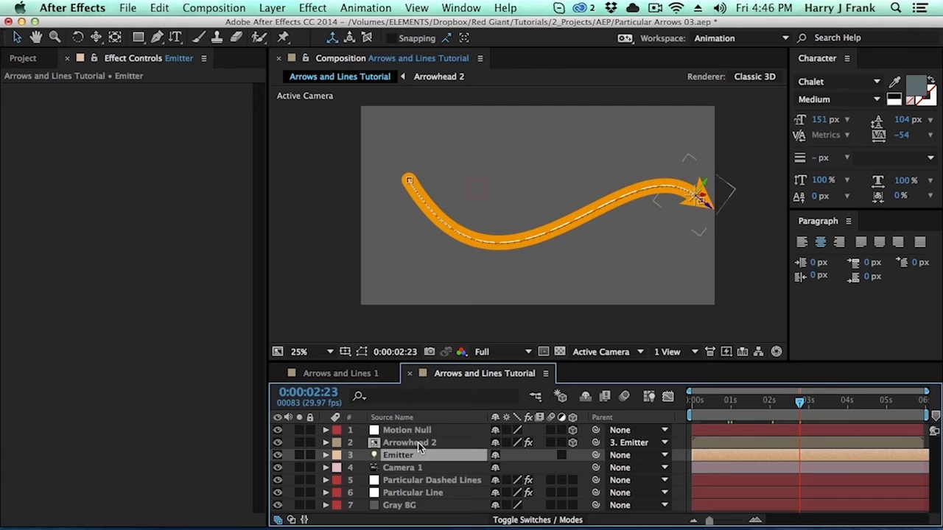
key(p)
key(Home)
key(Caps_Lock)
click(362, 469)
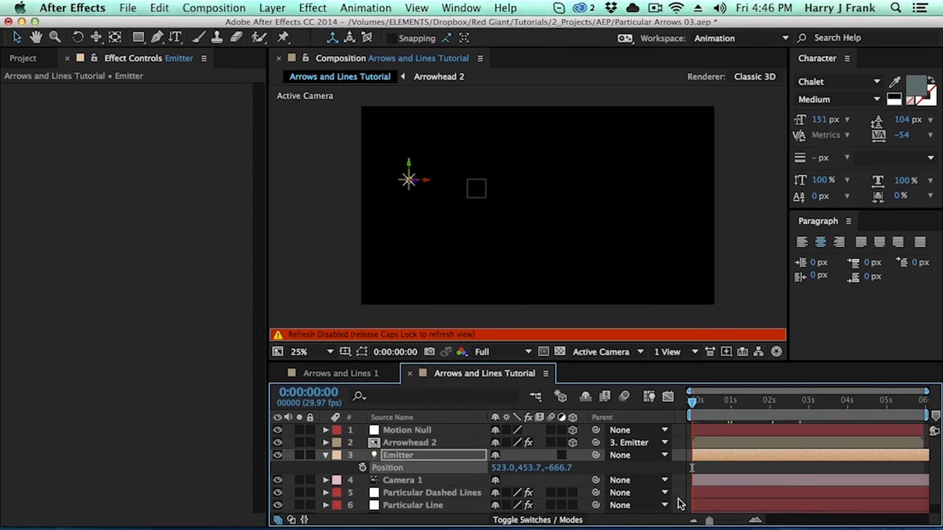
Hide the Arrowhead 2 layer, set its parent to None and move it below the Particular Line layer
click(277, 442)
click(633, 444)
click(631, 406)
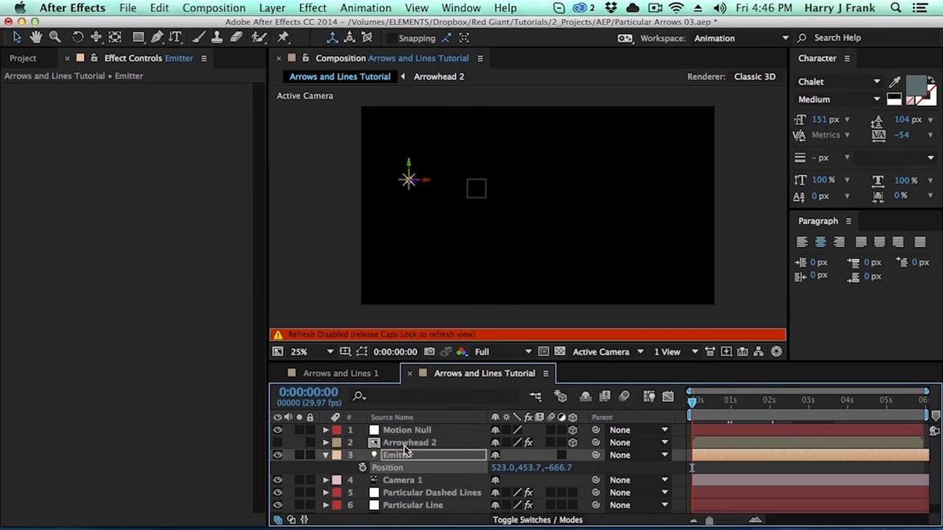
drag(415, 463, 421, 483)
Hide the Particular Dashed Lines layer and place it beneath the Particular Line layer
click(421, 481)
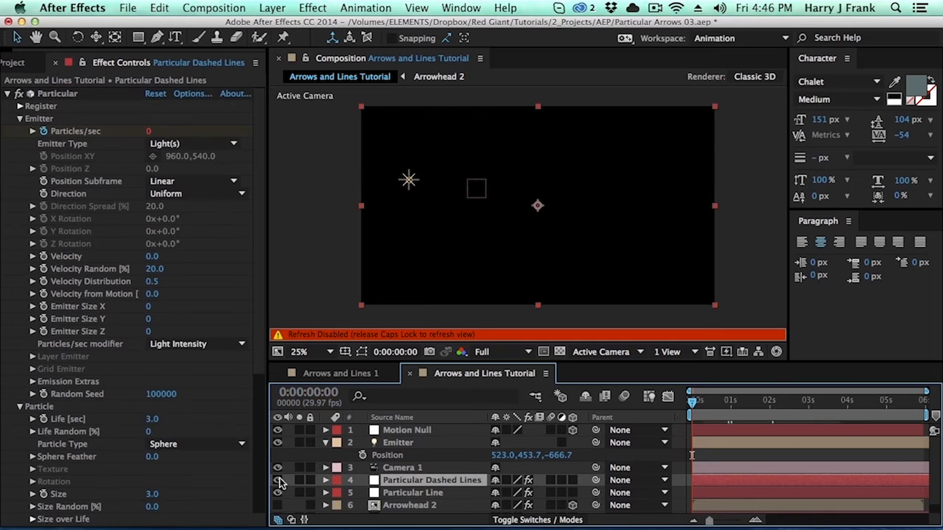
drag(420, 497, 421, 499)
Collapse the Emitter's properties and refresh the composition view at 0:00:02:03
click(412, 445)
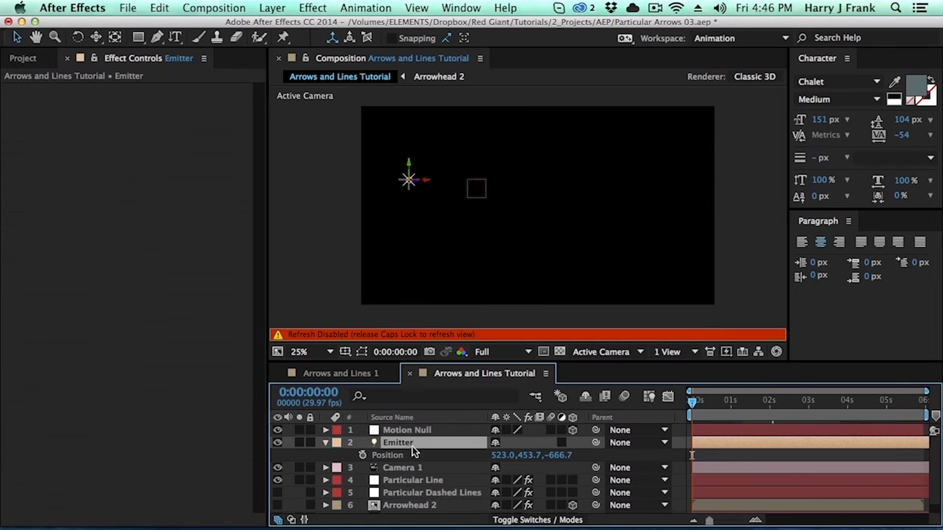
key(p)
click(416, 480)
key(Caps_Lock)
drag(726, 401, 773, 404)
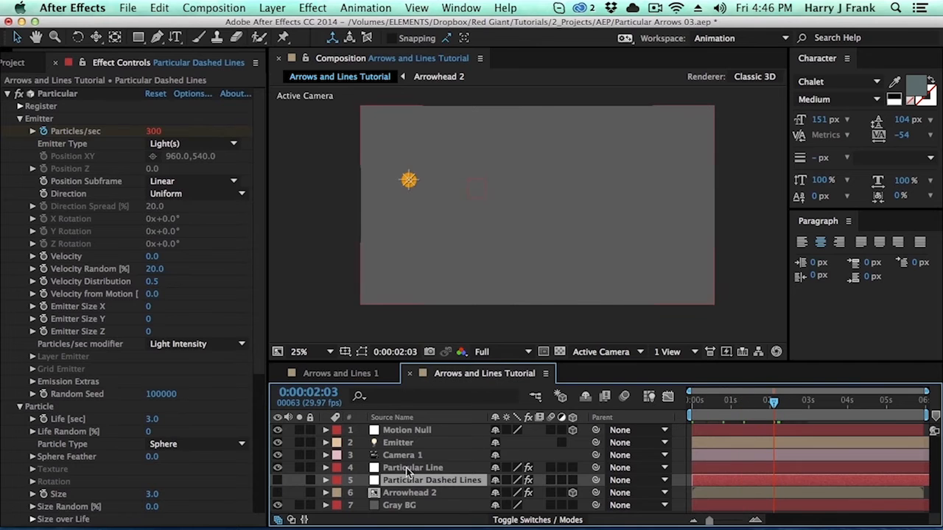
Parent the Emitter light to Motion Null and offset it horizontally to the left of the null
click(413, 468)
click(407, 444)
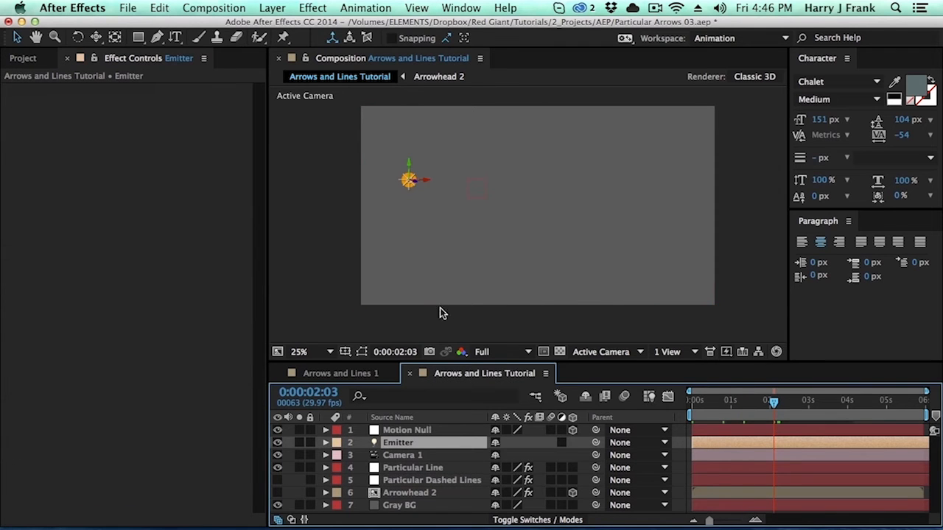
drag(595, 442, 433, 440)
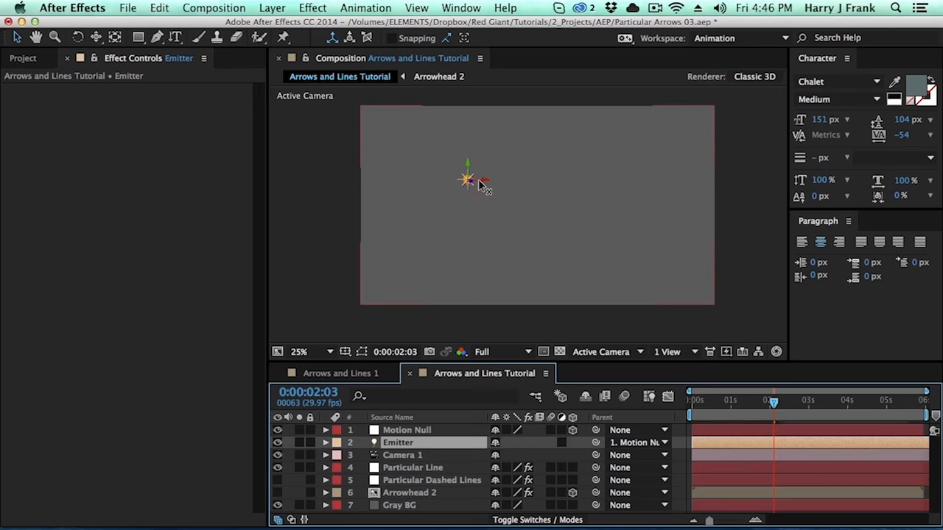
drag(486, 186, 446, 191)
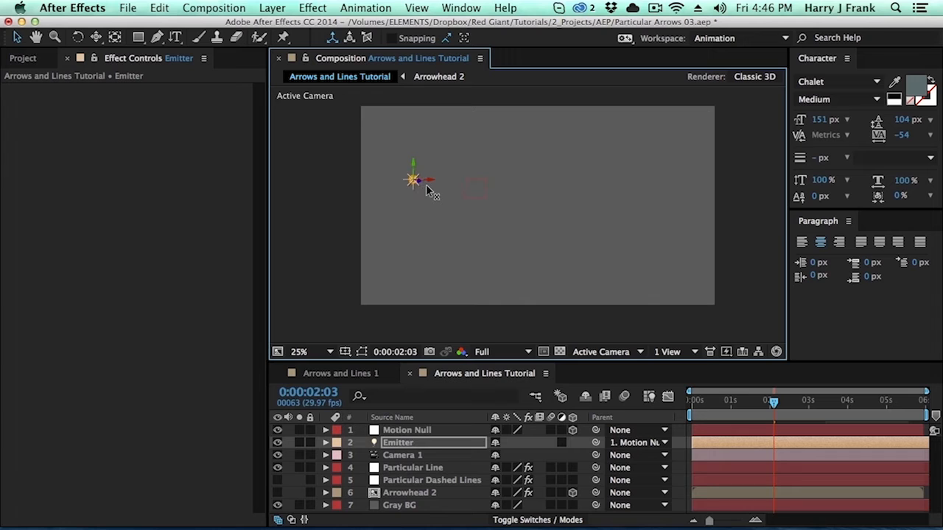
drag(425, 184, 419, 186)
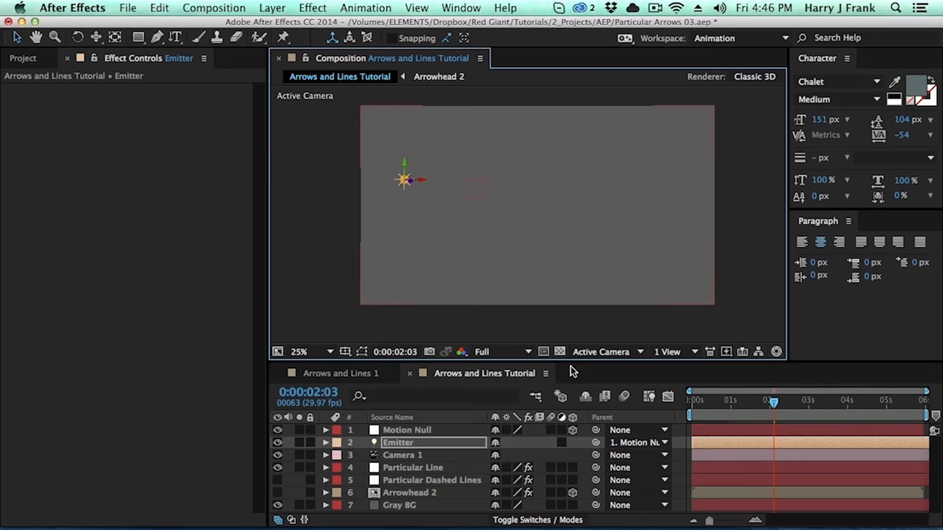
Set Motion Null's Z Rotation to 90° at 0:00:00:00
click(442, 431)
drag(774, 403, 585, 383)
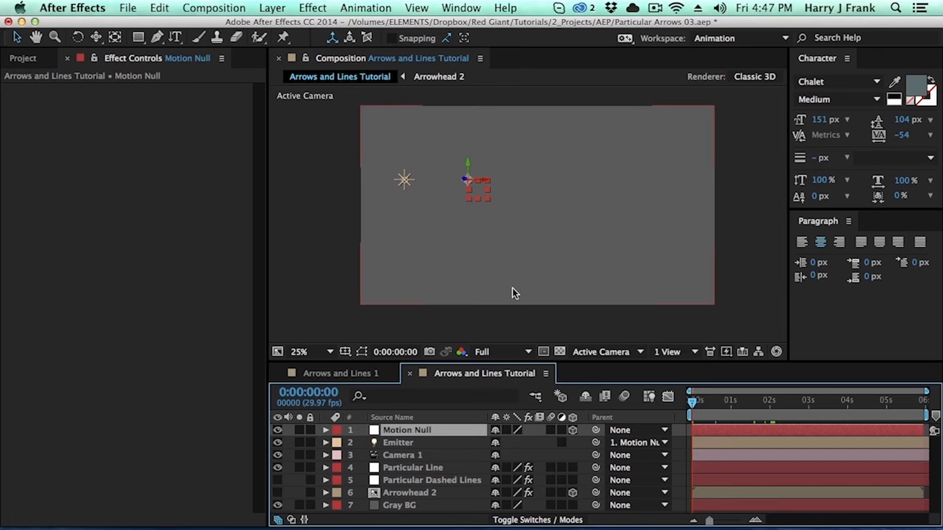
key(r)
drag(514, 480, 566, 484)
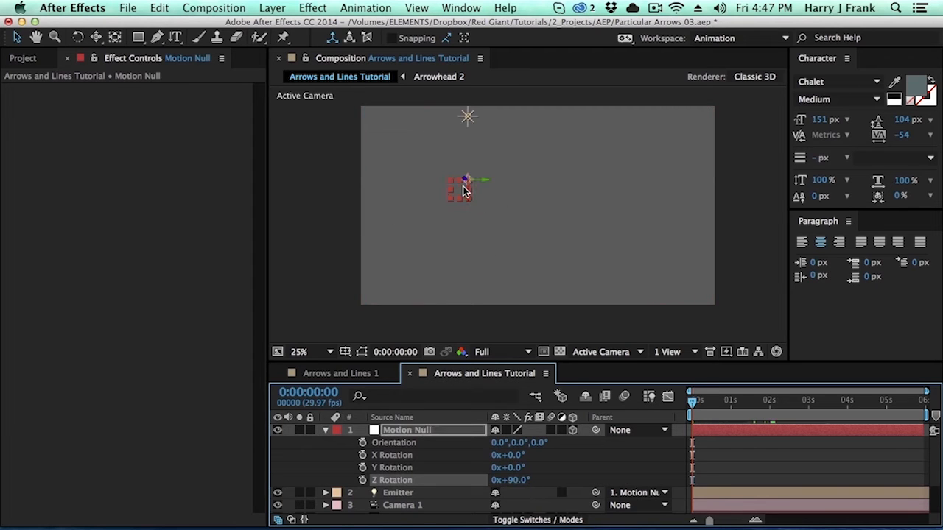
Move Motion Null down to about 556, 500 and start keyframing its Z Rotation at 0:00:00:00
click(466, 193)
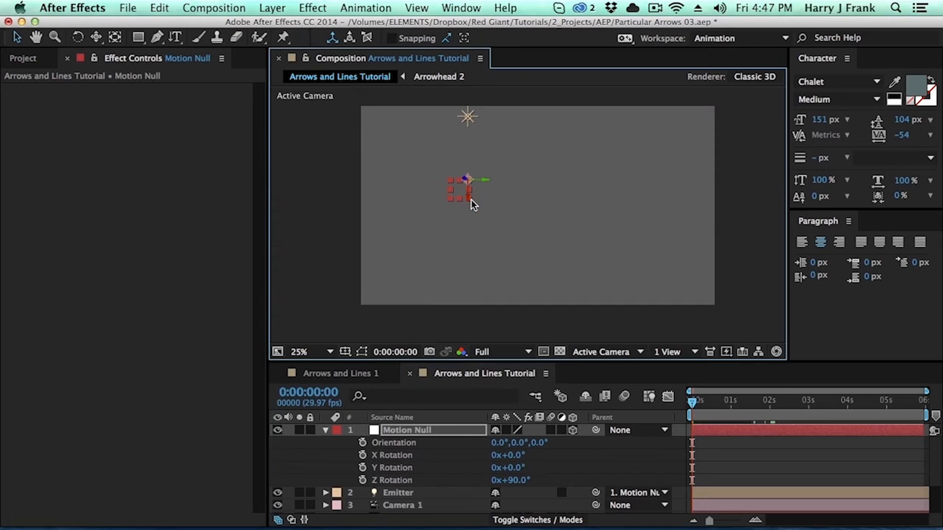
mouse_move(463, 197)
mouse_down()
mouse_move(469, 215)
mouse_move(461, 214)
mouse_up()
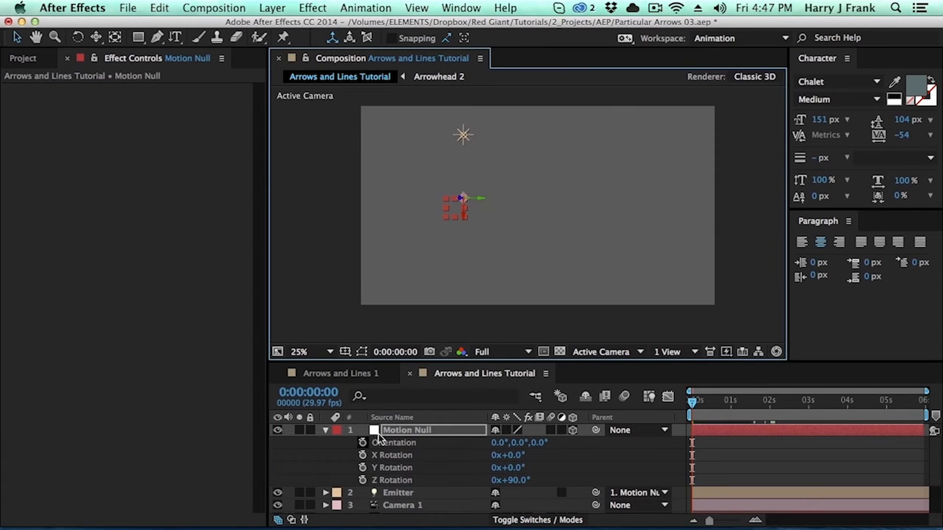
click(362, 480)
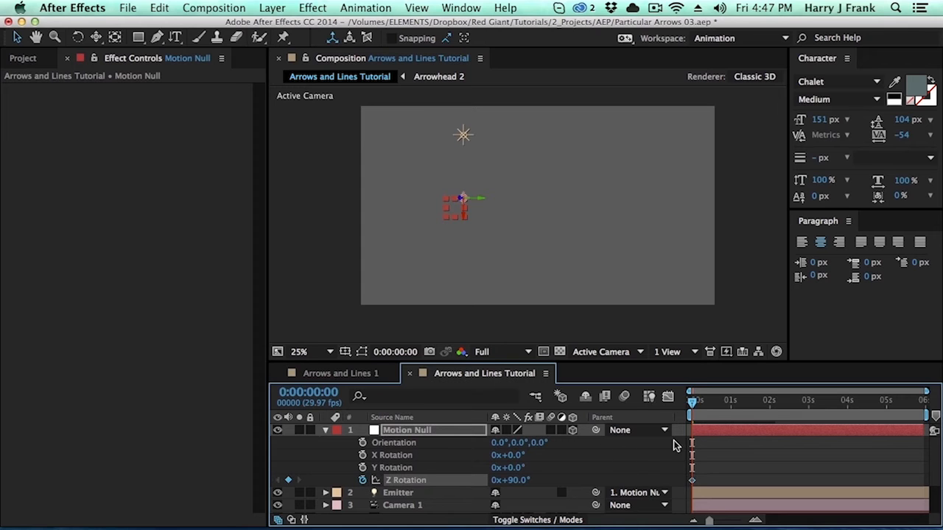
Set Motion Null's Z Rotation to -180° at 0:00:01:00 so the emitter draws a partial circle
drag(693, 401, 730, 412)
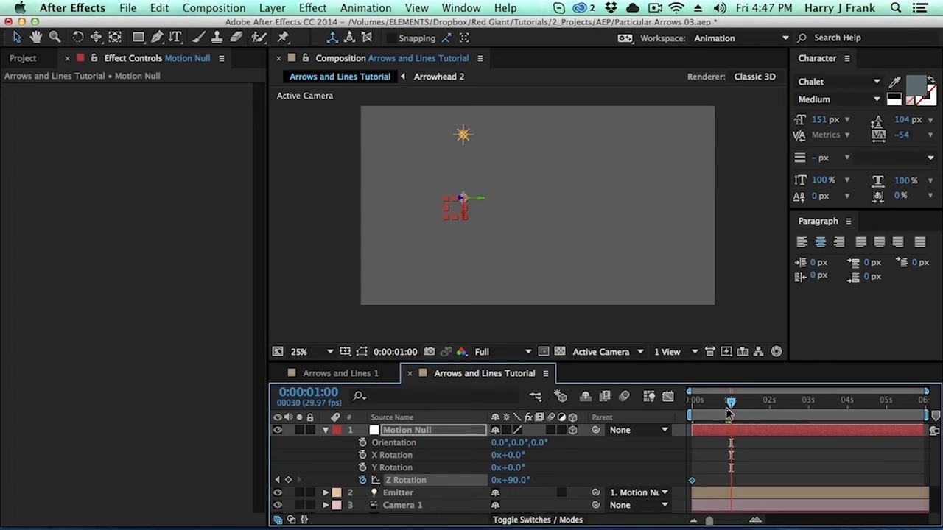
click(519, 480)
key(Return)
drag(494, 480, 341, 498)
click(511, 483)
text(-180)
key(Return)
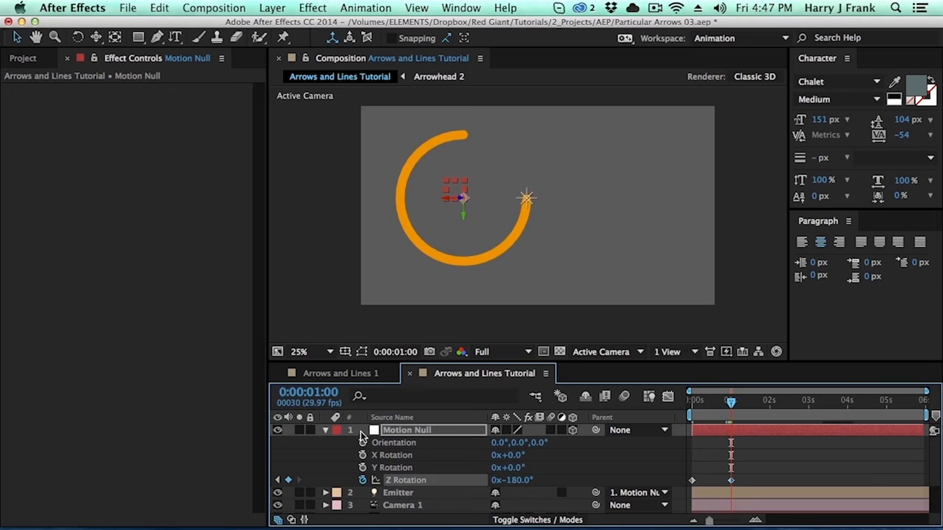
Keyframe Motion Null's Position at 0:00:01:00, and at 0:00:02:00 move it straight up to about 556, -380, beyond the frame
click(449, 433)
key(alt+shift+p)
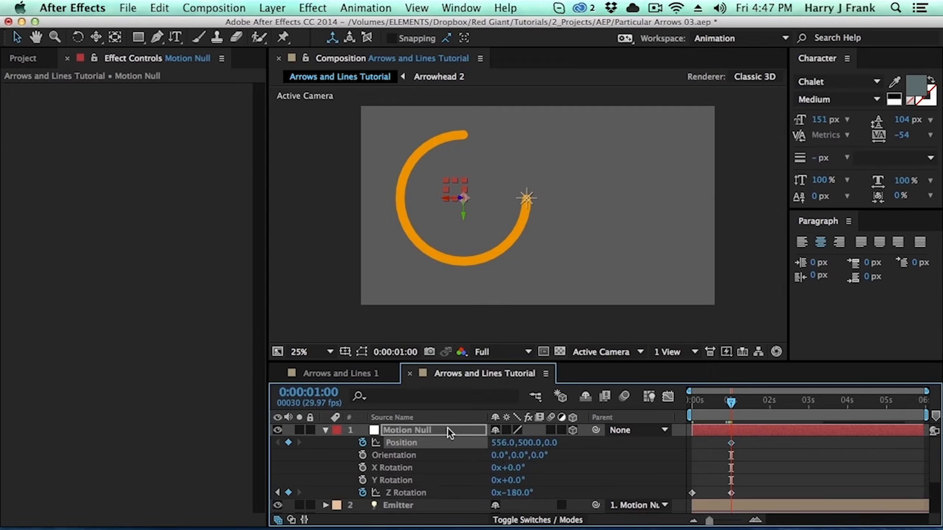
drag(761, 406, 770, 409)
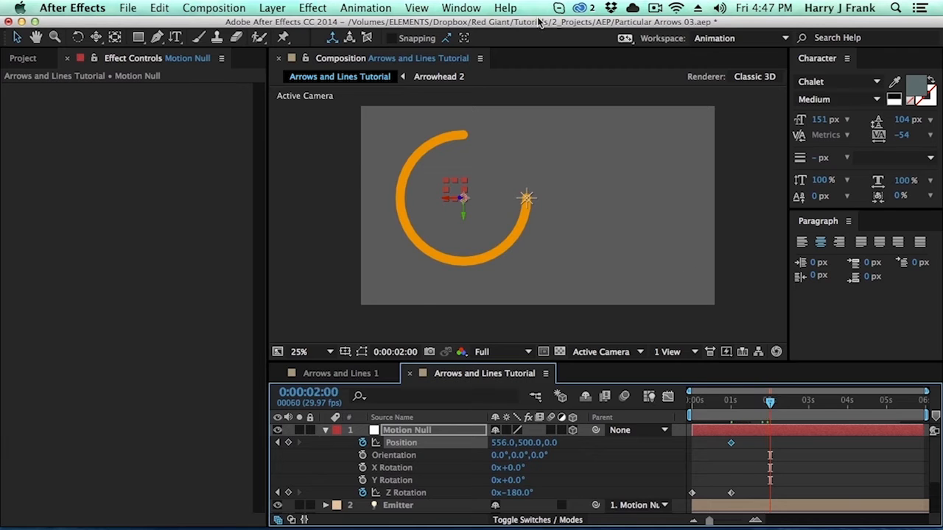
drag(462, 211, 460, 57)
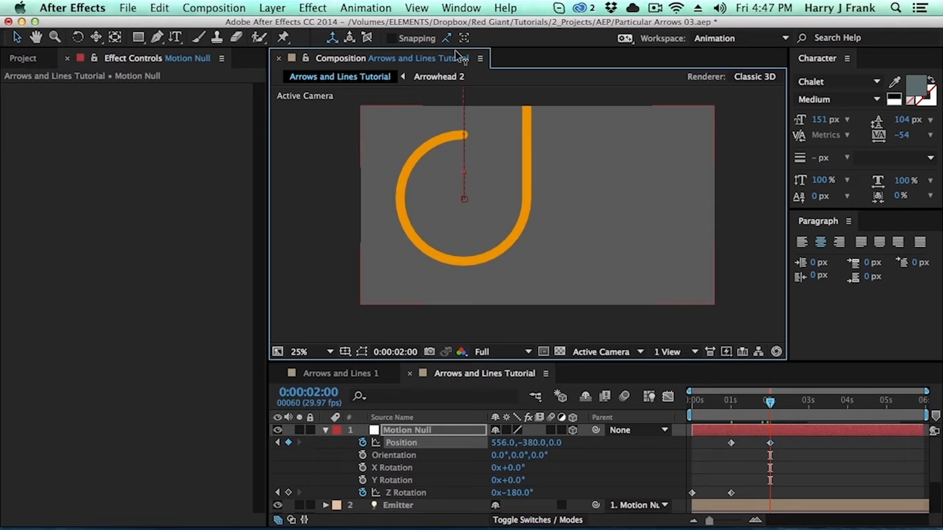
drag(725, 410, 644, 417)
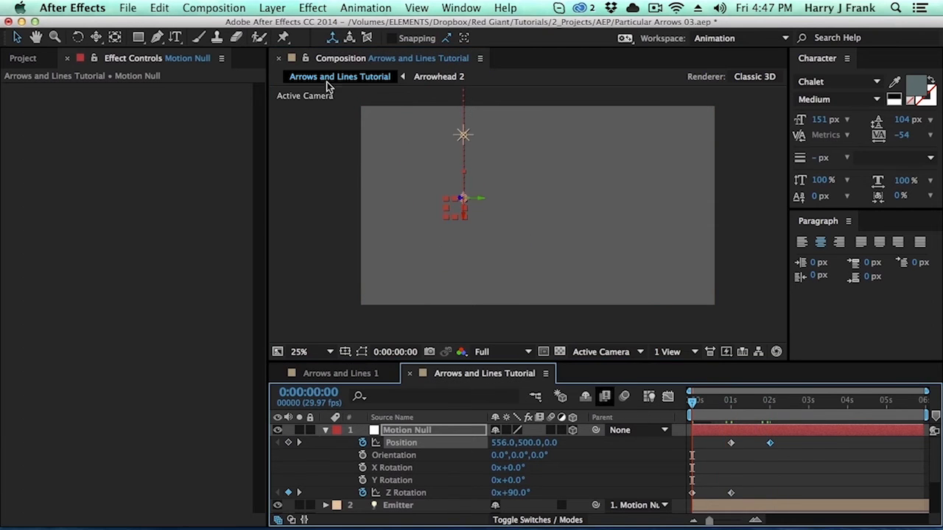
drag(462, 205, 478, 222)
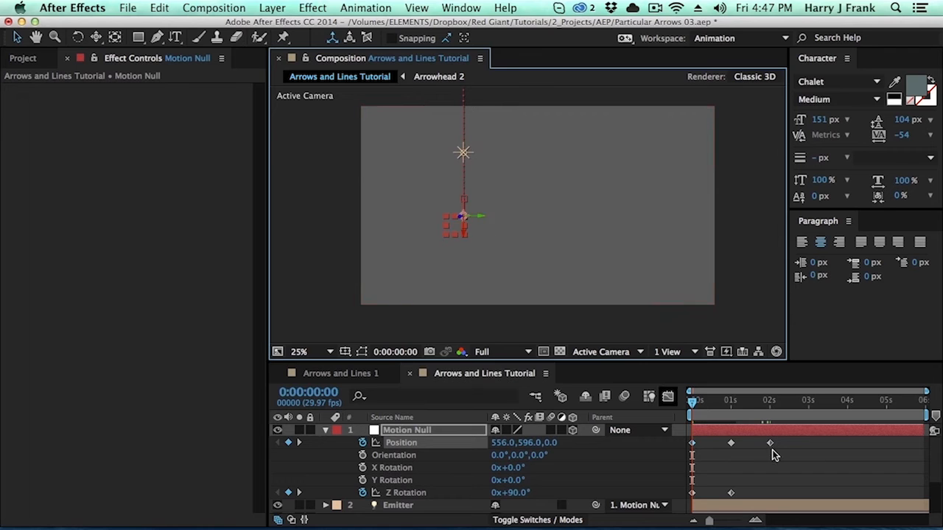
click(714, 458)
key(super+z)
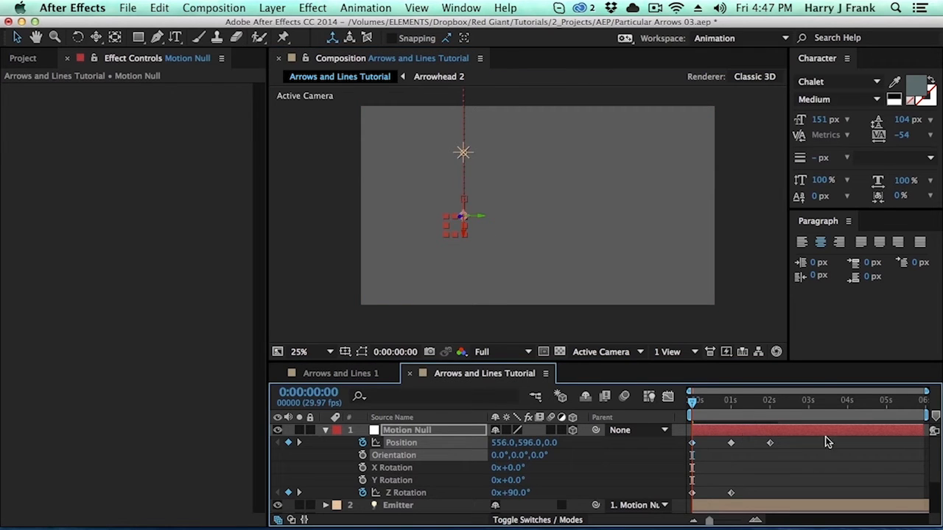
Lower Motion Null's Position keyframe at 0:00:01:00 to about 556, 576 and scrub through the drawn line
drag(710, 402, 731, 402)
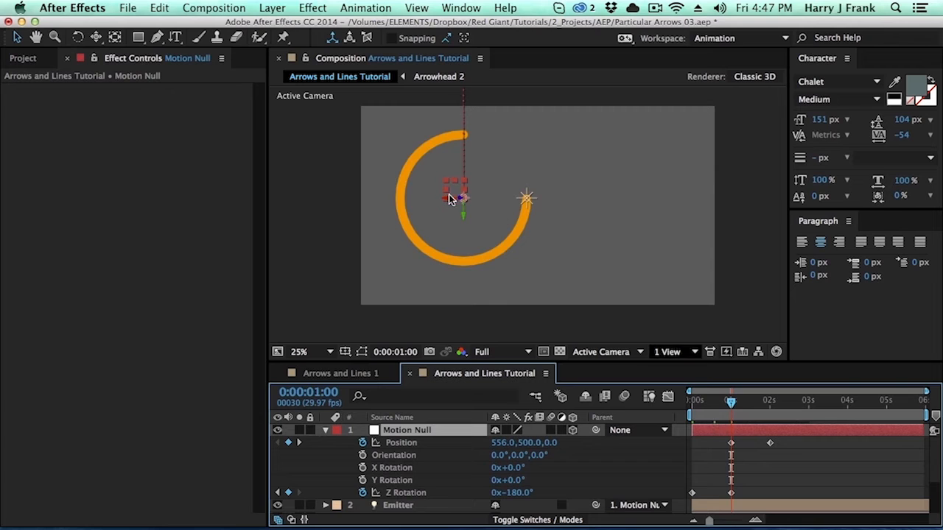
drag(461, 215, 466, 227)
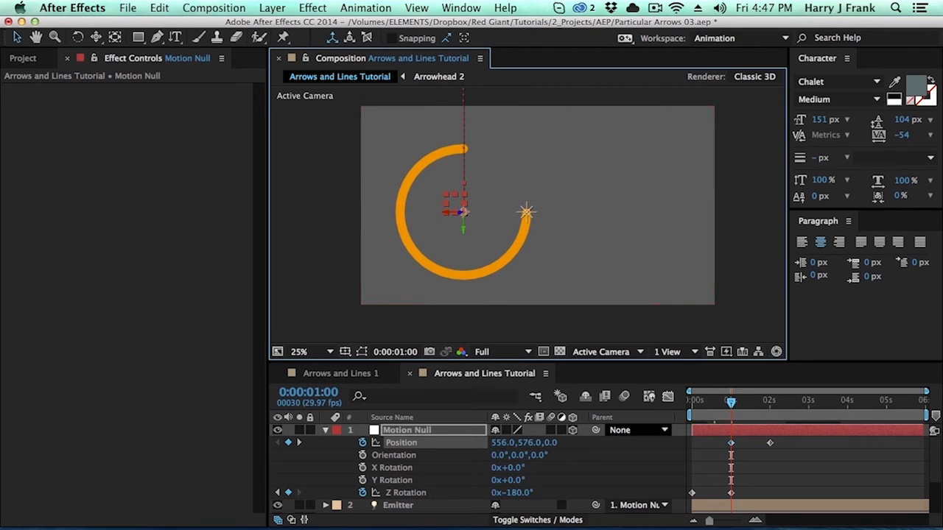
click(703, 405)
drag(702, 410, 757, 430)
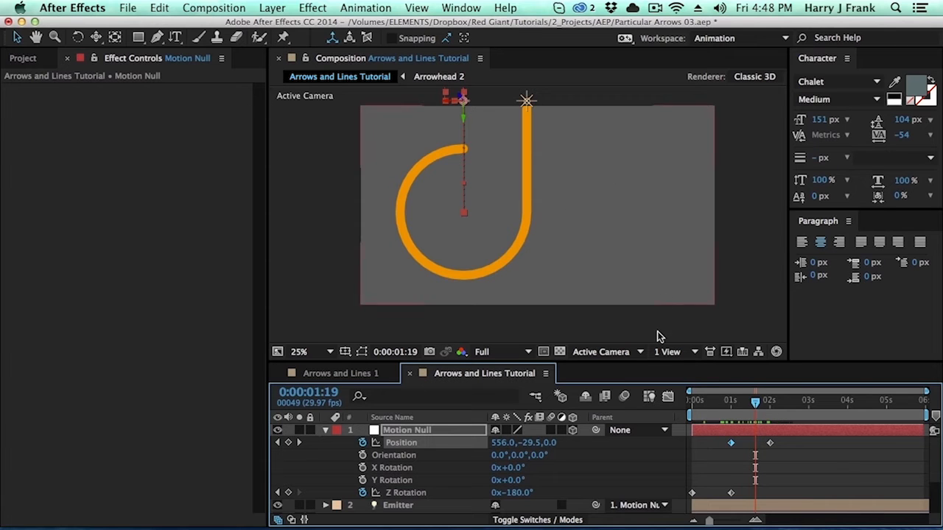
mouse_move(733, 411)
mouse_down()
mouse_move(720, 412)
mouse_move(738, 416)
mouse_up()
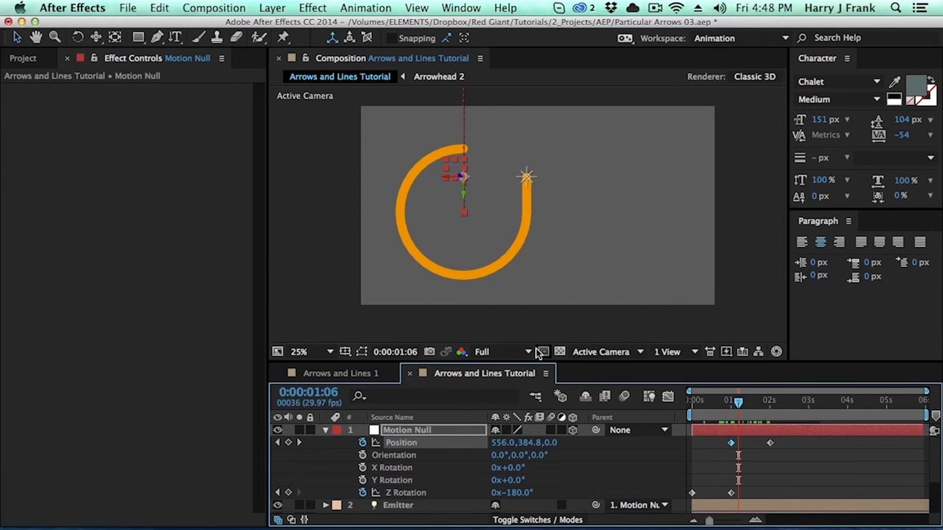
Inspect the curve's edge at 100% and set the Particular Line layer's Position Subframe to 10x Linear
click(511, 241)
scroll(527, 213, up, 2)
key(space)
drag(462, 206, 802, 285)
drag(520, 199, 530, 151)
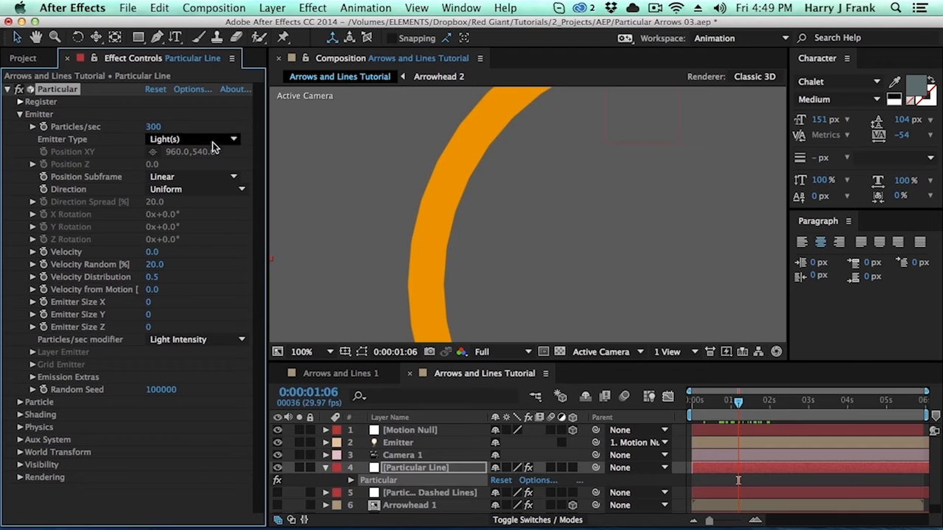
click(191, 177)
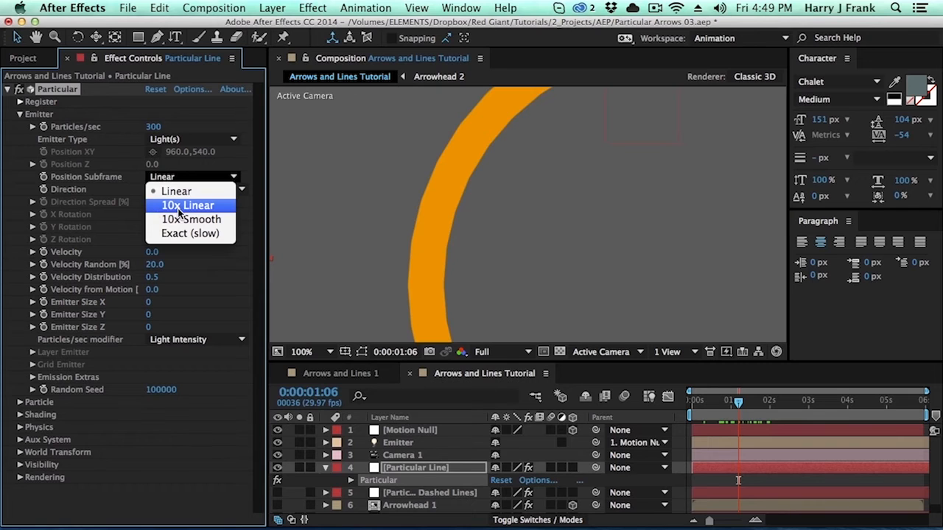
click(180, 206)
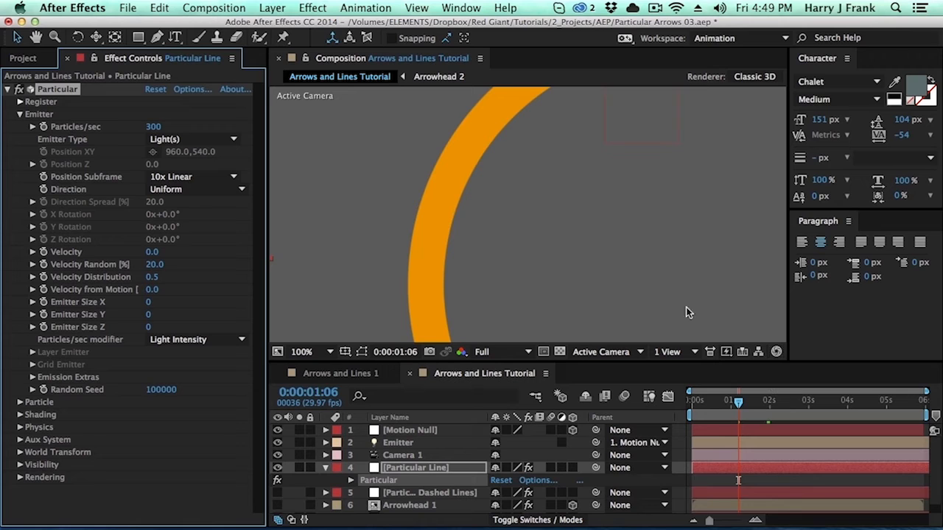
Fit the whole composition in the viewer and check the smoothed line at 0:00:01:16
click(302, 352)
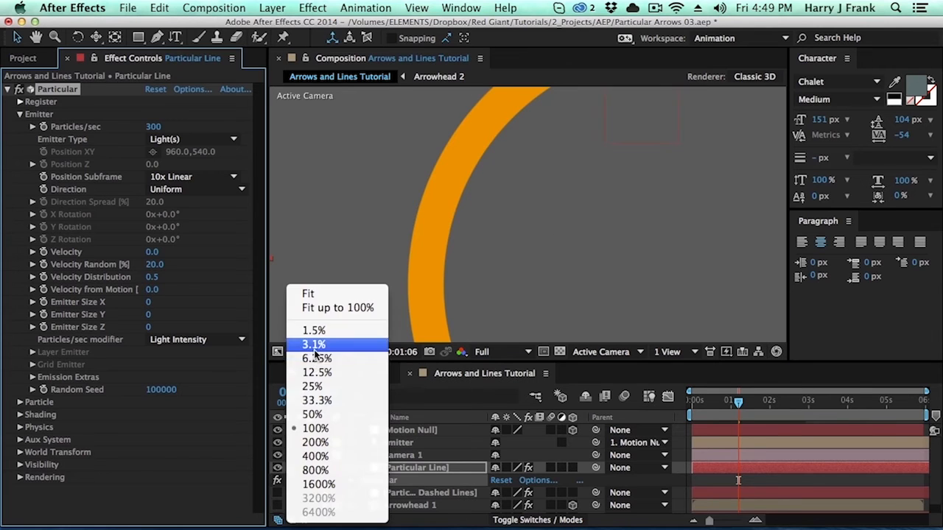
click(309, 292)
click(752, 407)
click(753, 411)
Duplicate the Emitter light and rename the original light Emitter 1
click(398, 443)
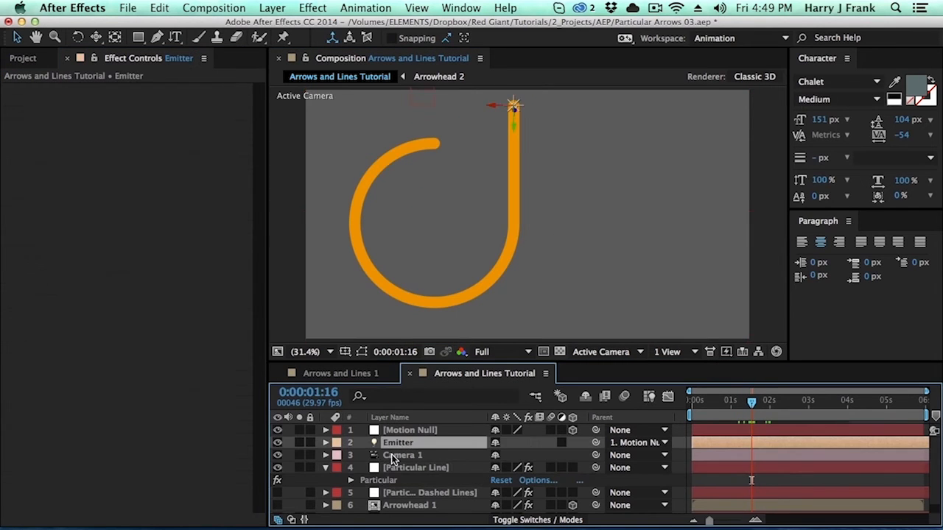
click(394, 472)
click(418, 444)
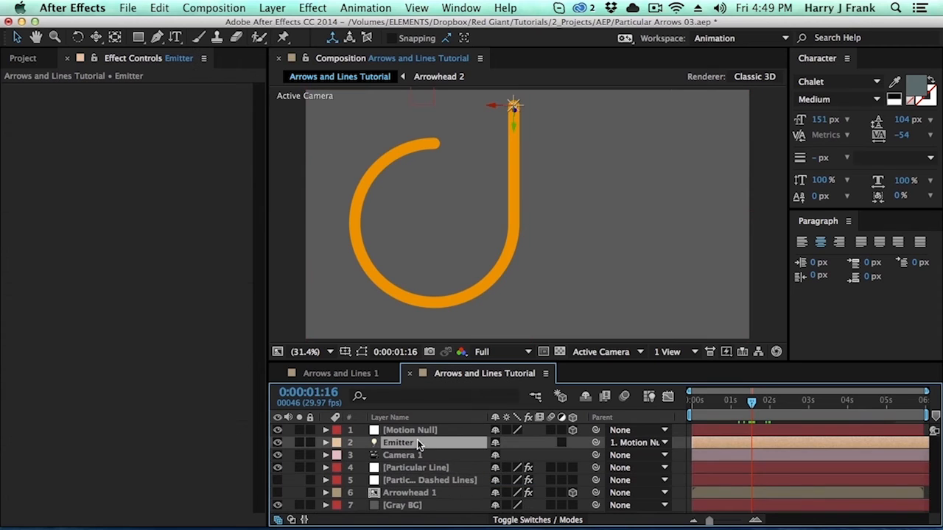
key(super+d)
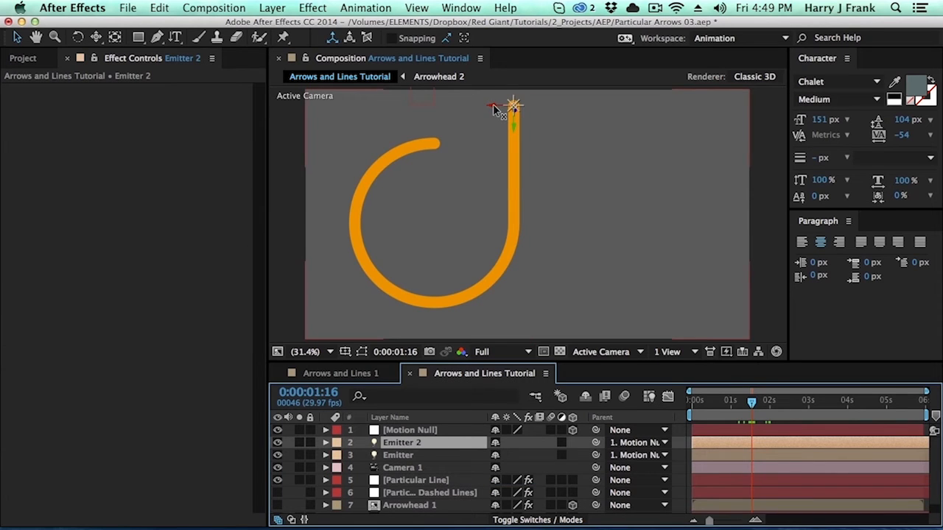
click(420, 456)
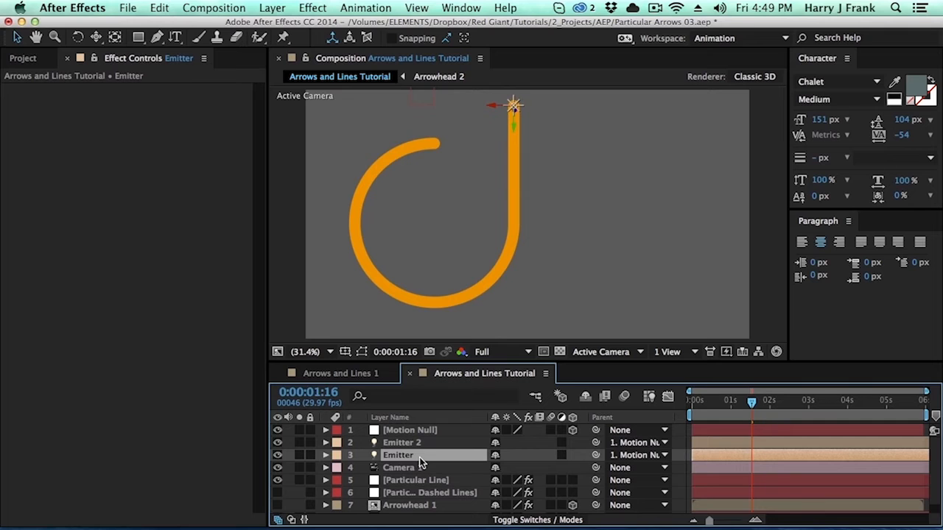
key(Return)
key(super+a)
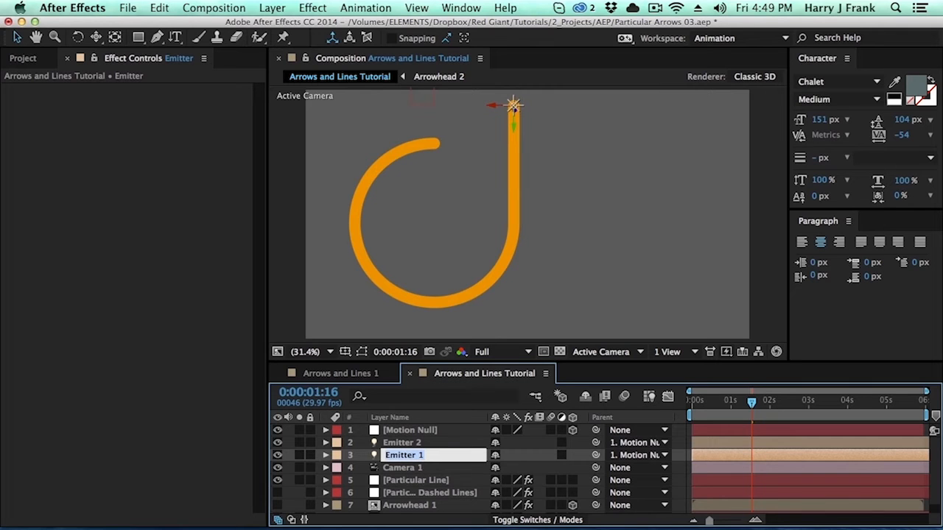
Offset Emitter 2 outward to draw a parallel line, and duplicate it into Emitters 3, 4 and 5 spaced progressively further out
click(425, 445)
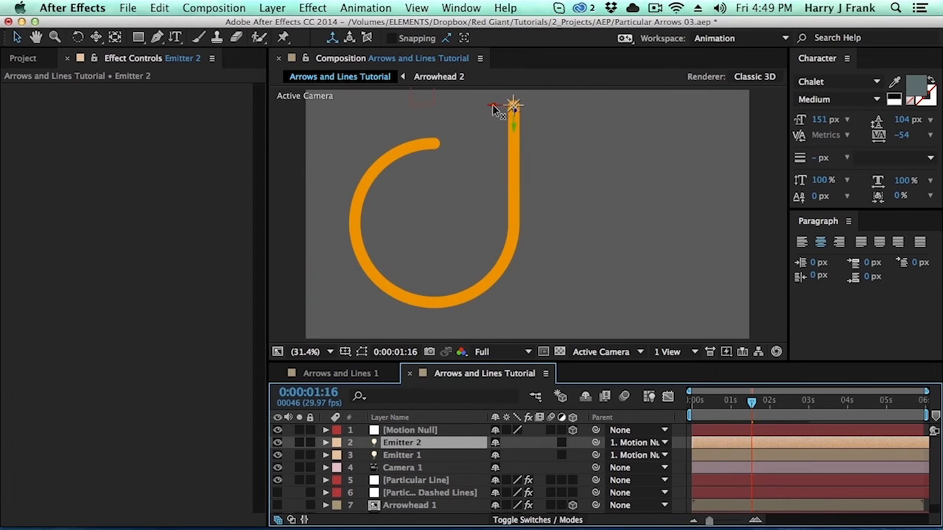
mouse_move(512, 107)
mouse_down()
mouse_move(538, 108)
mouse_move(514, 111)
mouse_up()
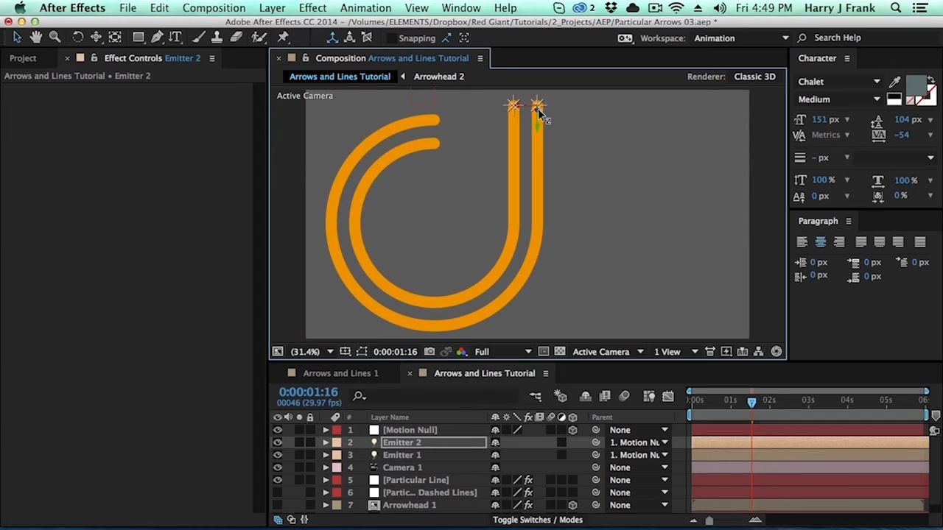
key(super+d)
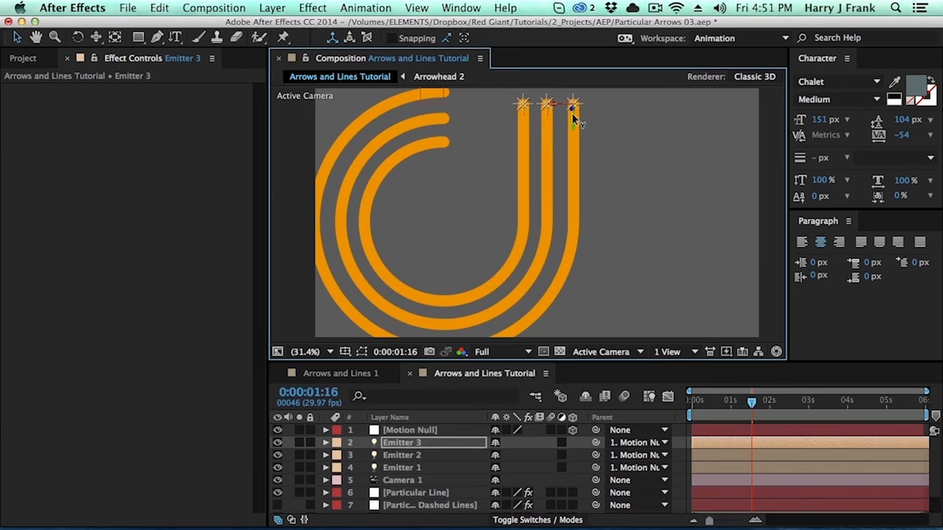
key(super+d)
key(super+d)
drag(557, 109, 606, 118)
key(Caps_Lock)
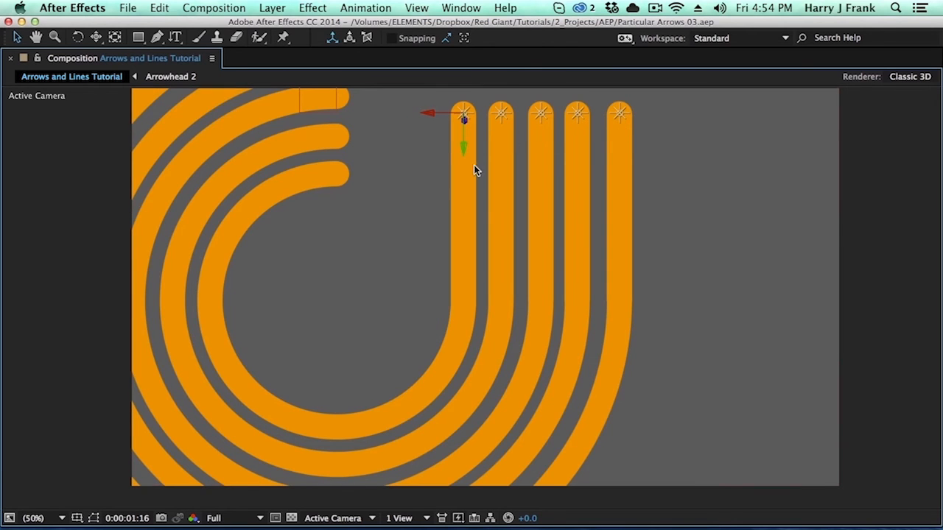
Open a separate viewer of the Arrows and Lines 1 composition, and return to the Arrows and Lines Tutorial composition
key(grave)
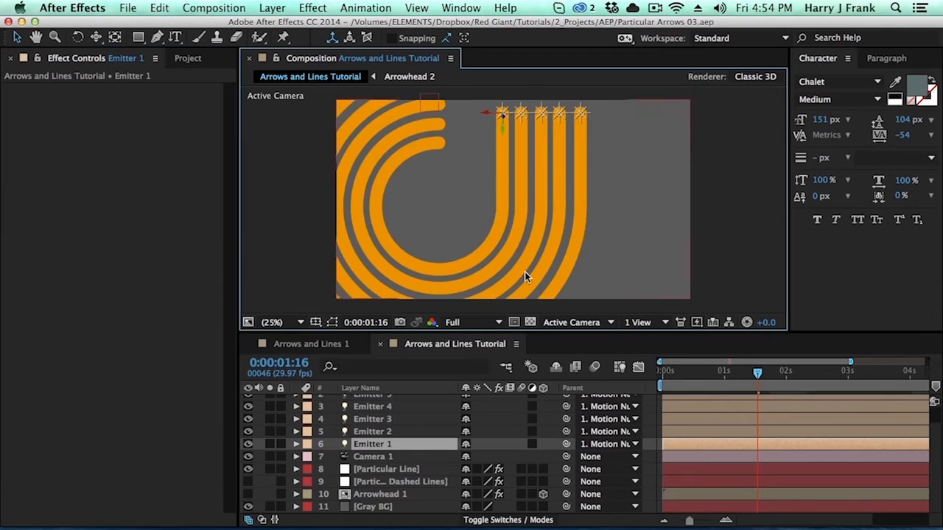
click(325, 344)
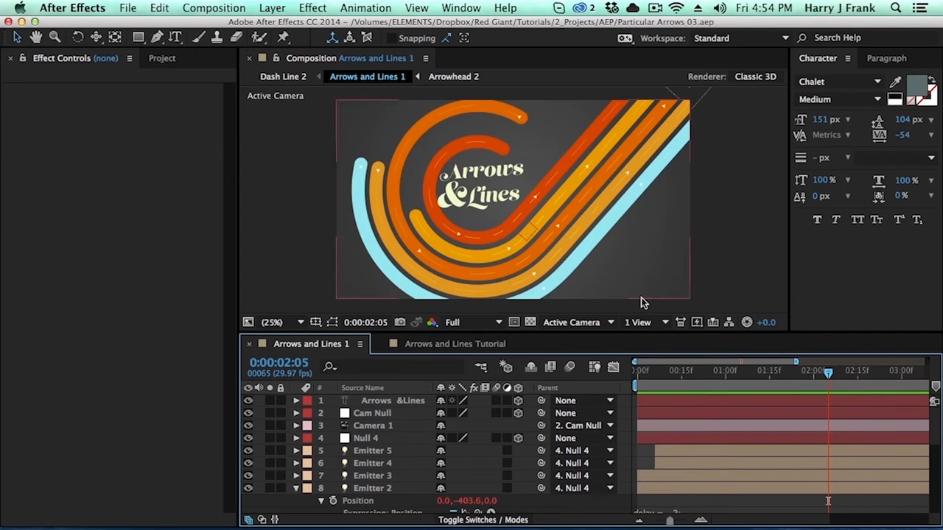
click(417, 7)
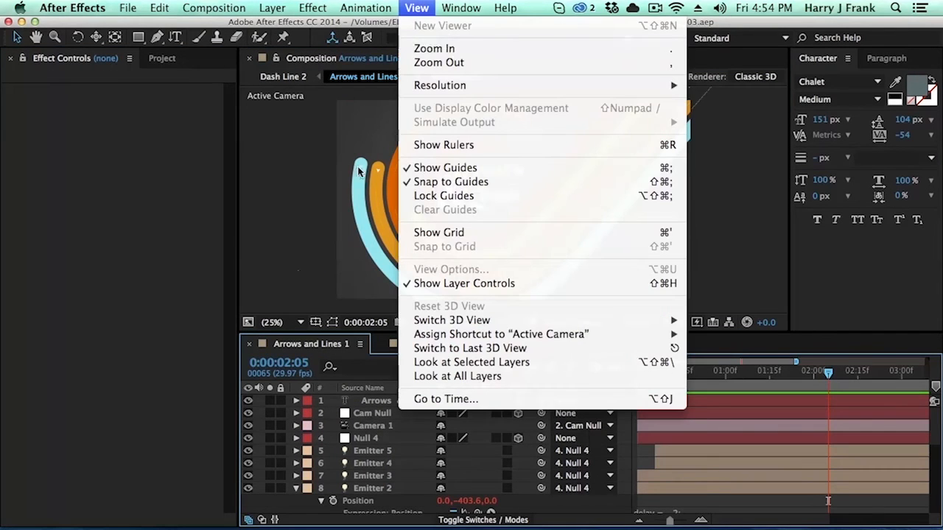
click(257, 231)
click(410, 6)
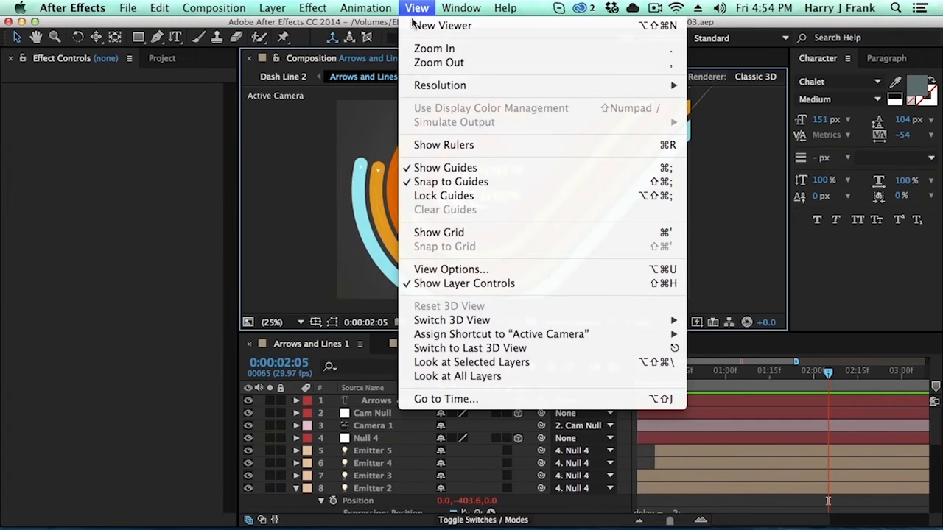
click(438, 26)
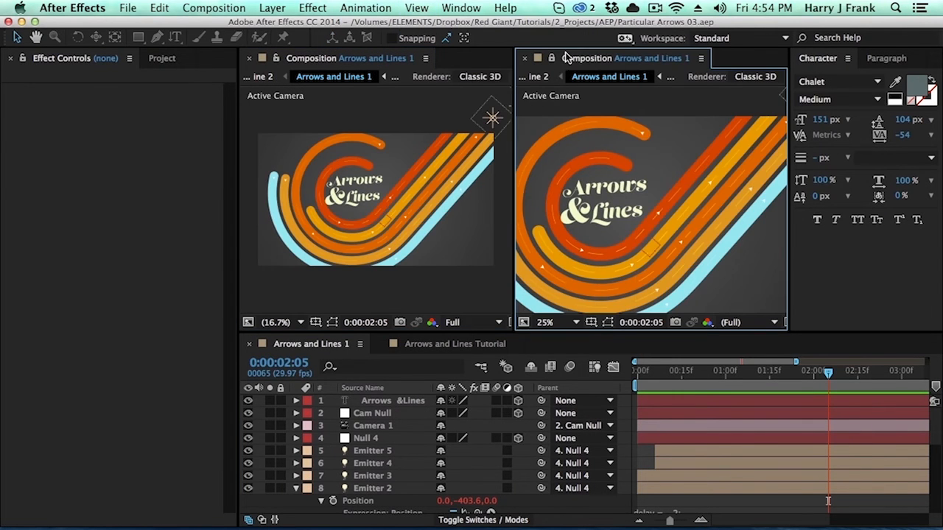
click(525, 57)
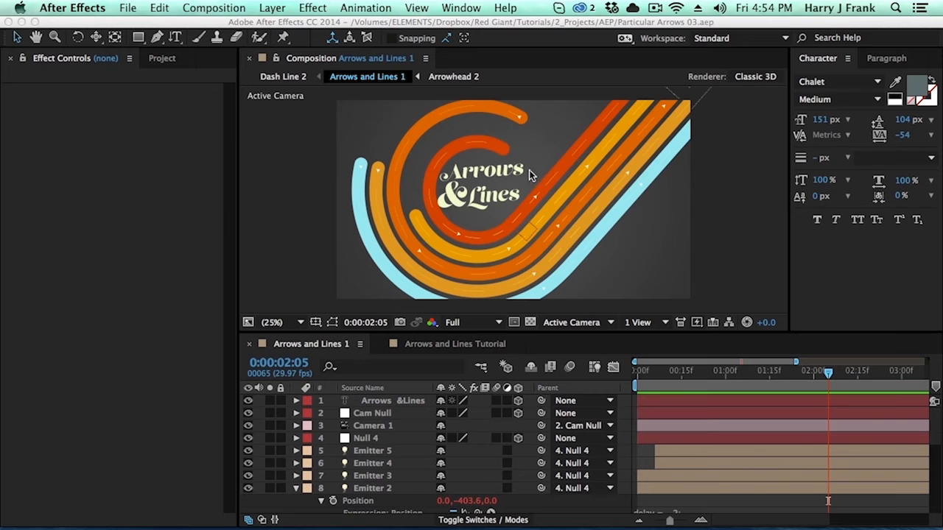
click(475, 344)
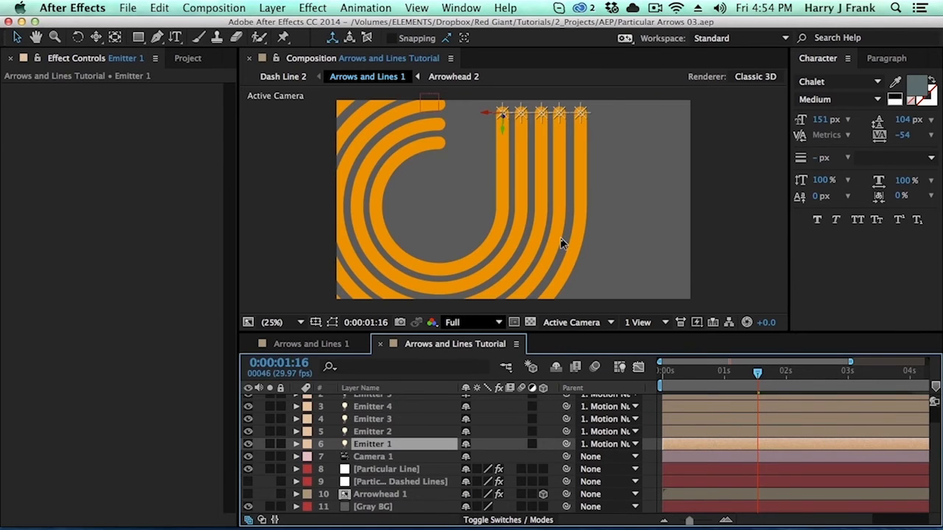
Select Emitters 1 to 5 and reveal their Light Options in an enlarged timeline
scroll(384, 431, up, 1)
shift+click(381, 407)
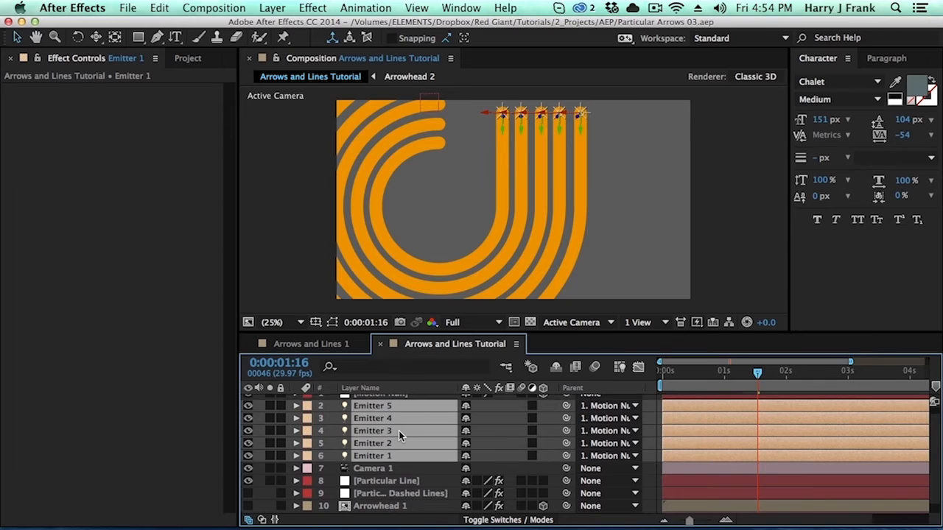
key(grave)
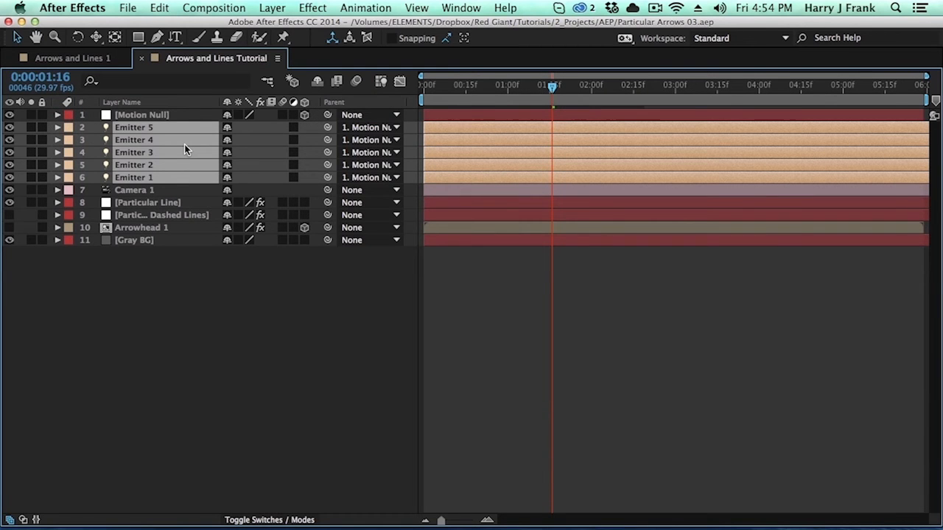
key(a)
key(a)
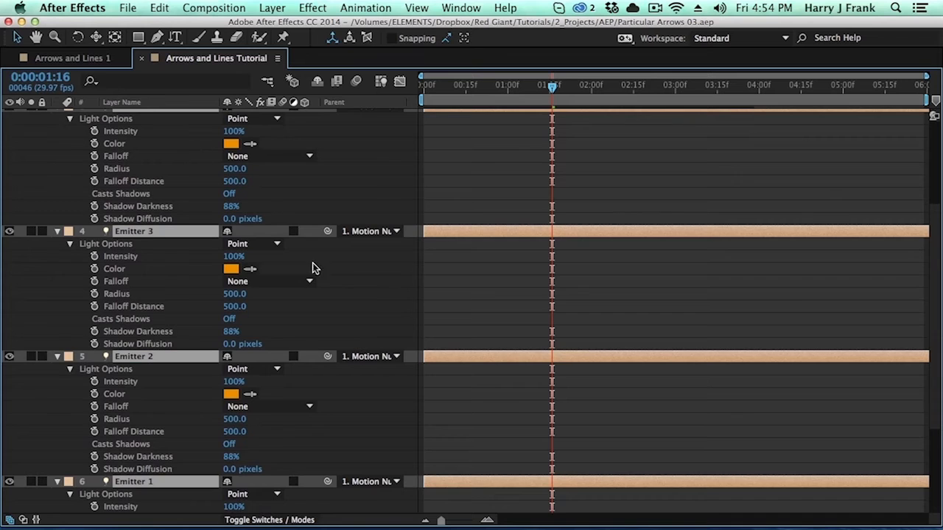
scroll(295, 442, down, 10)
click(345, 449)
Sample light colors from the finished design: red for Emitter 1, yellow-orange for Emitter 2 and dark orange for Emitter 3
click(247, 406)
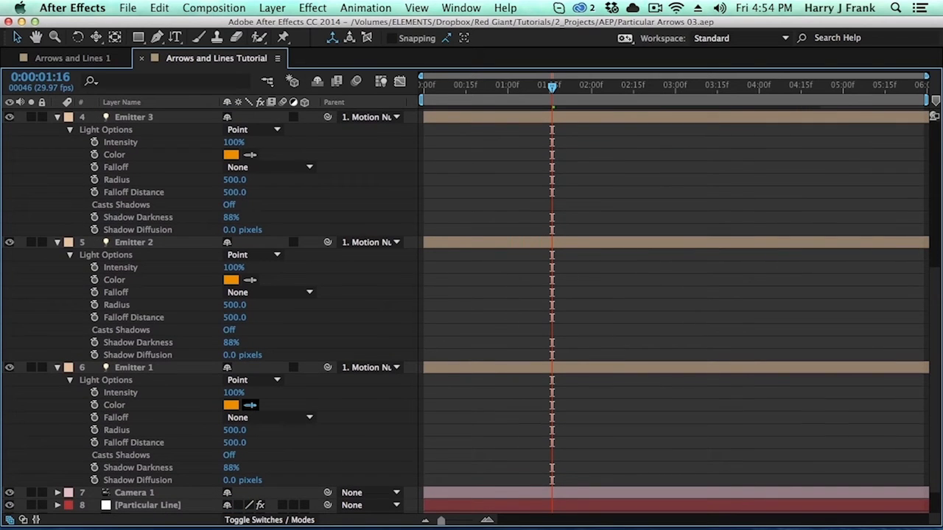
click(734, 240)
click(249, 280)
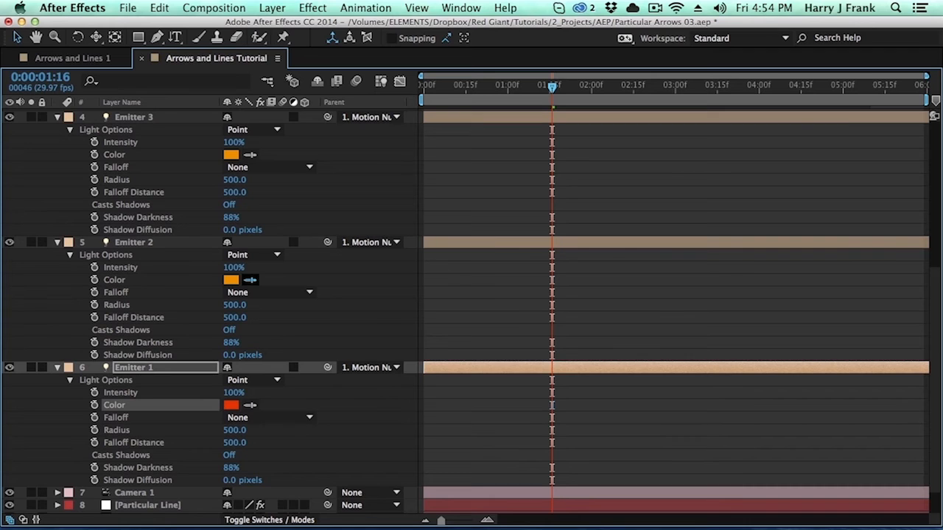
click(401, 405)
click(250, 155)
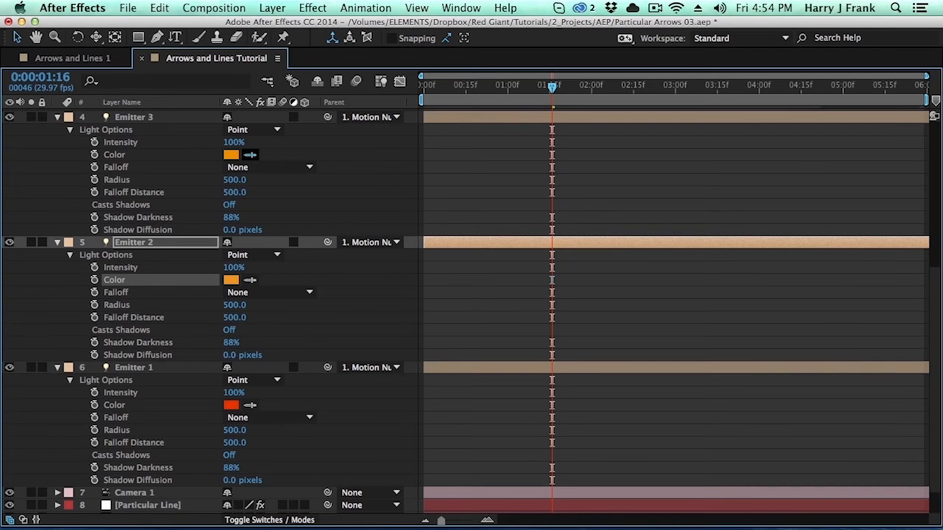
click(933, 277)
Sample a light orange for Emitter 4's color and a pale blue for Emitter 5's color
scroll(270, 133, up, 6)
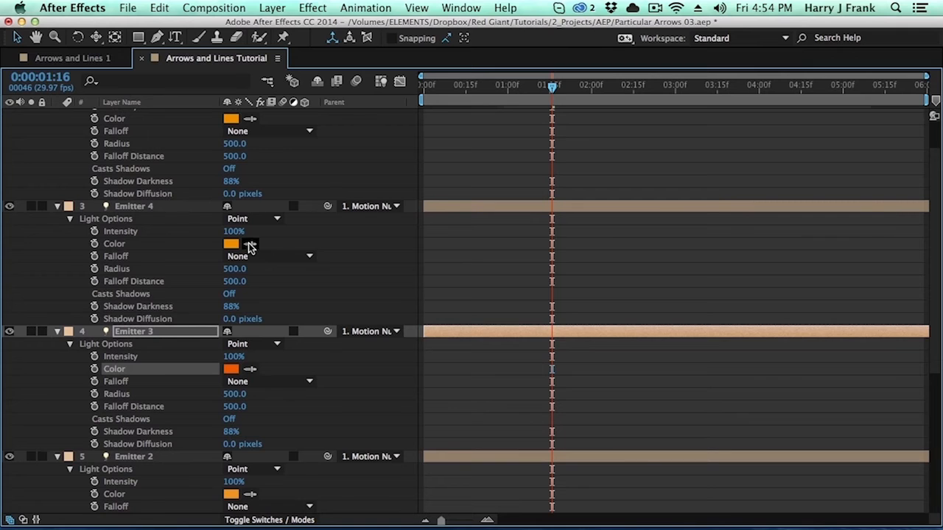
click(724, 335)
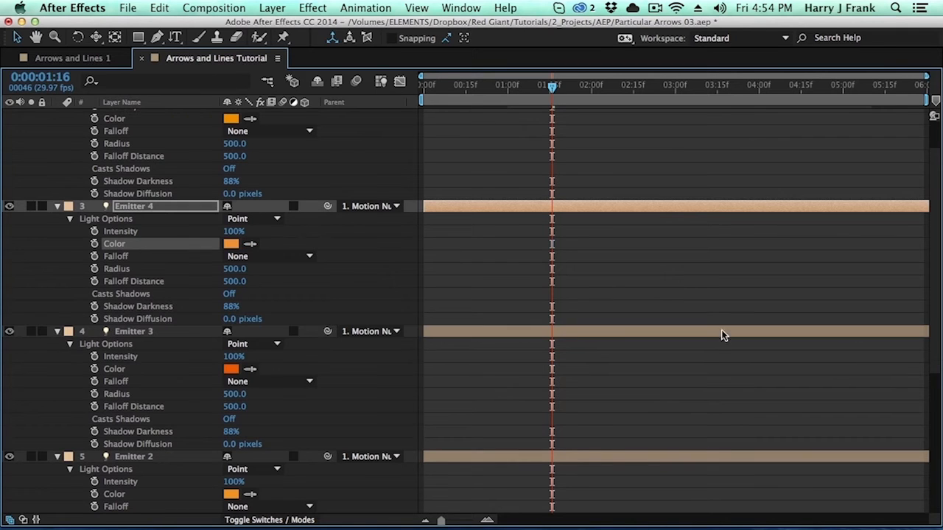
click(250, 120)
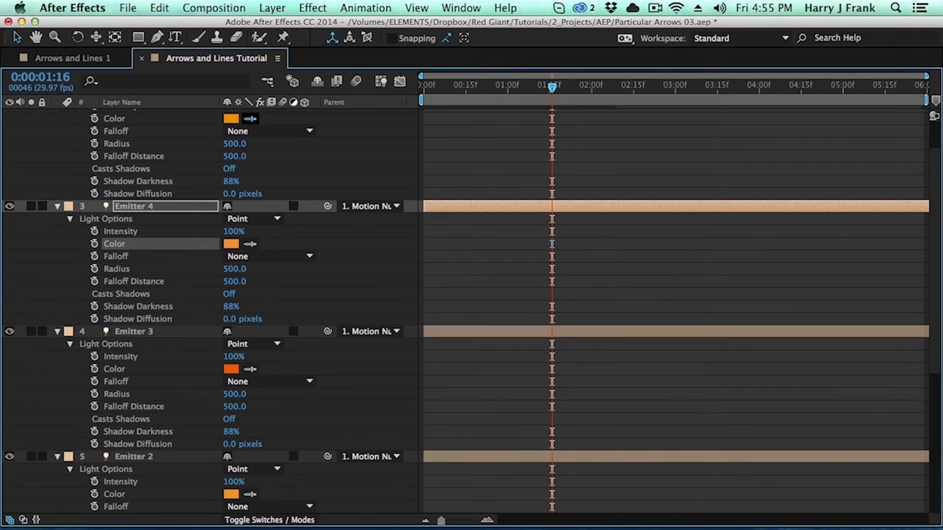
click(913, 243)
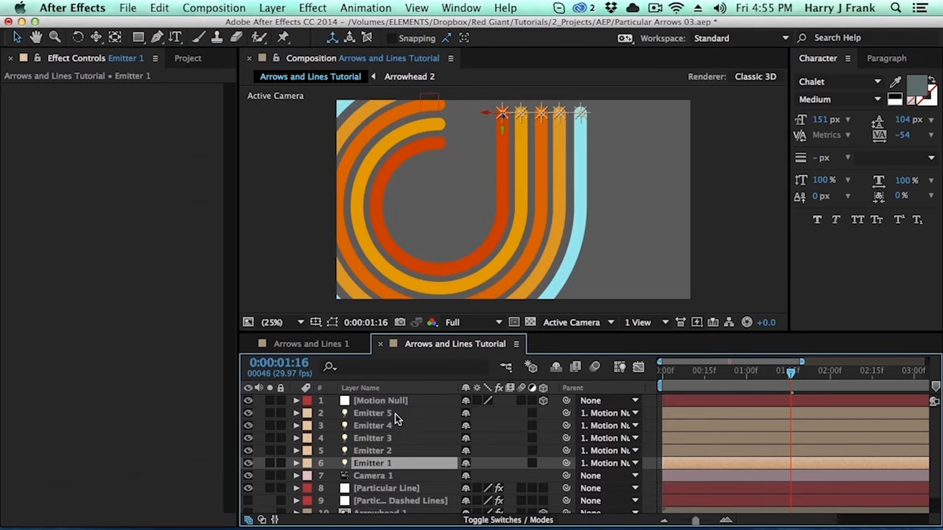
Select all five emitters and shift them together inward along their X axis to tighten the curves
shift+click(395, 419)
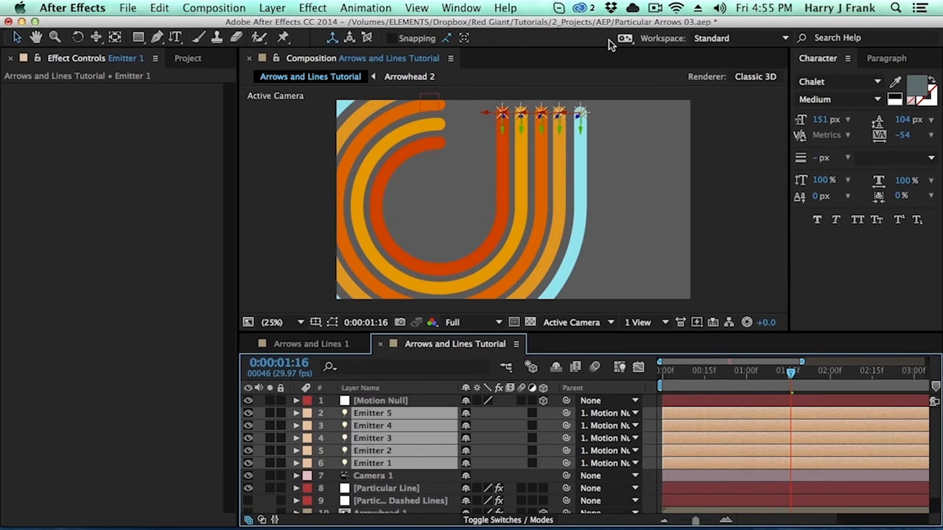
click(486, 121)
mouse_move(485, 114)
mouse_down()
mouse_move(459, 104)
mouse_move(475, 107)
mouse_up()
Set Camera 1's Z Rotation to a negative angle so the straight part of the lines runs diagonally
click(392, 474)
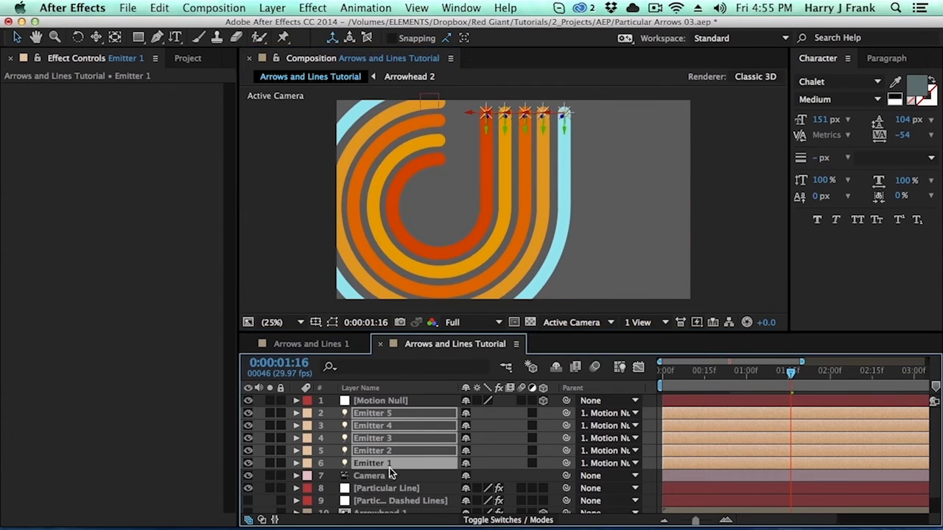
key(r)
scroll(428, 493, down, 3)
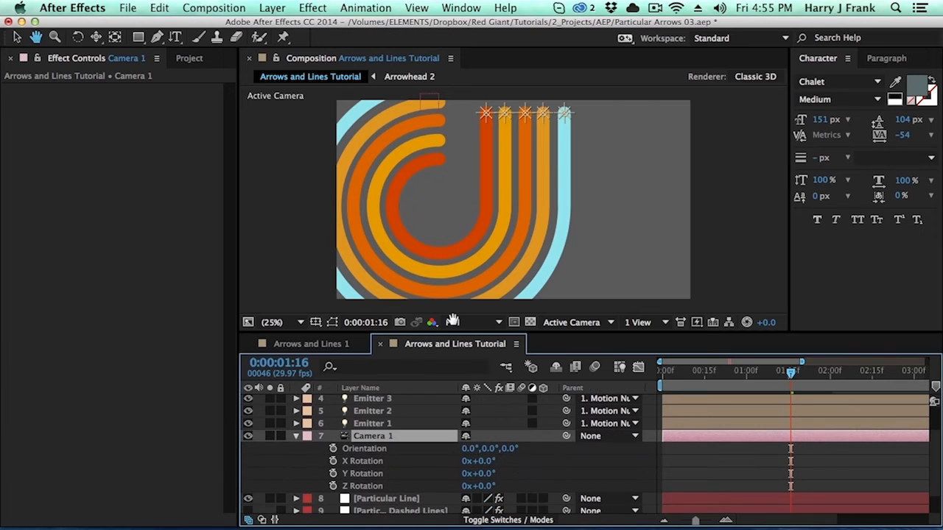
click(480, 484)
click(549, 484)
click(480, 484)
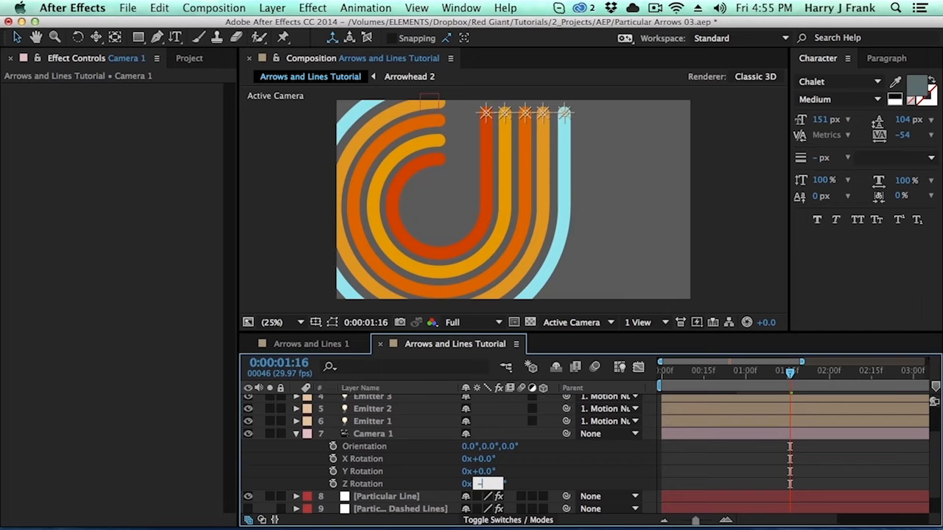
key(Return)
mouse_move(587, 176)
mouse_down()
mouse_move(600, 184)
mouse_move(585, 176)
mouse_up()
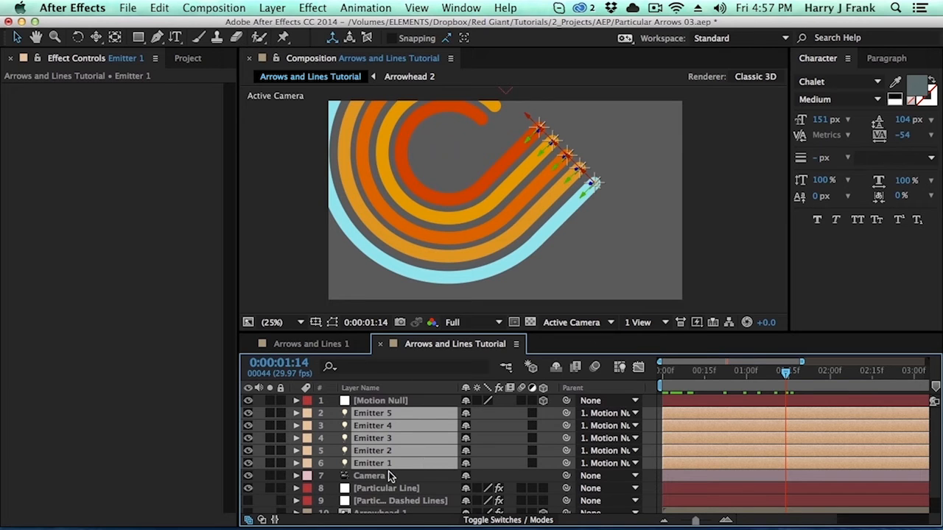
Reduce the selection of the five emitters to only the Emitter 2 layer
super+click(404, 451)
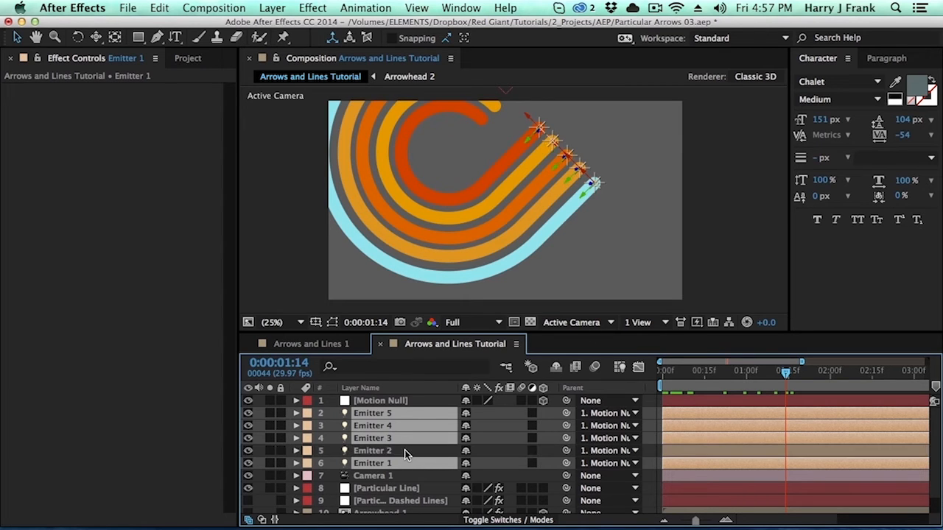
click(405, 450)
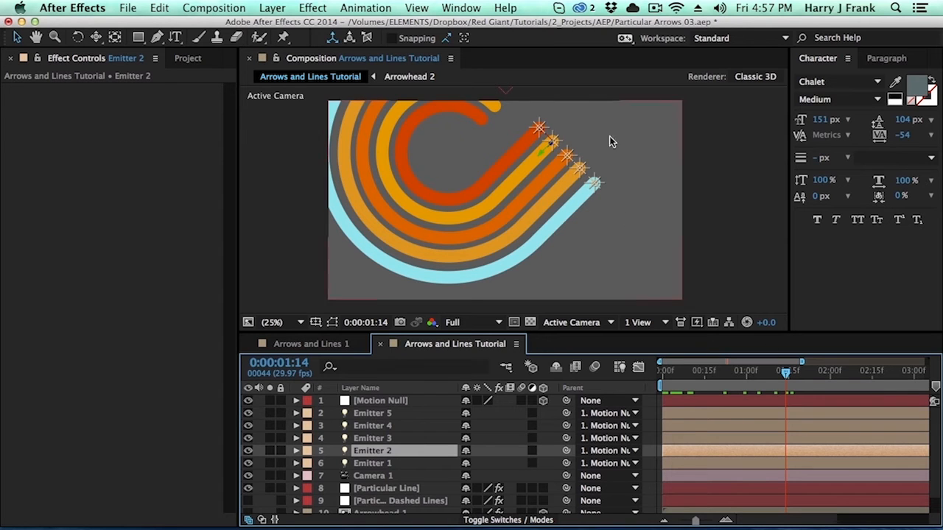
click(538, 137)
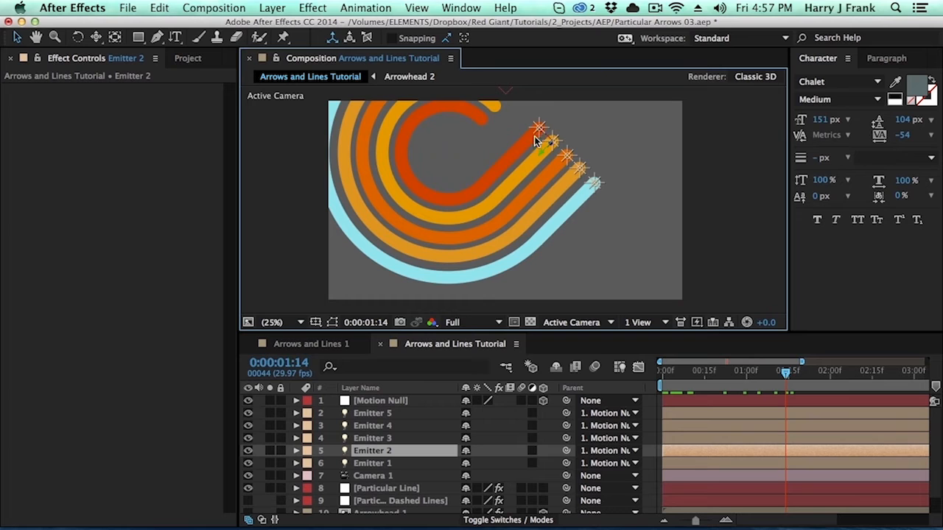
click(375, 475)
click(374, 464)
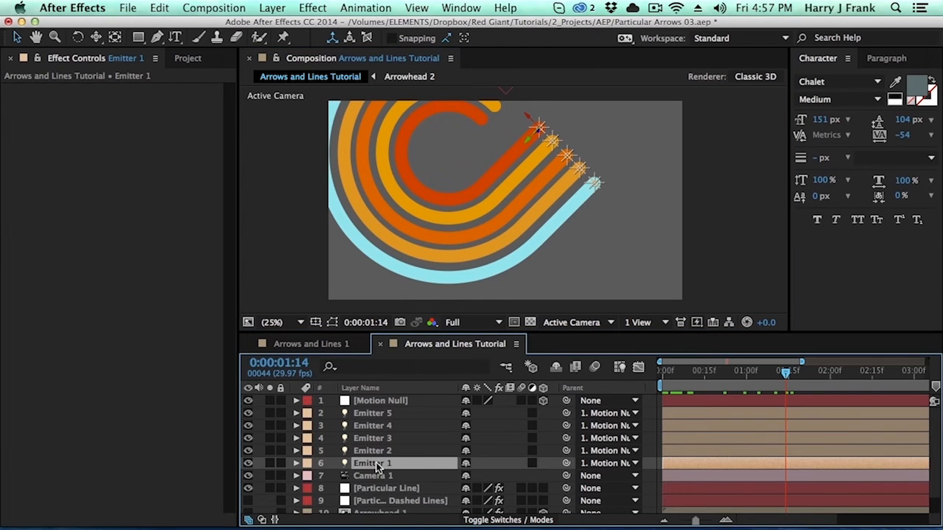
click(393, 452)
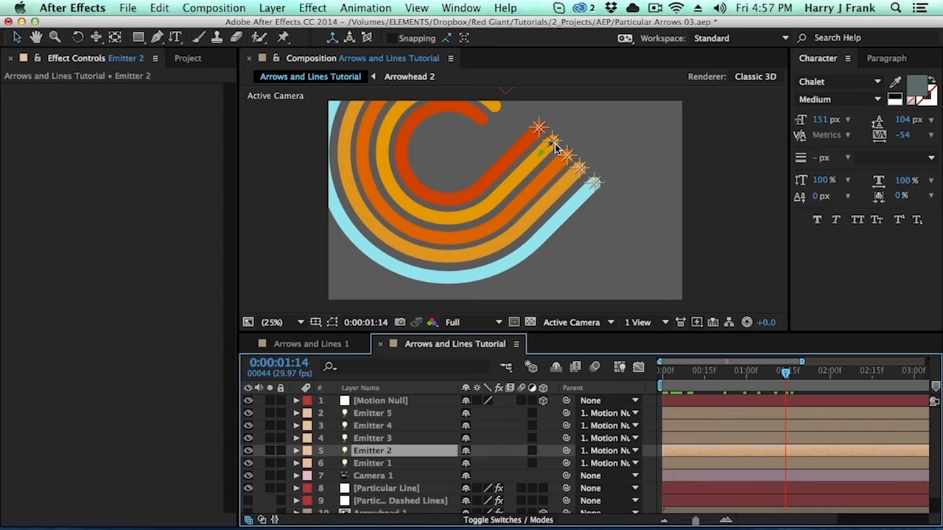
Switch to Stickies and examine the two-line delay expression, including its parent.fromWorld, toWorld and time terms
key(super+Tab)
drag(469, 258, 402, 184)
drag(654, 226, 235, 153)
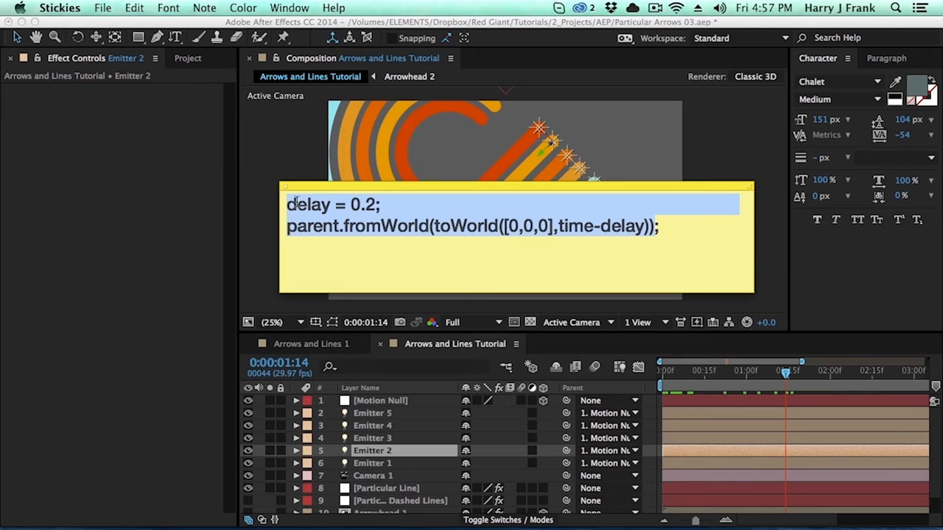
click(520, 245)
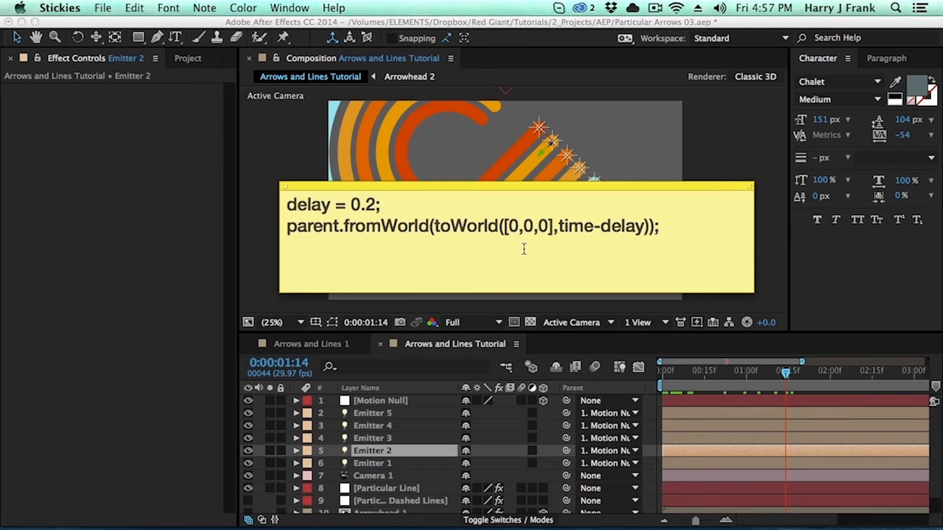
drag(315, 226, 634, 230)
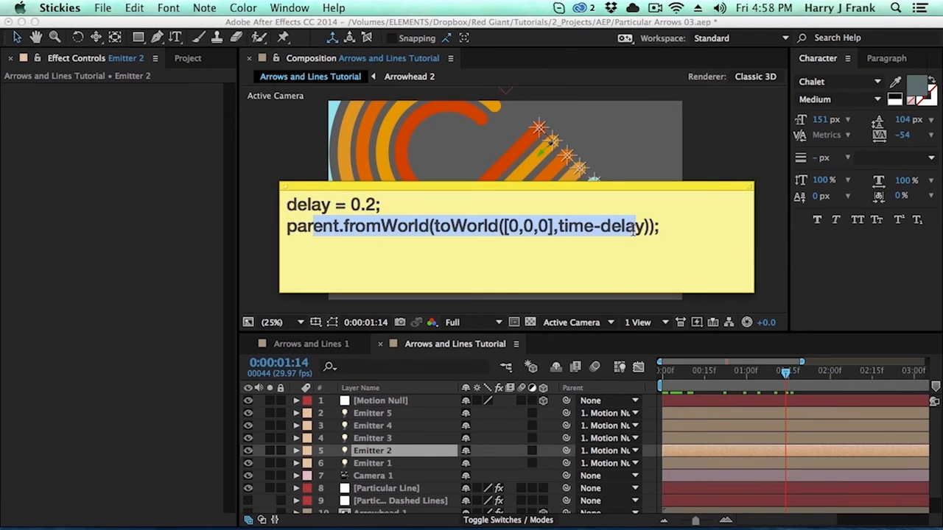
click(678, 231)
key(super+a)
click(412, 250)
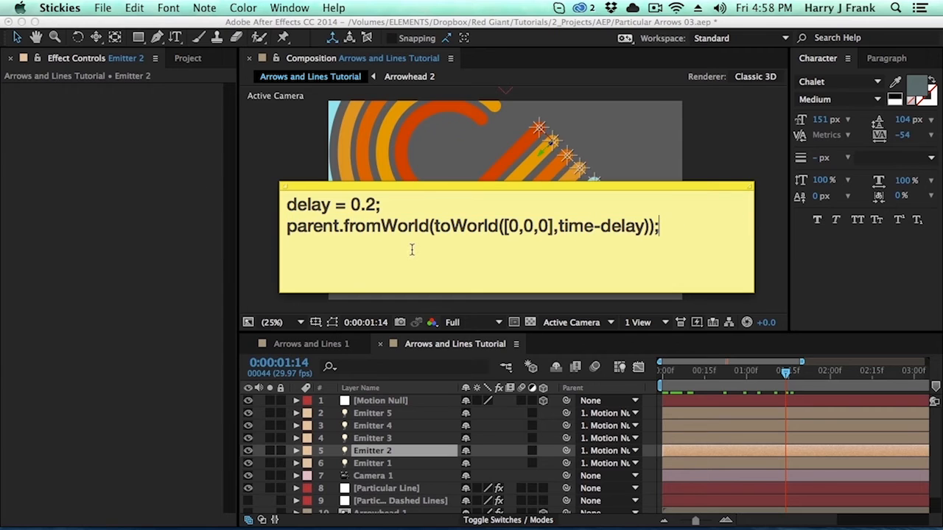
double_click(310, 232)
click(324, 246)
key(super+a)
click(381, 226)
drag(429, 227, 378, 227)
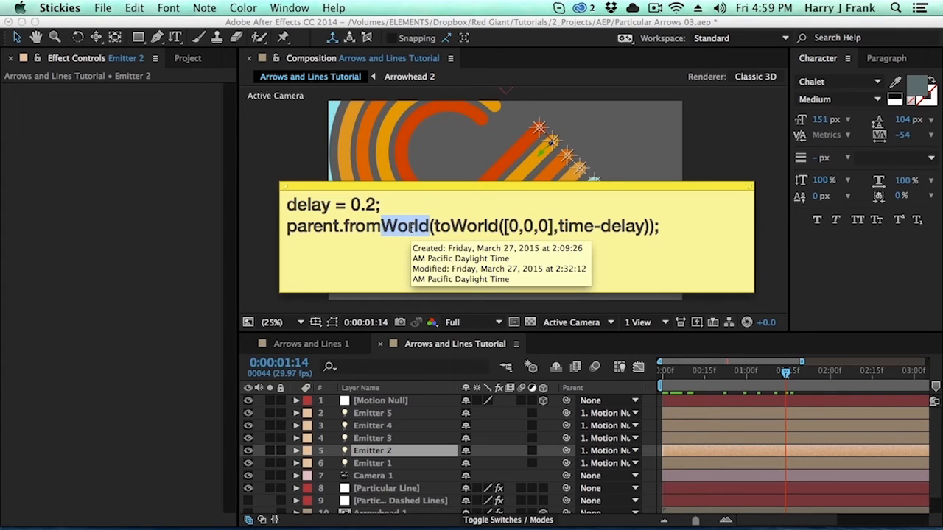
click(568, 209)
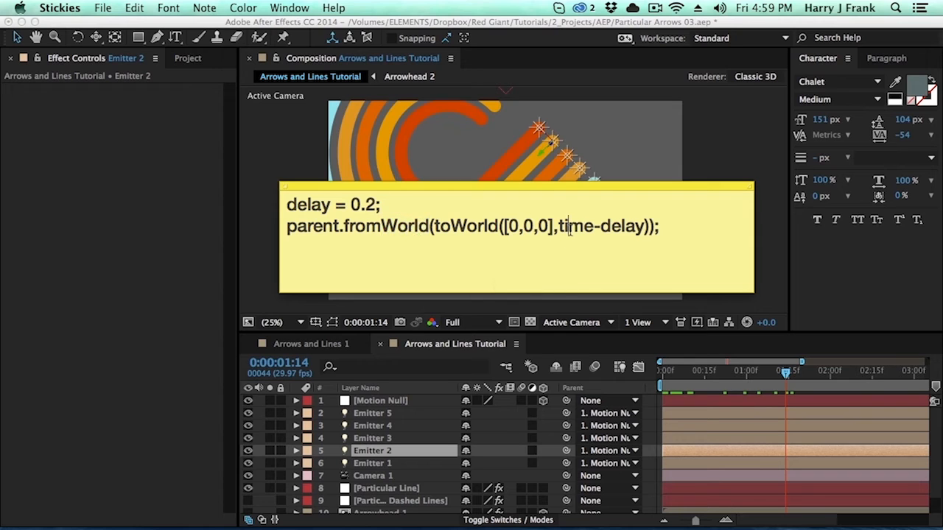
double_click(570, 227)
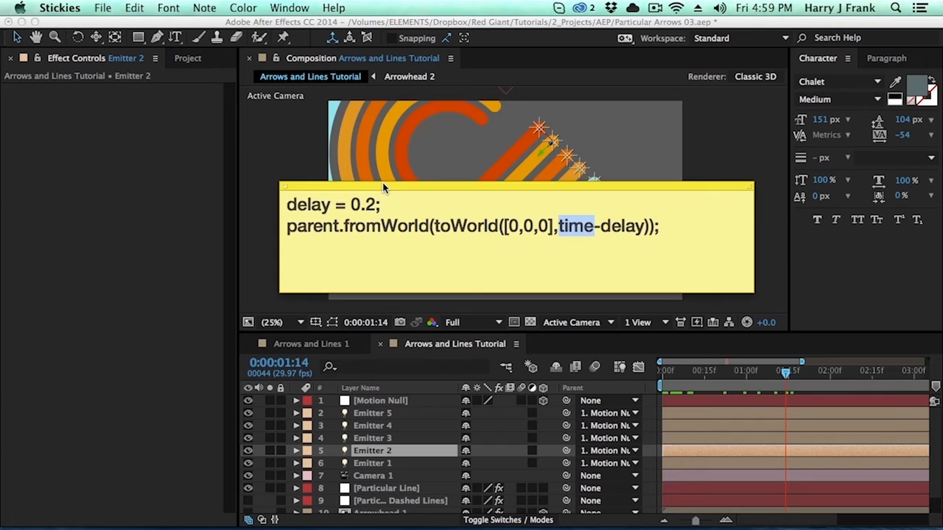
Copy the whole note and apply it as Emitter 2's Position expression: delay = 0.2; parent.fromWorld(toWorld([0,0,0],time-delay));
key(super+h)
key(super+a)
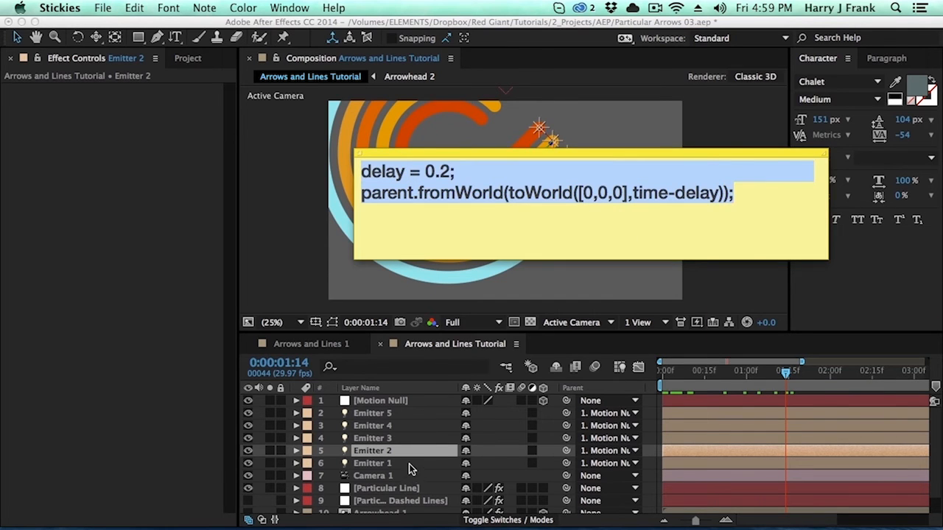
key(super+h)
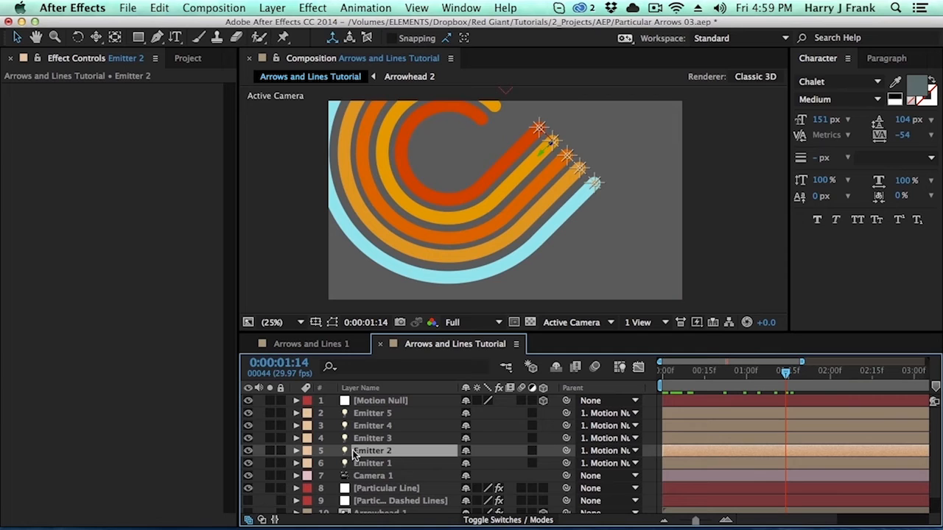
key(p)
alt+click(333, 463)
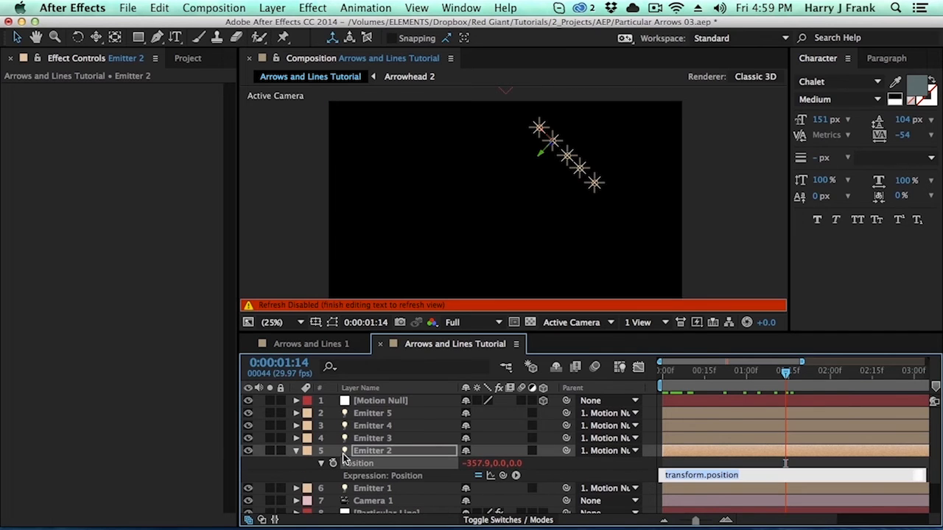
key(super+v)
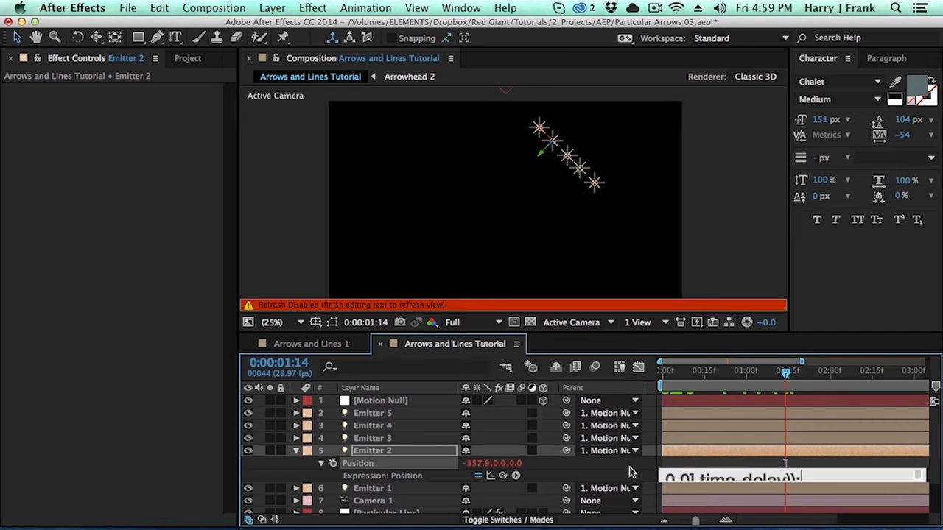
click(584, 467)
click(684, 473)
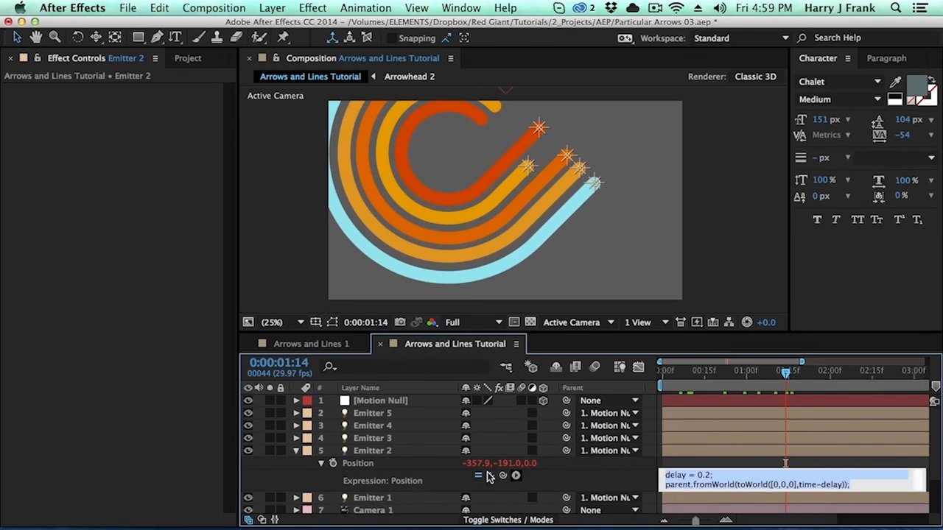
Copy only the expression from Emitter 2's Position and paste it onto Emitters 3, 4 and 5
right_click(379, 463)
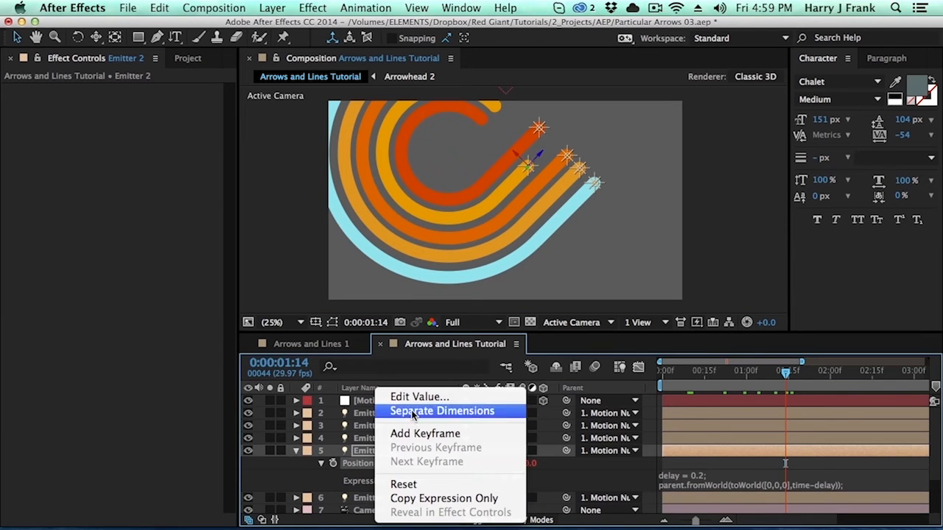
click(443, 499)
click(383, 439)
shift+click(379, 413)
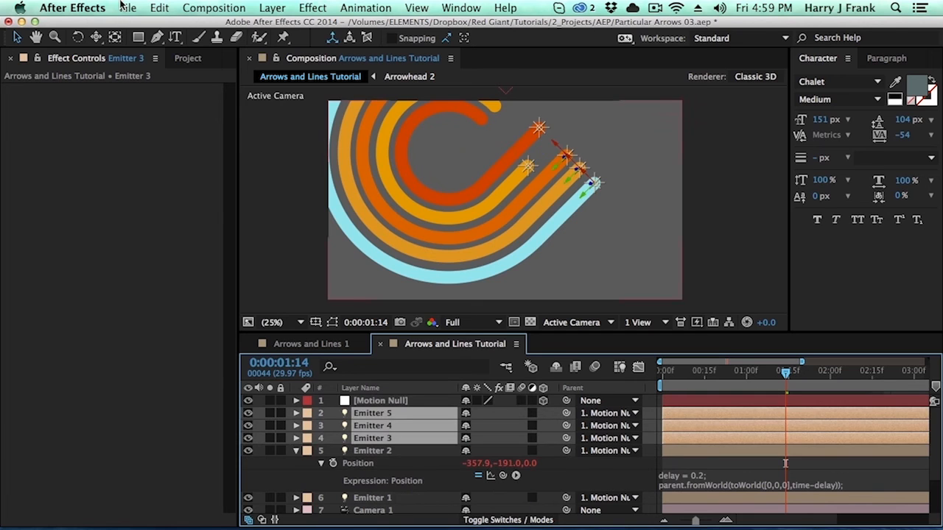
click(160, 7)
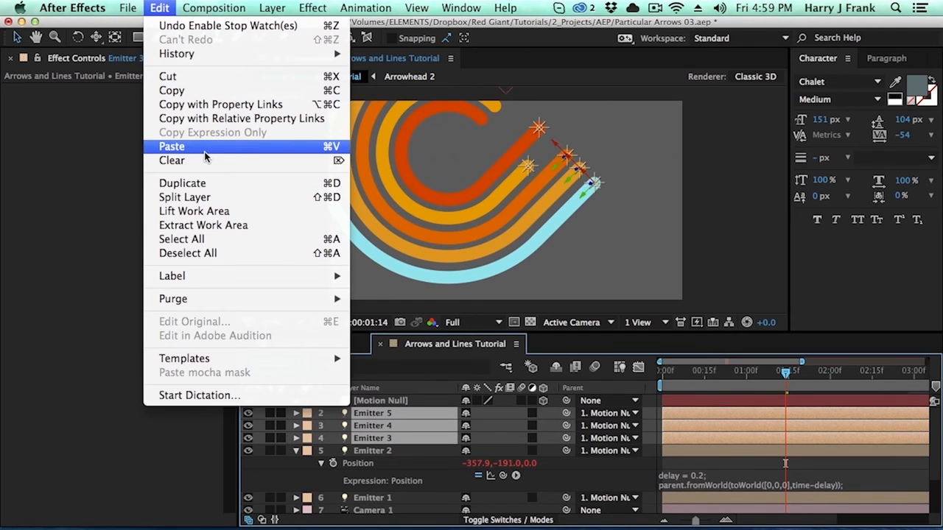
click(173, 146)
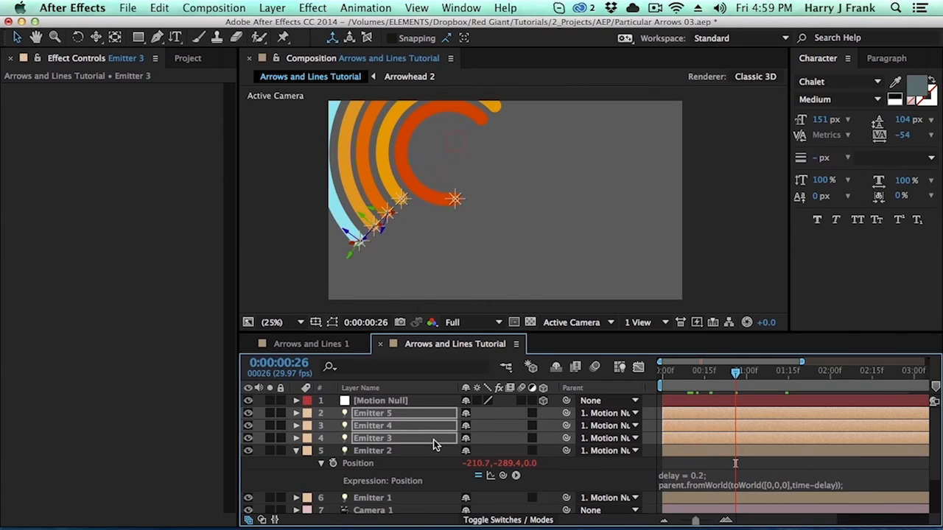
Maximize the timeline, reveal the emitters' expressions and expand those of Emitters 4 and 5 to show both lines
key(grave)
key(e)
key(e)
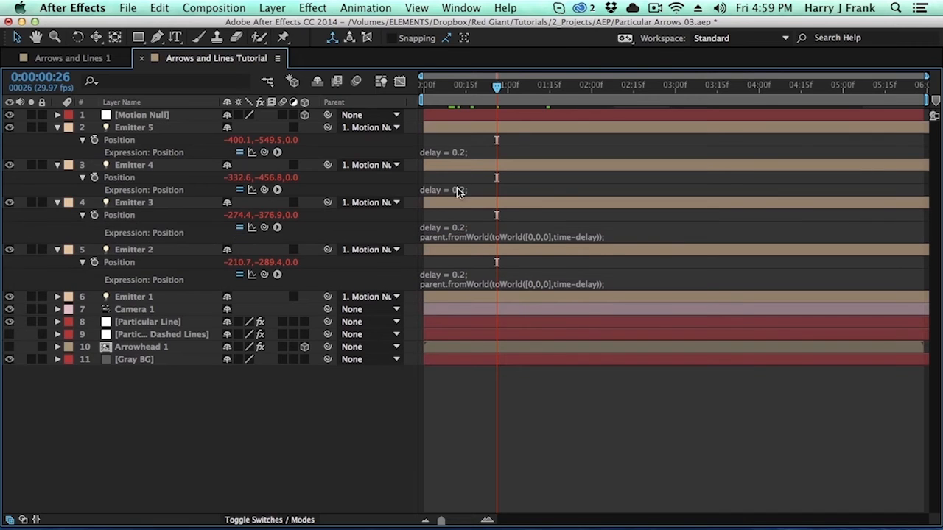
click(457, 190)
click(459, 153)
click(487, 447)
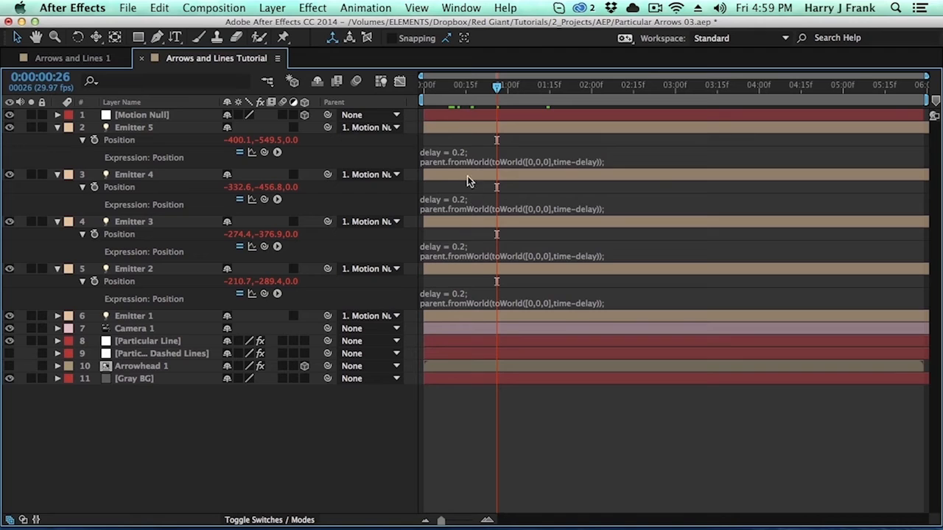
Set the delay to 0.6 in Emitter 5's Position expression
click(466, 153)
click(468, 152)
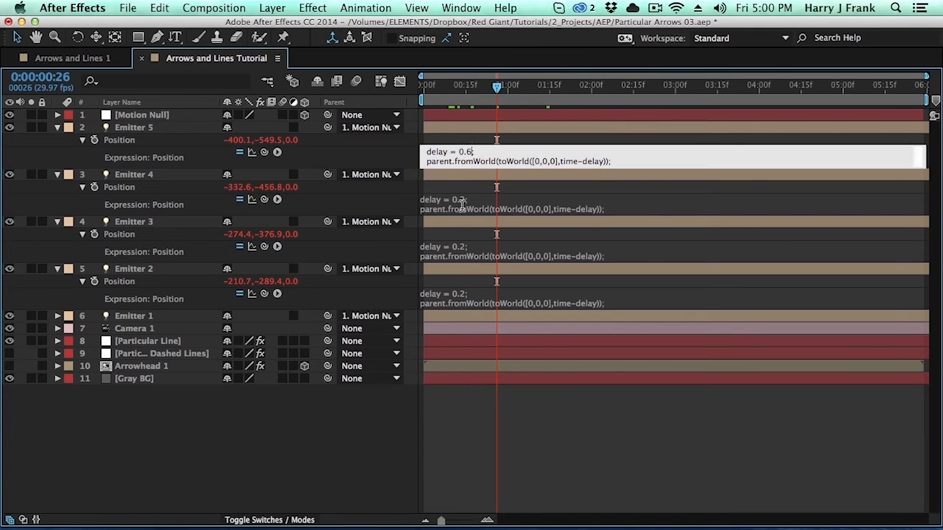
text(6)
click(462, 208)
click(467, 151)
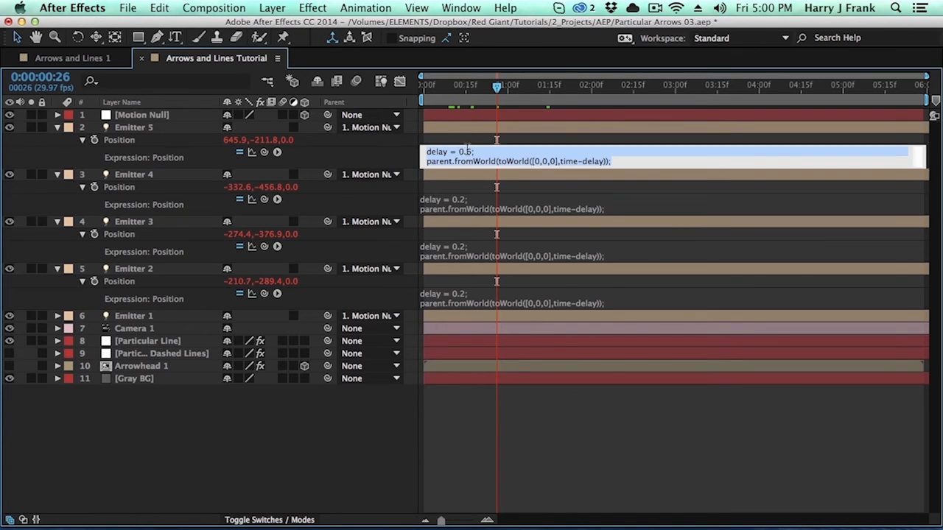
click(473, 207)
Set the delay to 0.3 in Emitter 3's Position expression and to 0.4 in Emitter 2's
click(470, 246)
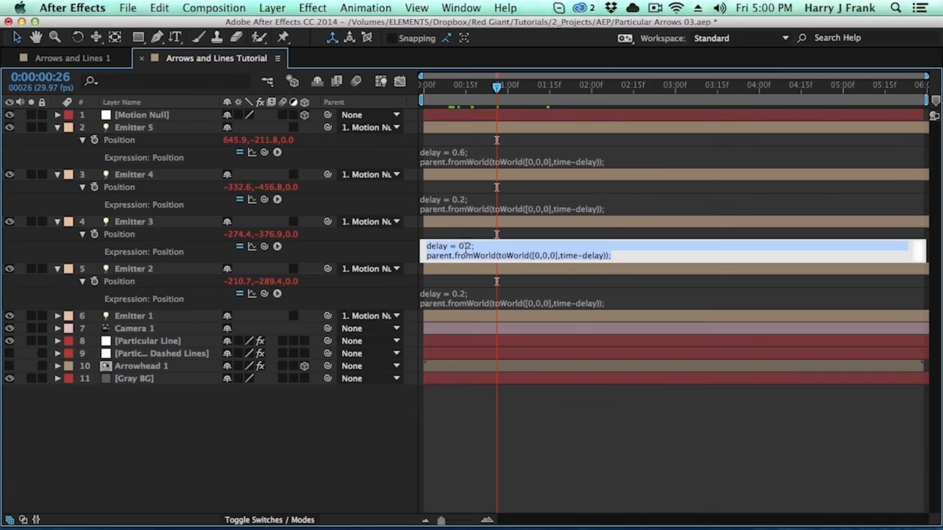
click(467, 247)
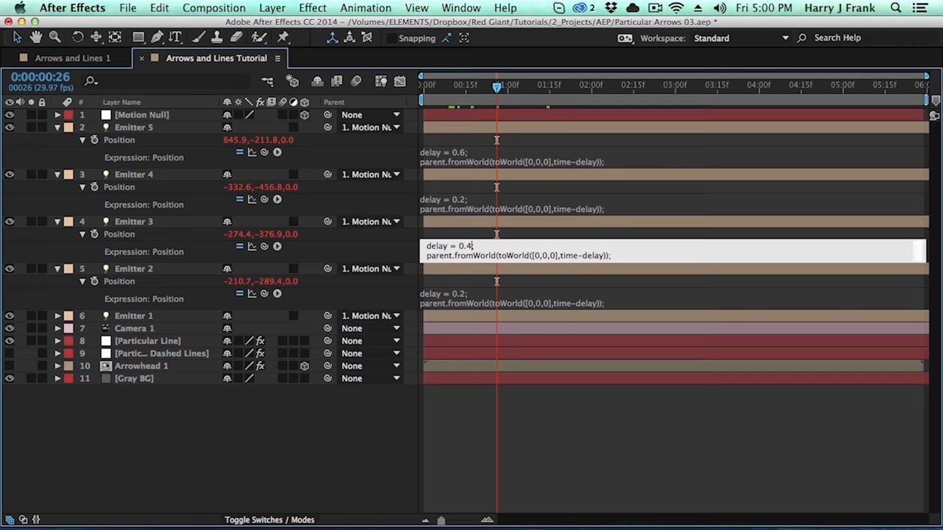
click(460, 294)
click(470, 294)
key(BackSpace)
text(4)
click(476, 441)
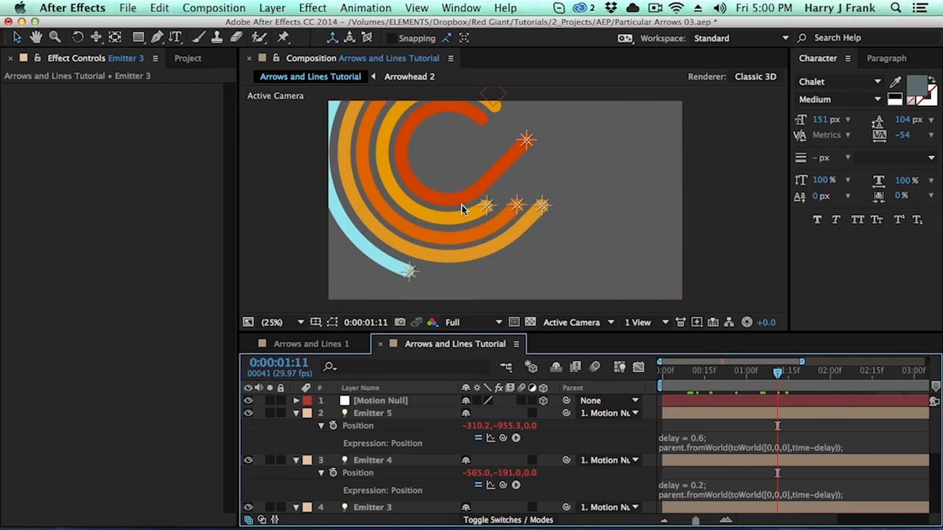
Collapse the revealed Position properties of Emitters 5, 4, 3 and 2 in the timeline
click(412, 413)
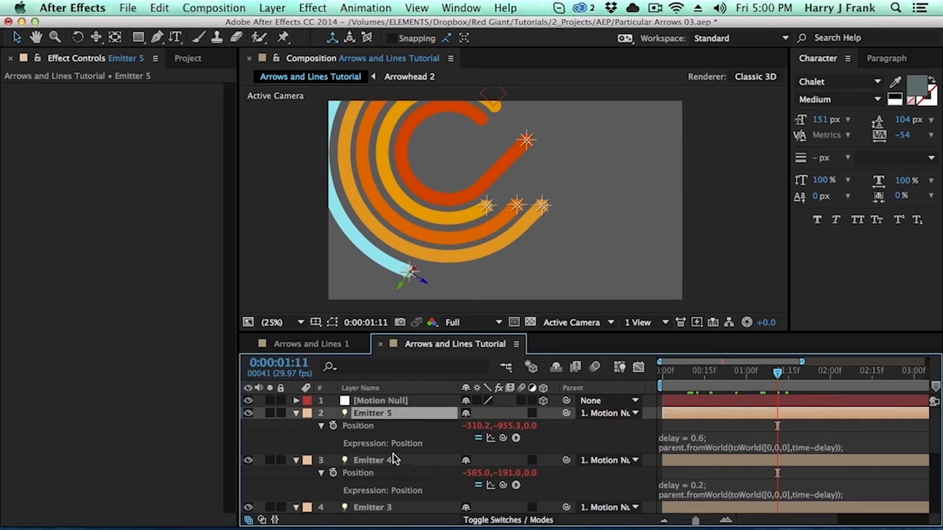
key(u)
click(389, 427)
key(u)
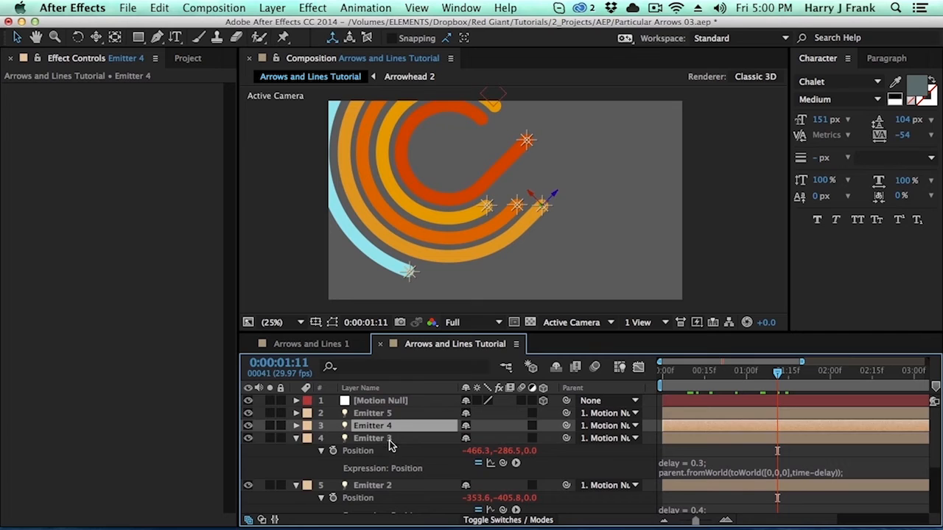
click(389, 439)
key(u)
click(398, 450)
key(u)
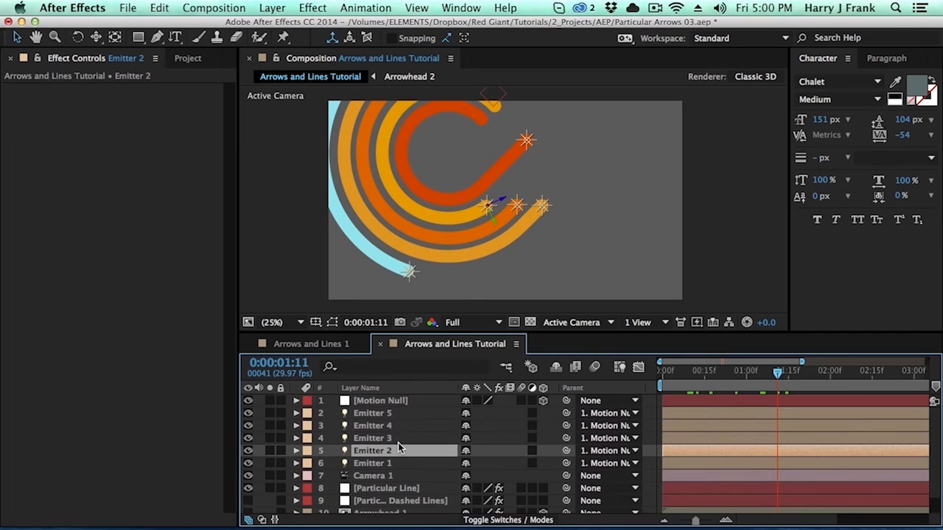
Select all five emitters together by their light markers in the composition view
click(395, 402)
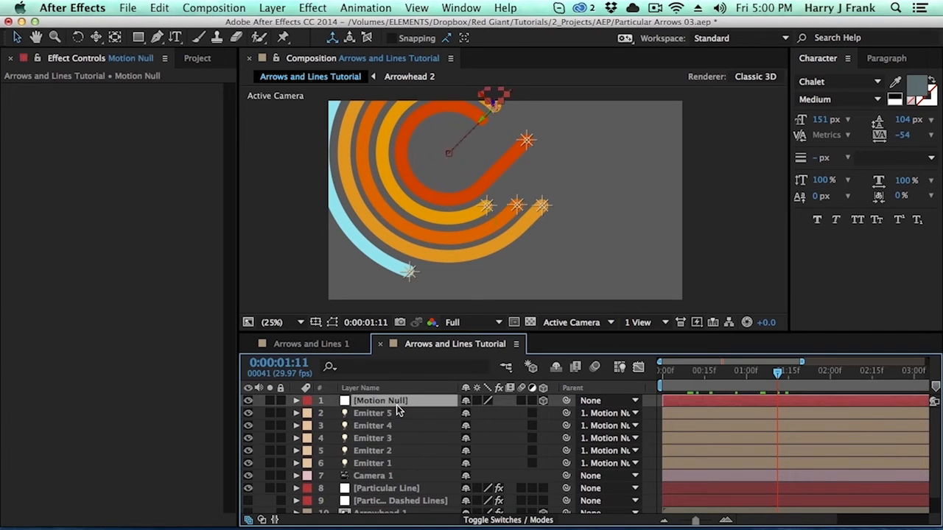
click(411, 274)
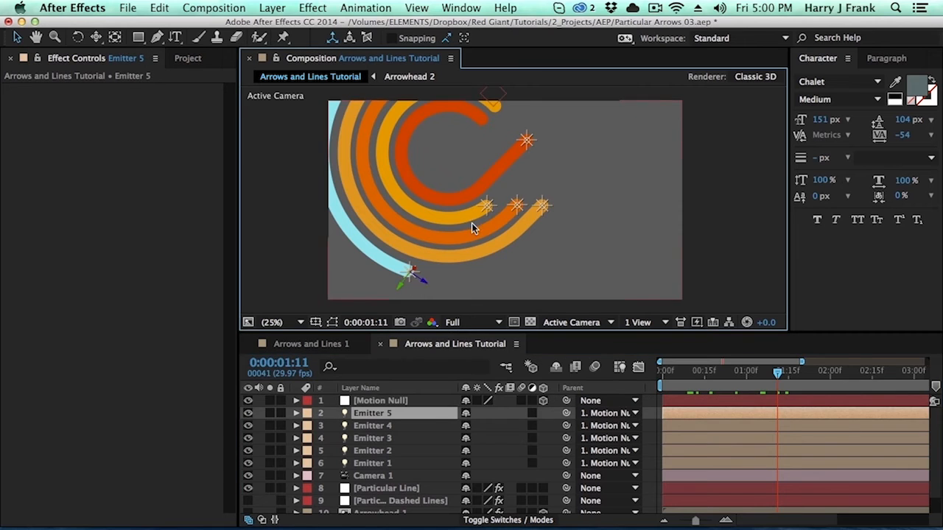
shift+click(499, 204)
shift+click(518, 206)
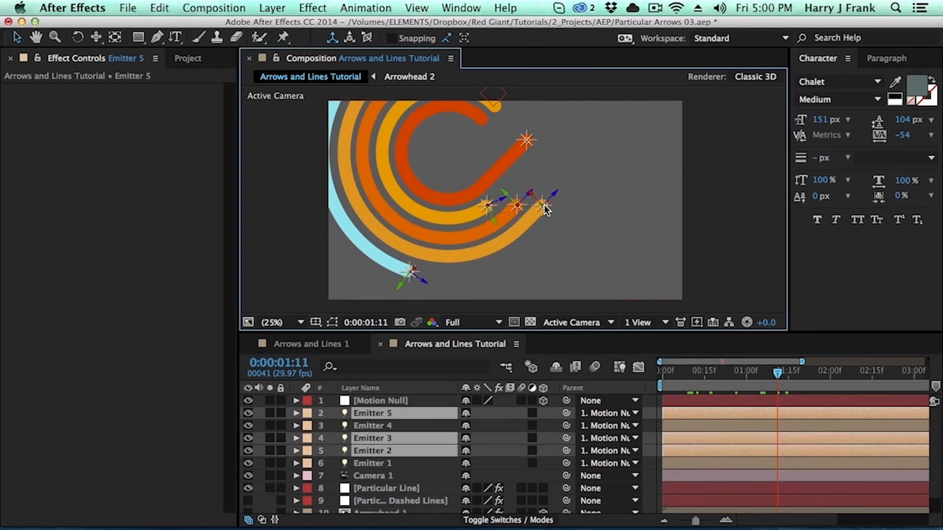
shift+click(542, 205)
shift+click(527, 142)
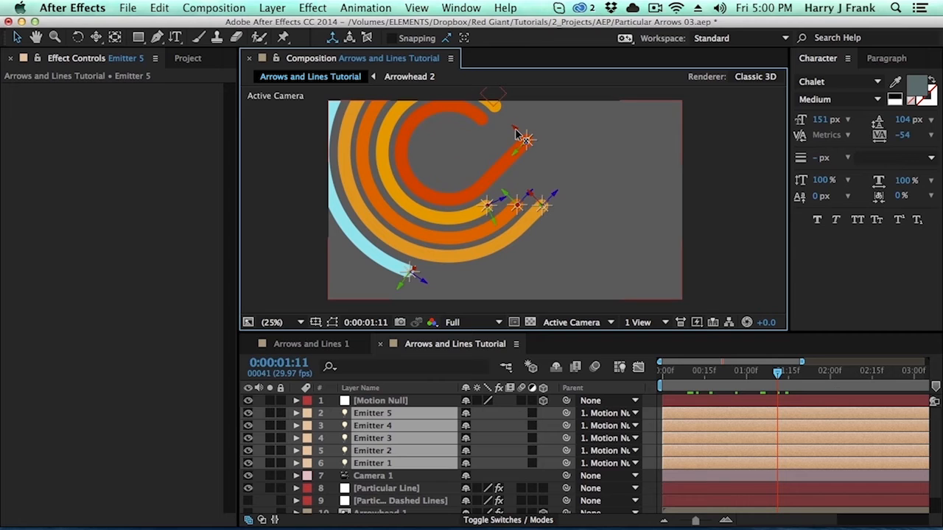
Try moving the five selected emitters together diagonally in the composition, and undo the move
drag(509, 125, 538, 151)
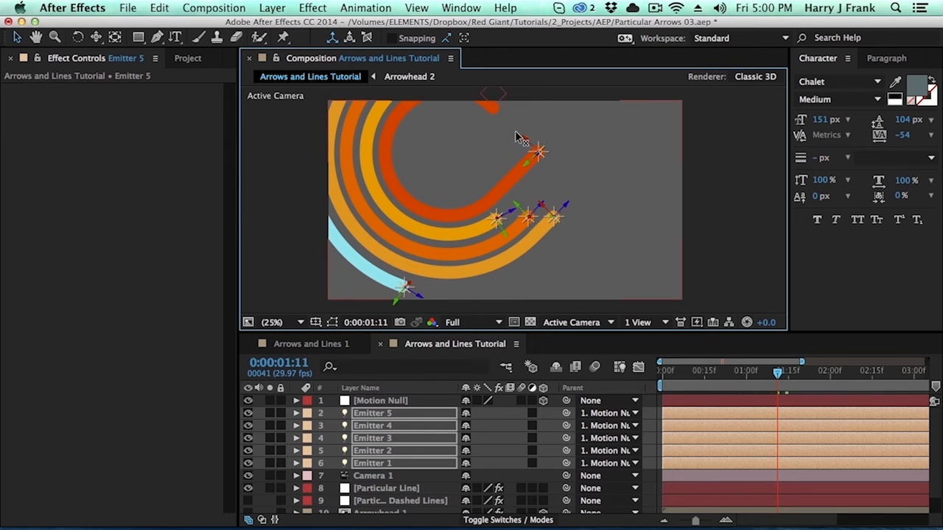
key(cmd+z)
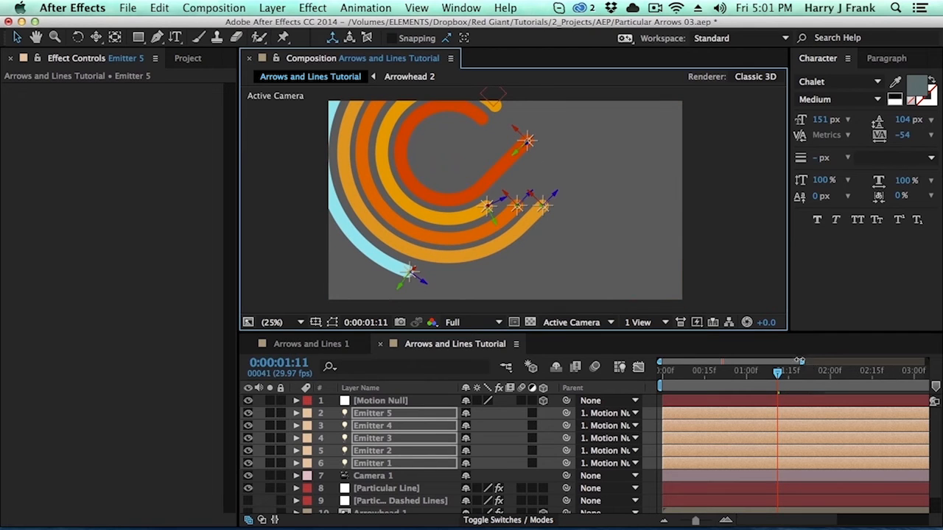
Move the Arrowhead 2 layer up the stack to sit directly below Camera 1
key(minus)
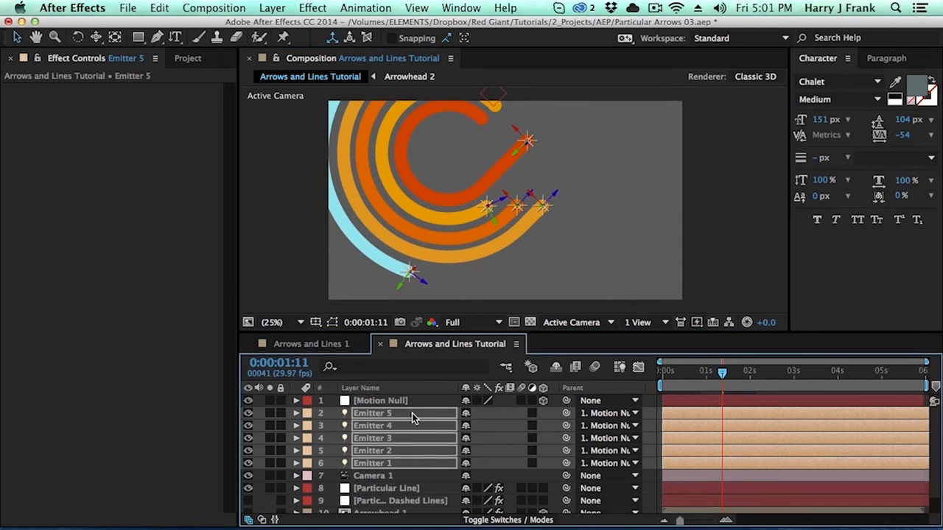
key(super+s)
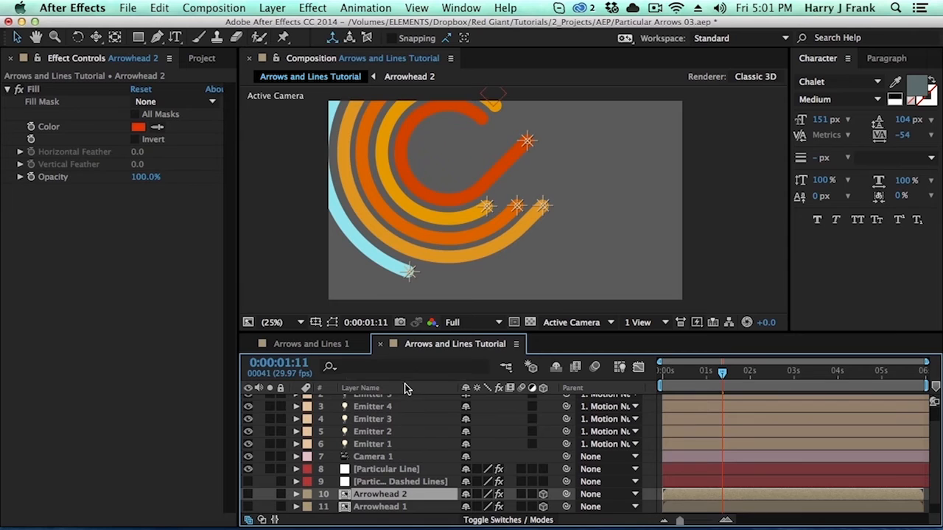
scroll(409, 507, down, 1)
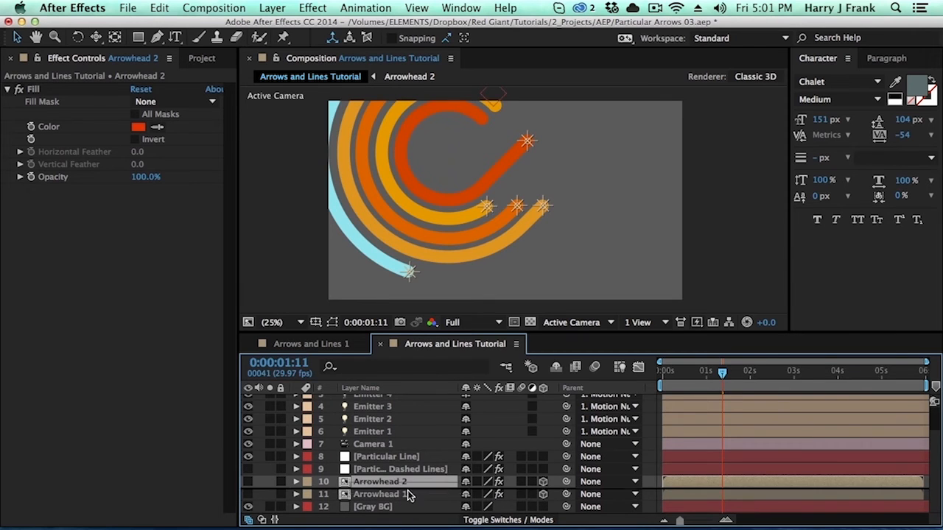
scroll(416, 413, up, 3)
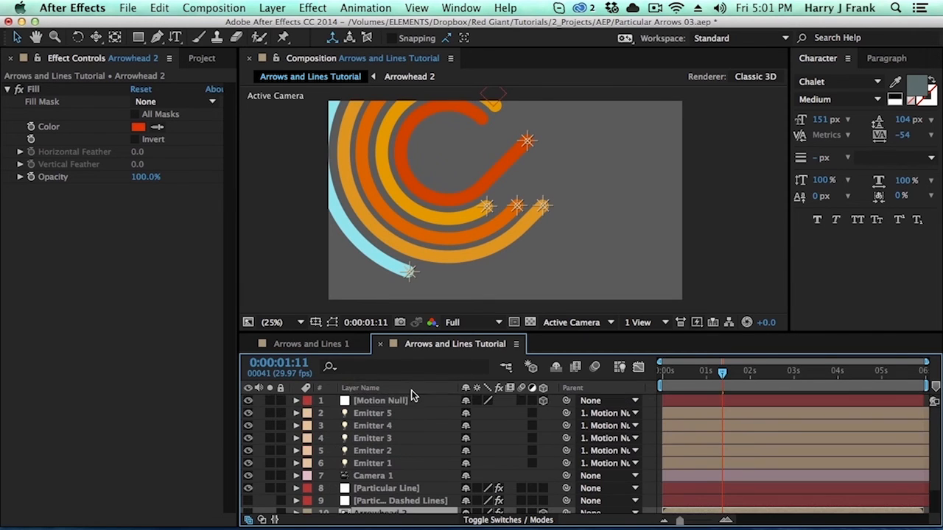
key(super+bracketright)
key(super+bracketright)
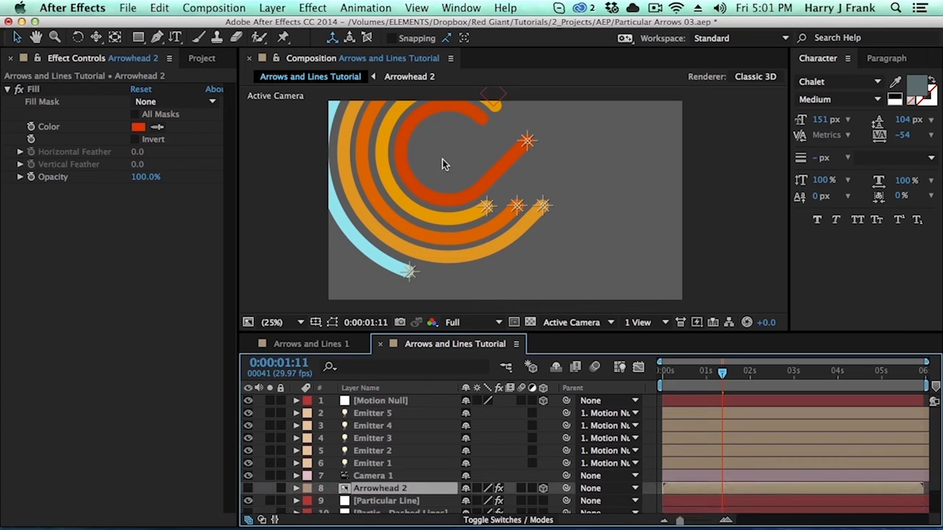
Rename that arrowhead layer as Arrowhead 1 and place it directly above Emitter 1
key(Return)
key(Right)
key(BackSpace)
key(Return)
drag(400, 492, 398, 460)
Parent the Arrowhead 1 layer to Emitter 1 at 0:00:01:21
shift+click(386, 481)
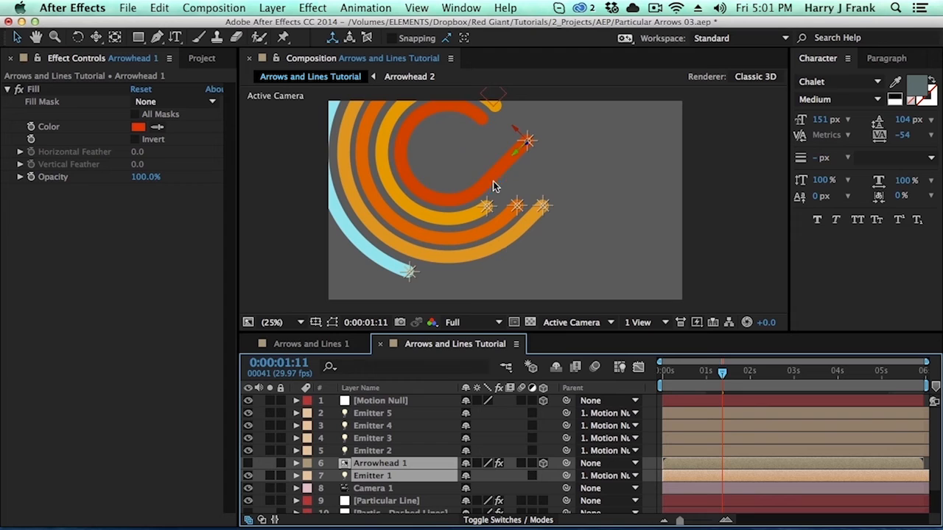
drag(693, 377, 736, 379)
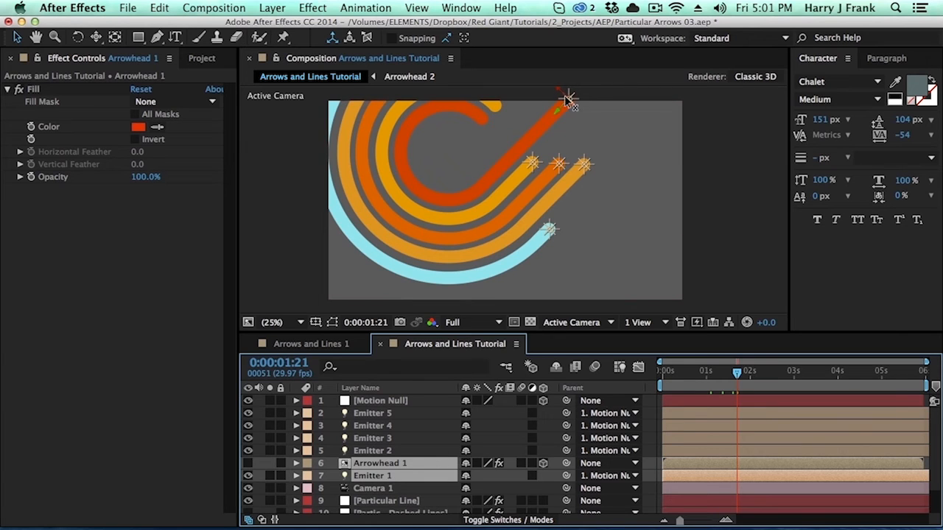
drag(566, 462, 380, 480)
Check Emitter 1's Auto-Orientation setting and keep it at Orient Along Path
click(388, 475)
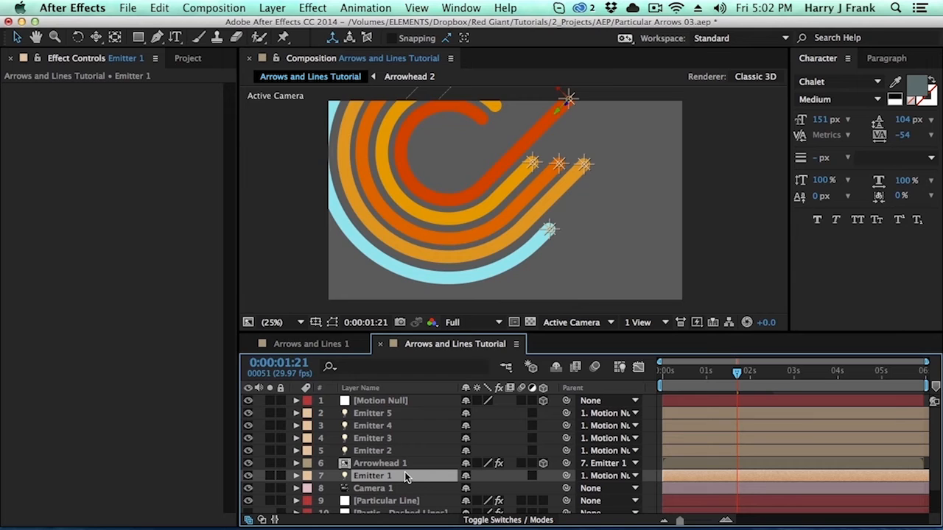
key(super+alt+o)
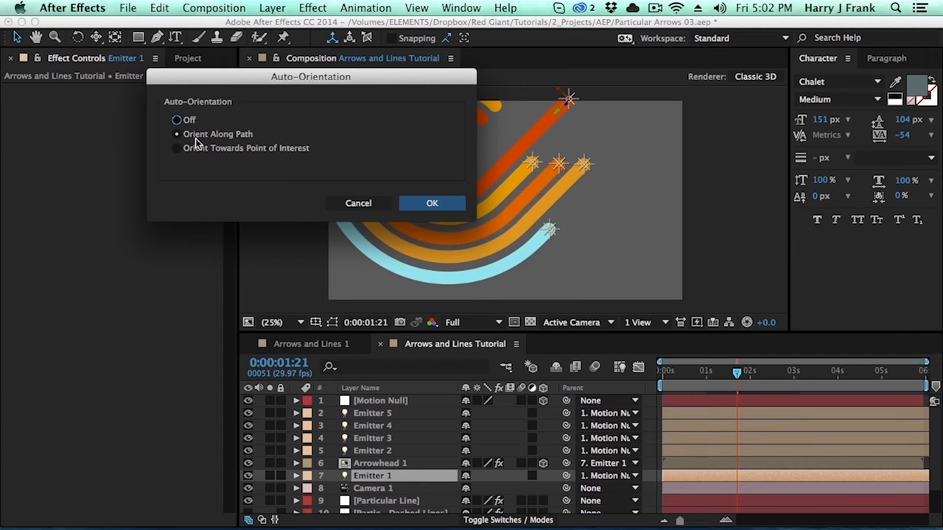
click(434, 206)
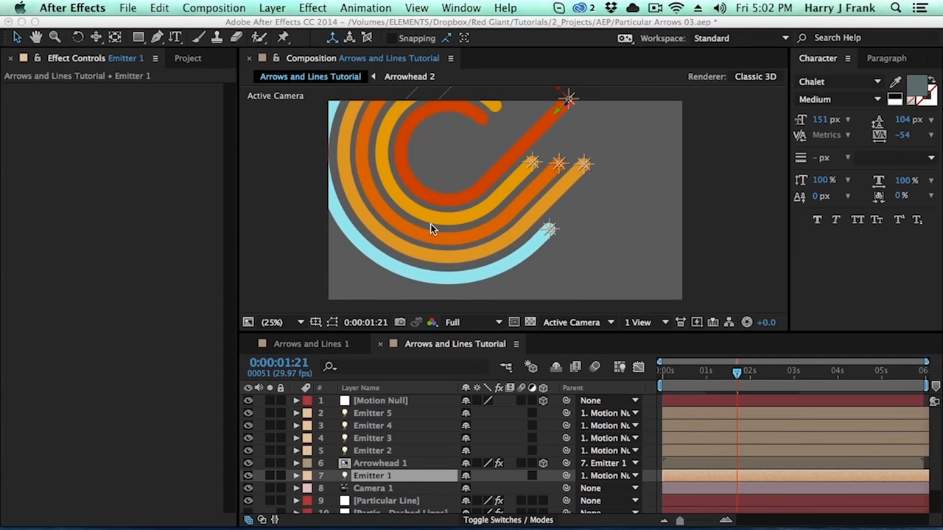
Parent Arrowhead 1 to Emitter 1 again at 0:00:01:05, snapping it onto the emitter's position
click(696, 374)
drag(699, 379, 713, 376)
click(404, 464)
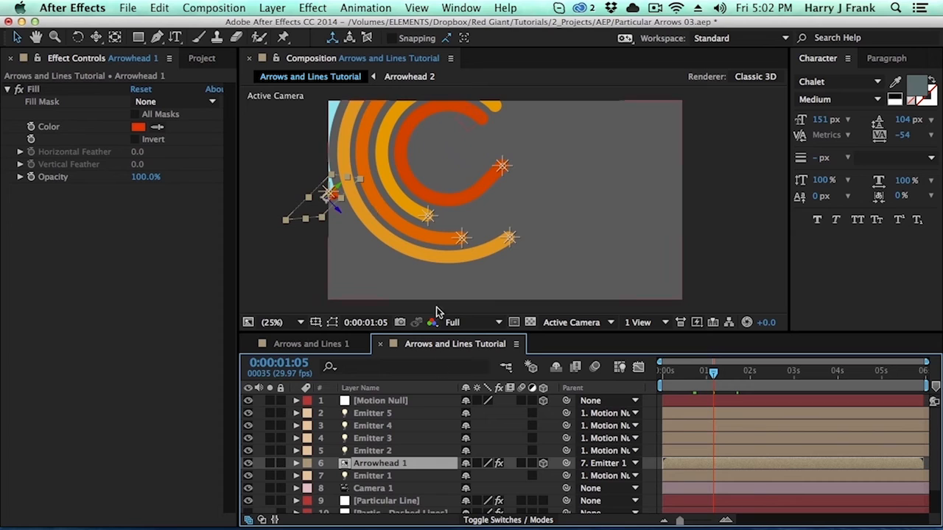
drag(567, 465, 431, 477)
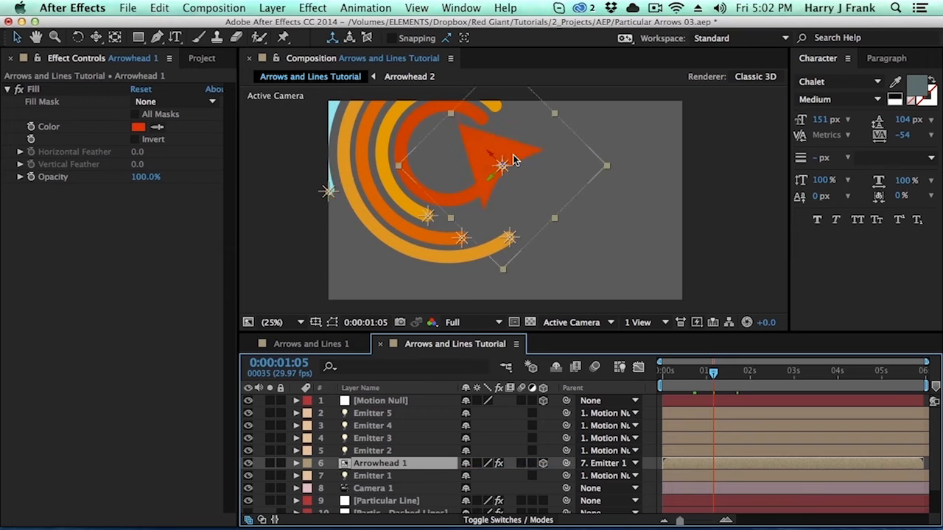
Set Arrowhead 1's scale to 35% at 0:00:01:17, after trying 30%
drag(714, 381, 731, 385)
key(s)
click(487, 476)
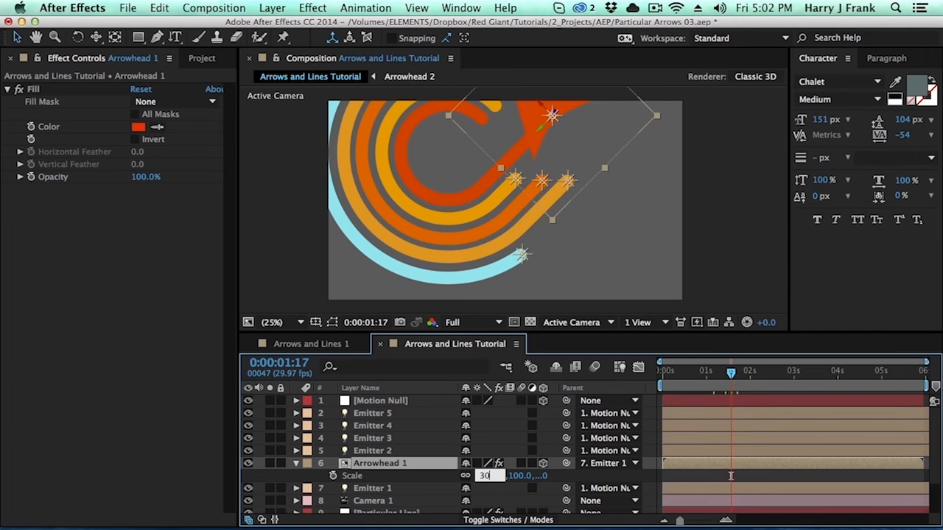
text(30)
key(Return)
click(487, 476)
text(35)
key(Return)
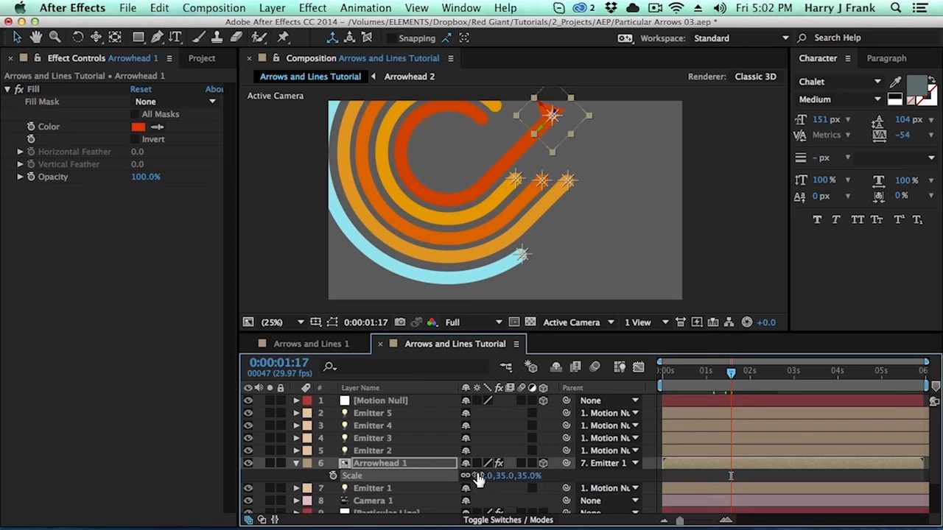
Rotate Arrowhead 1 freehand at 0:00:01:07 to an orientation of about 270°, 6.6°, 90°, pointing along the red line
drag(674, 370, 718, 376)
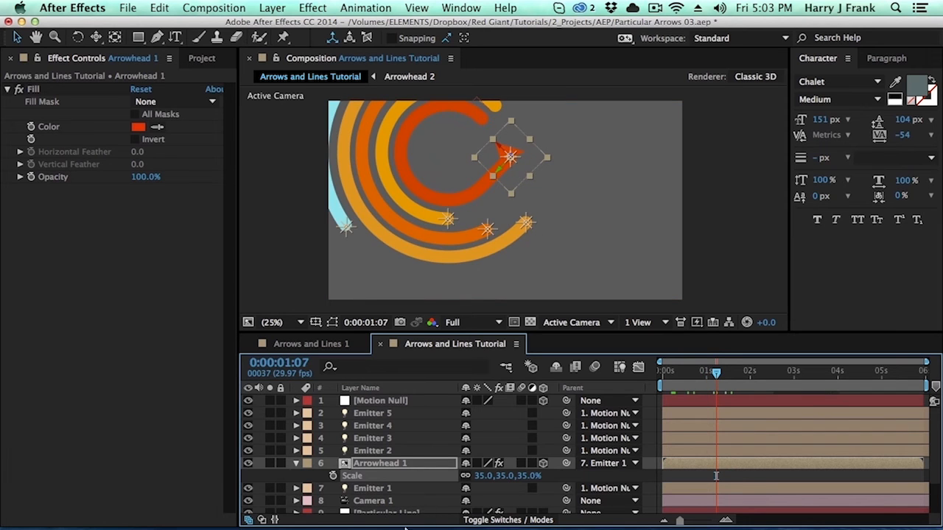
key(r)
scroll(509, 468, down, 1)
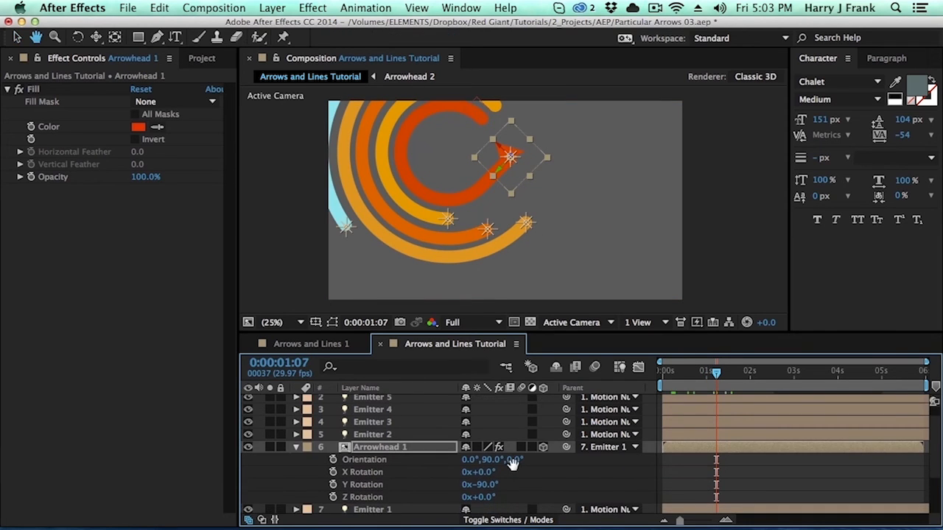
key(w)
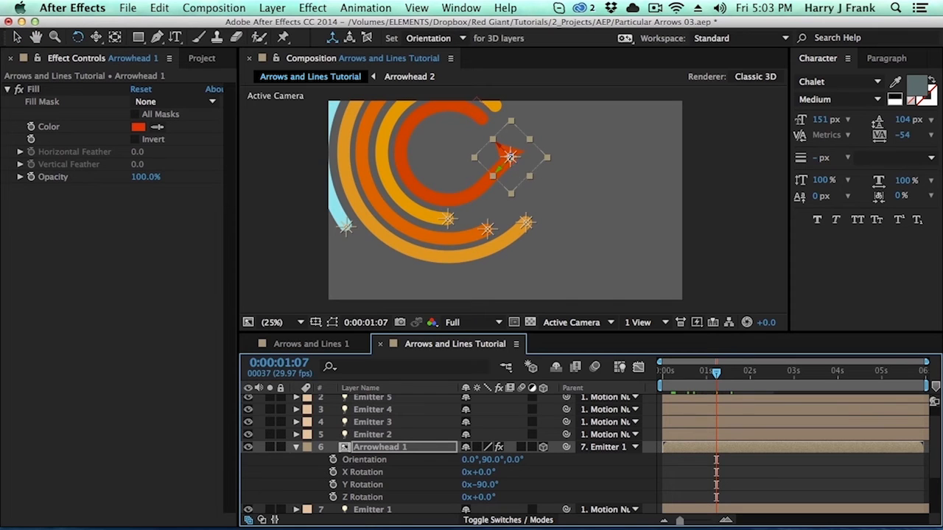
mouse_move(509, 156)
mouse_down()
mouse_move(519, 148)
mouse_move(507, 158)
mouse_move(496, 150)
mouse_up()
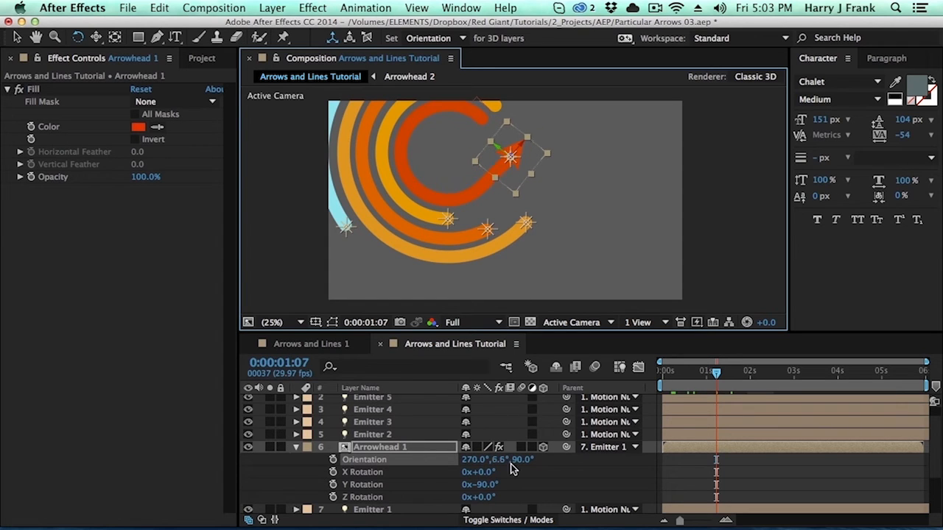
click(427, 39)
click(431, 6)
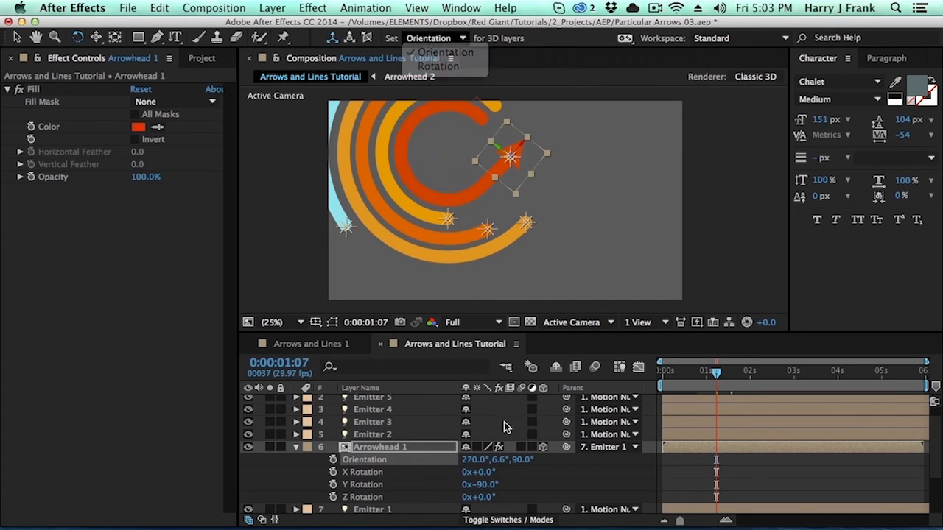
Set Arrowhead 1's Y orientation to 0° and scrub the timeline to 0:00:01:16 to check its direction
click(497, 460)
text(0)
key(Return)
drag(684, 380, 723, 377)
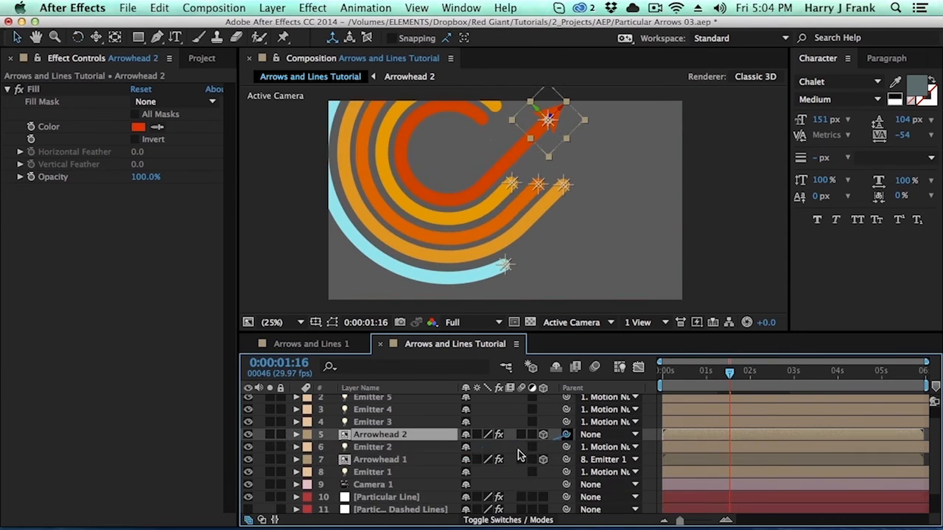
Parent Arrowhead 2 to Emitter 2 and set its auto-orientation to Orient Along Path
drag(566, 434, 454, 452)
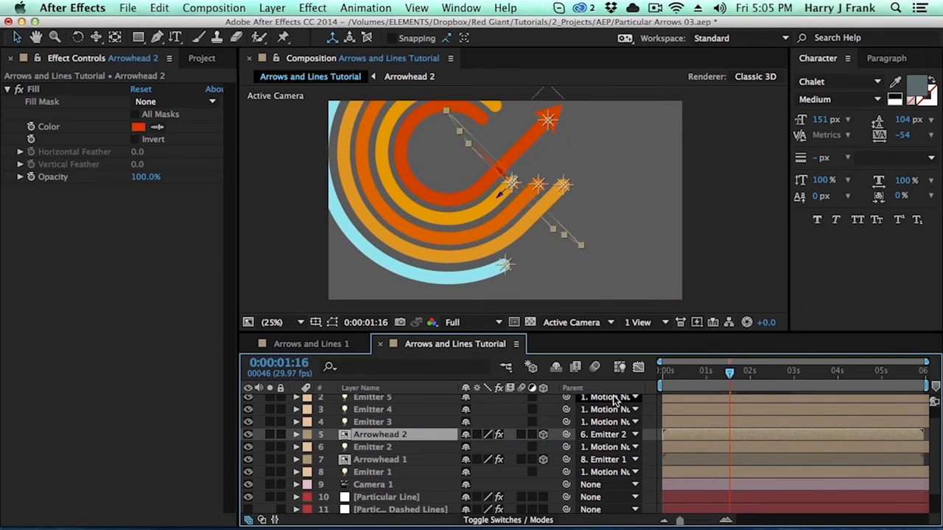
drag(729, 374, 746, 391)
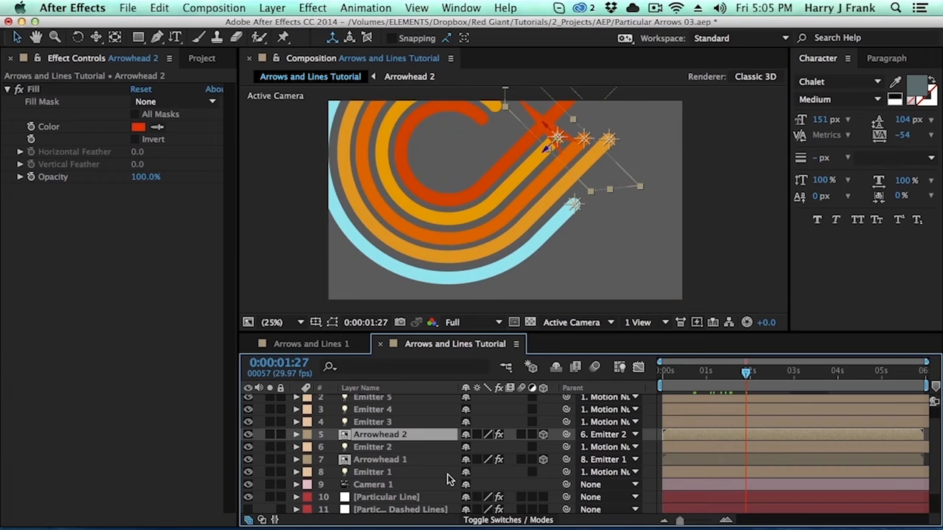
key(super+alt+o)
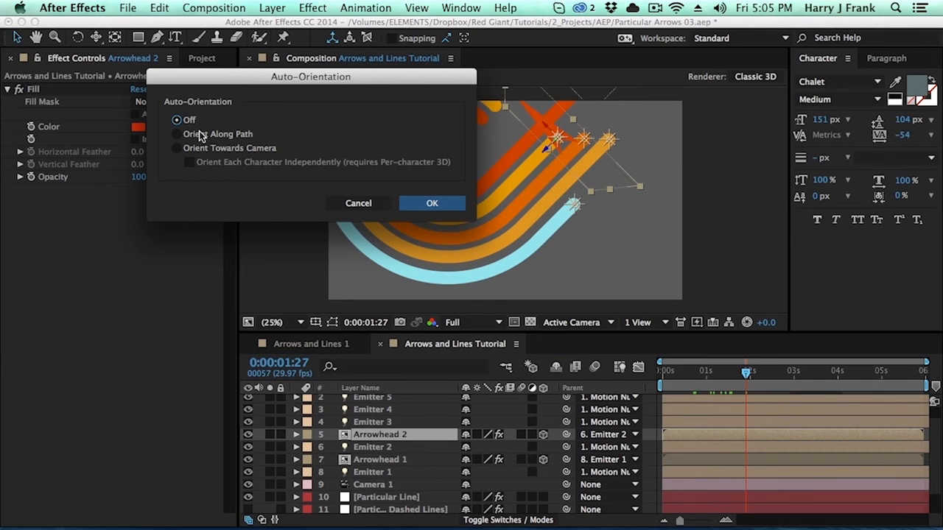
click(177, 136)
key(Return)
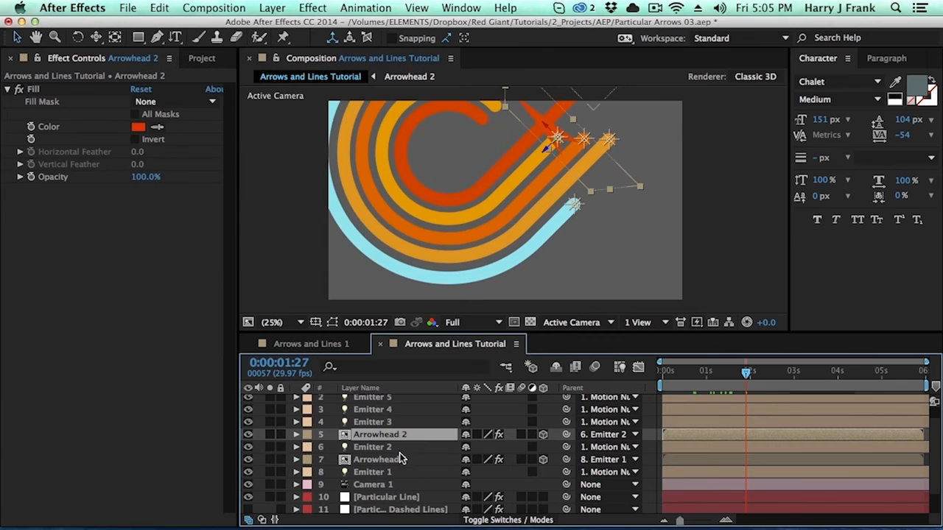
Check Emitter 2's Auto-Orientation setting and keep it at Orient Along Path
click(401, 451)
key(super+alt+o)
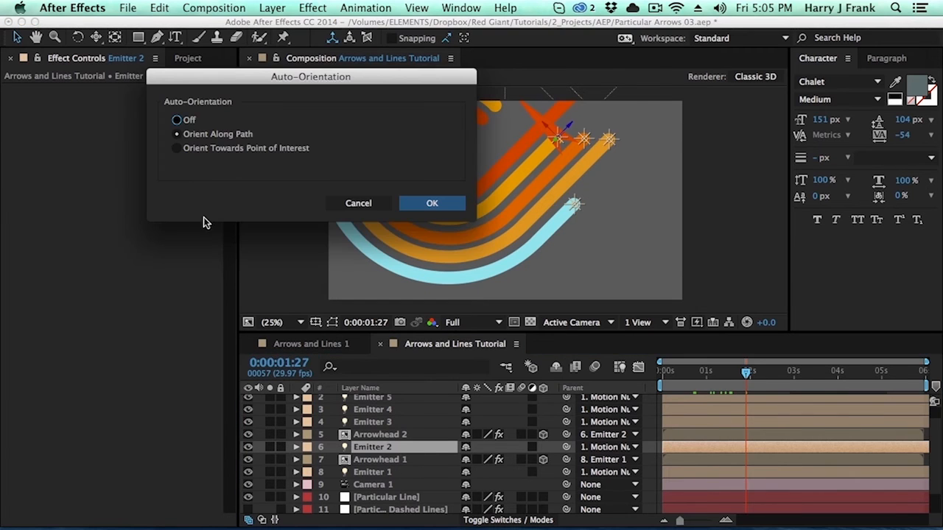
key(Return)
Rotate Arrowhead 2 freehand at 0:00:01:27 to an orientation of about 270°, 2.3°, 90°
click(410, 436)
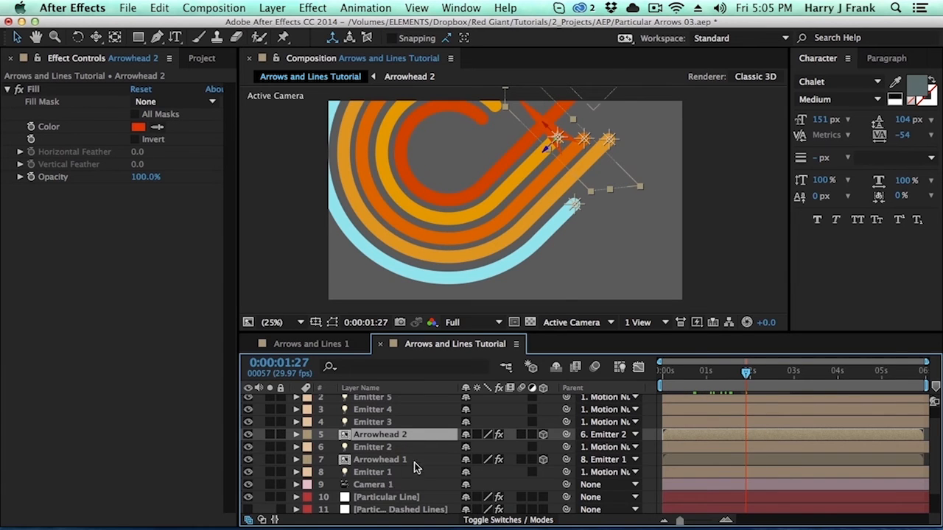
key(r)
key(w)
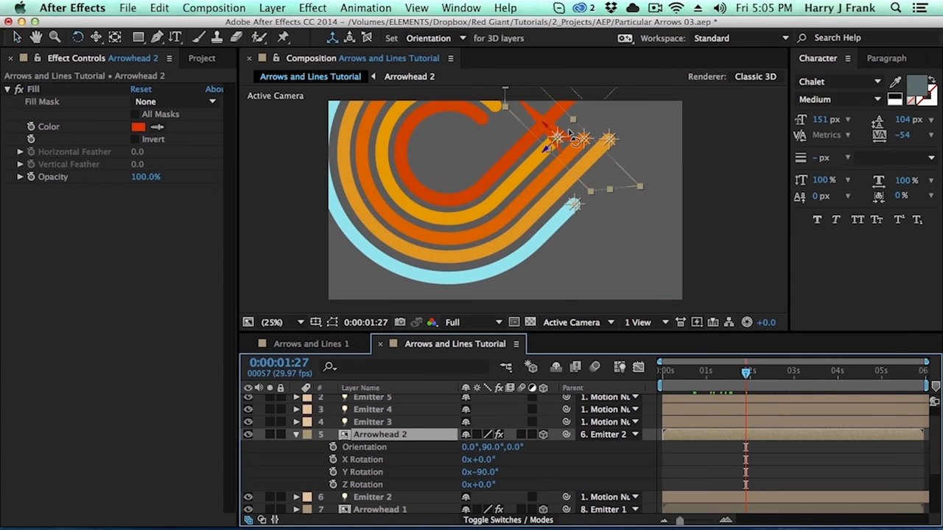
mouse_move(545, 151)
mouse_down()
mouse_move(560, 144)
mouse_move(545, 150)
mouse_up()
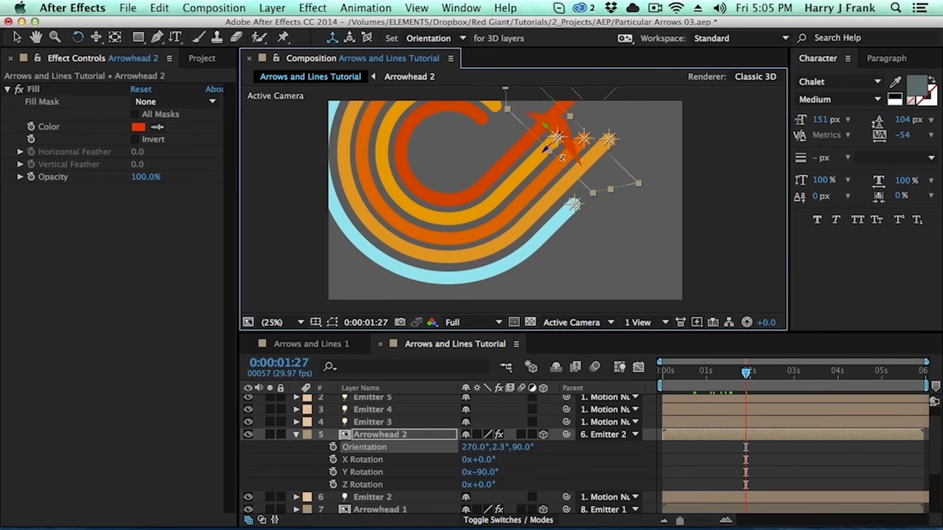
Set Arrowhead 2's Y orientation to 0° and rotate it to an orientation of 0°, 0°, 90°, flat to the camera
click(501, 447)
text(0)
key(Return)
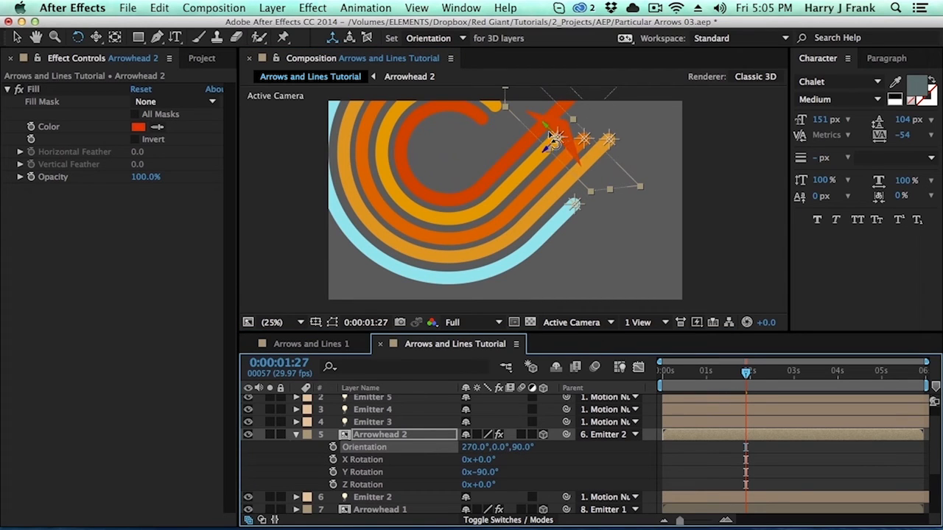
drag(546, 127, 566, 119)
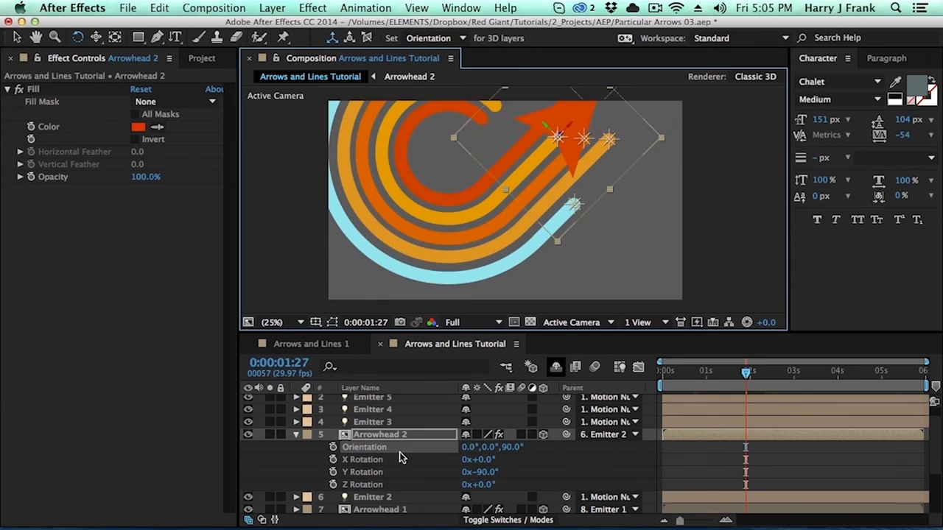
Set Arrowhead 2's scale to 35% and scrub back to 0:00:01:07 to check it on its line
key(s)
click(486, 447)
text(35)
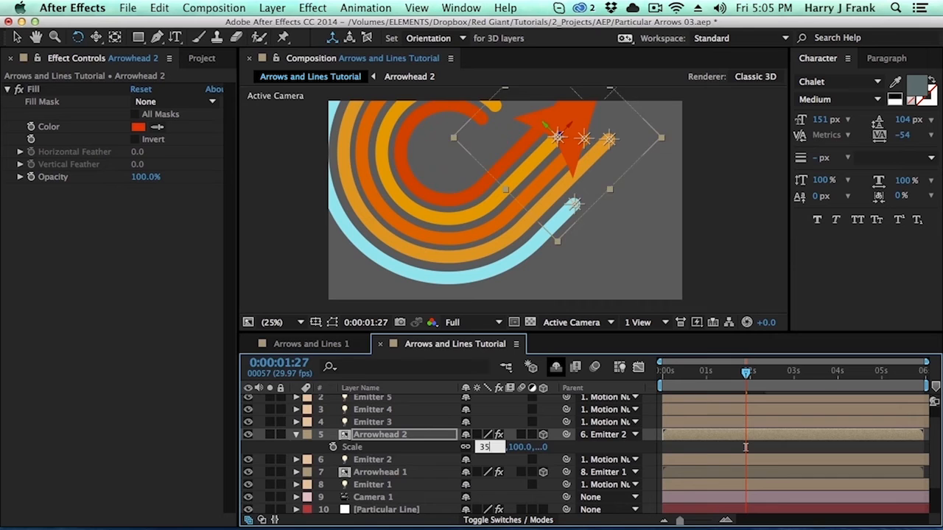
key(Return)
drag(698, 373, 715, 381)
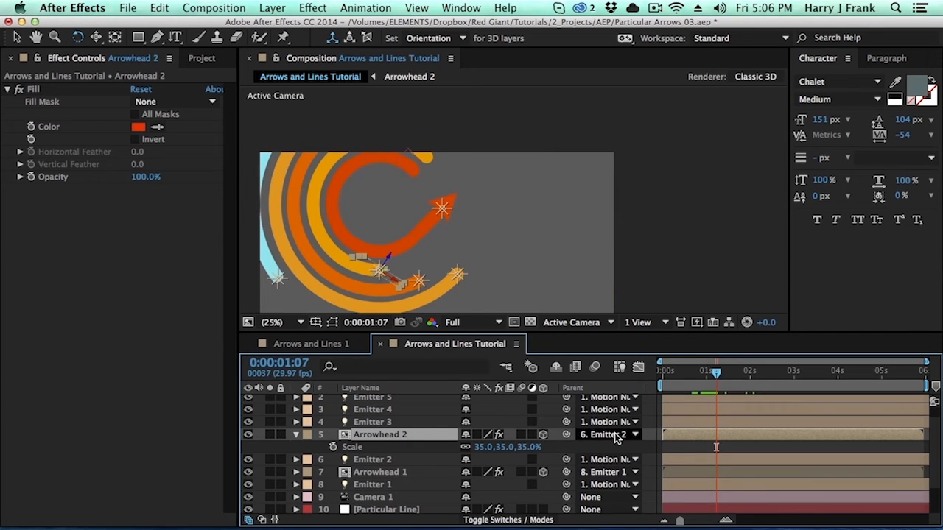
Check Emitter 2's parent layer and leave it set to Motion Null
click(427, 472)
click(424, 460)
click(612, 459)
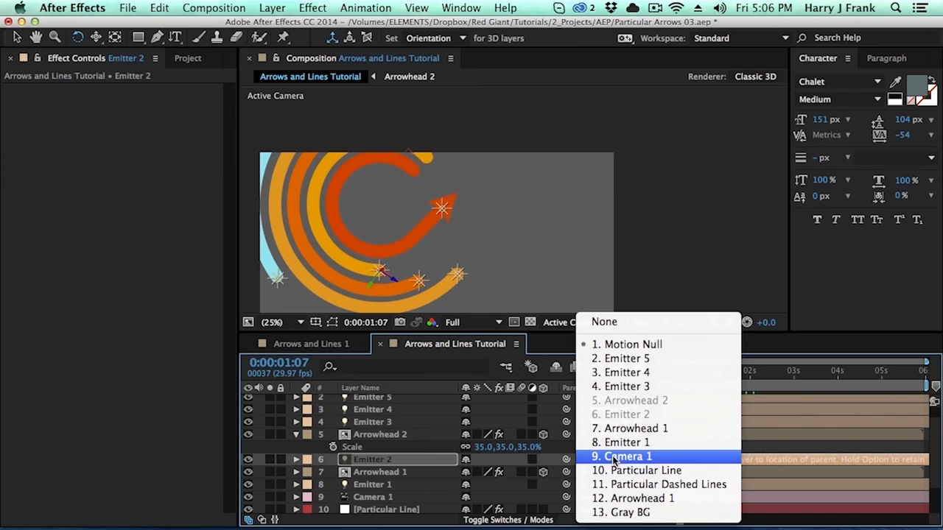
click(561, 490)
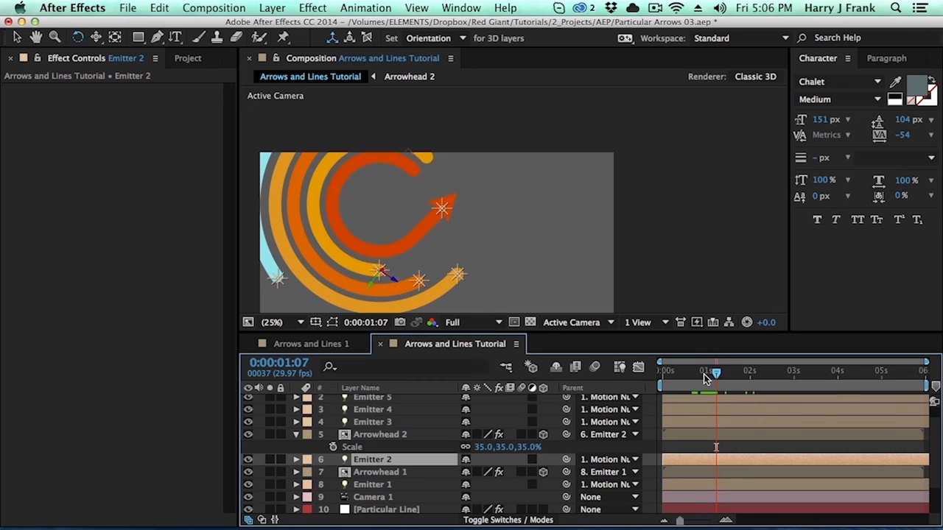
Unparent Arrowhead 2 by setting its parent to None
click(398, 436)
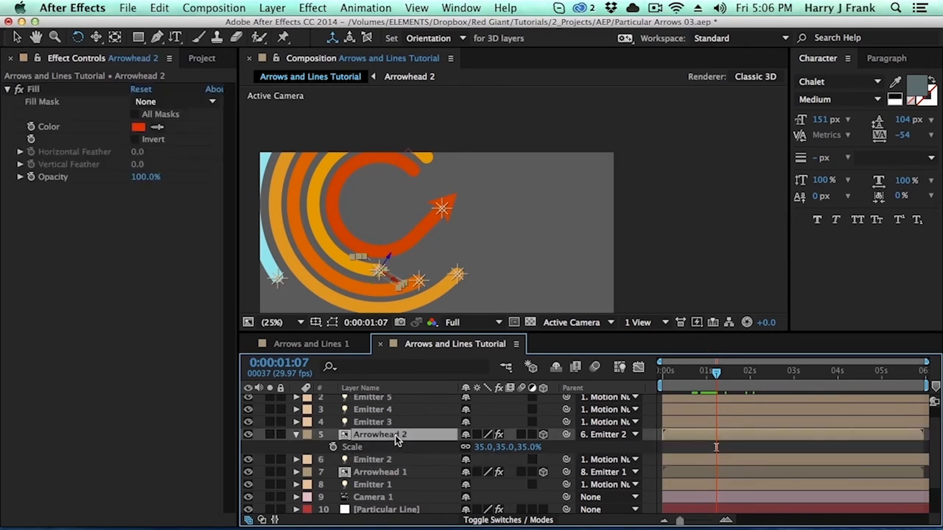
click(608, 434)
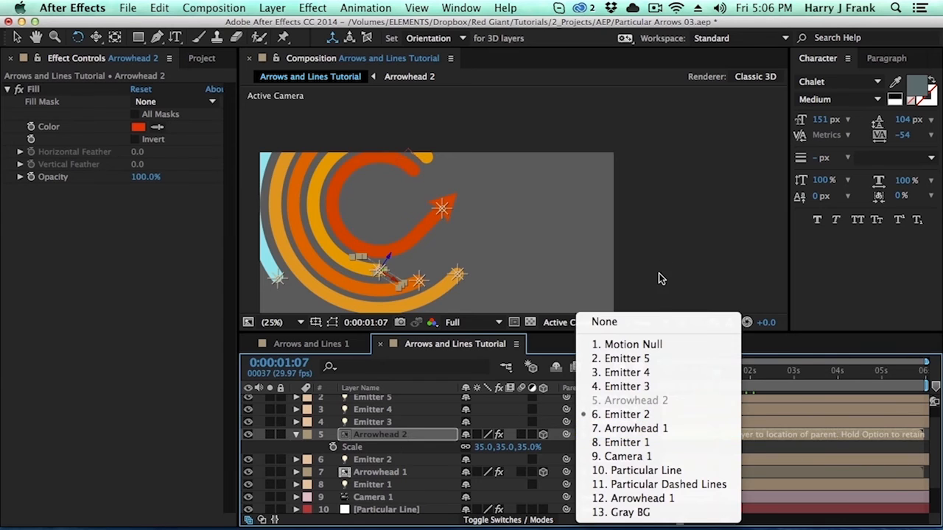
click(641, 324)
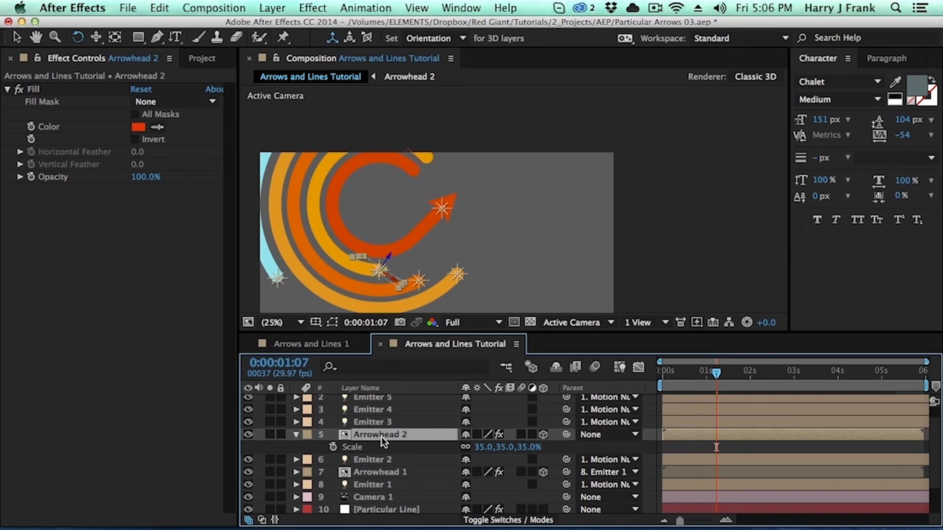
Link Arrowhead 2's Position to Emitter 2's Position with the expression thisComp.layer("Emitter 2").transform.position
key(p)
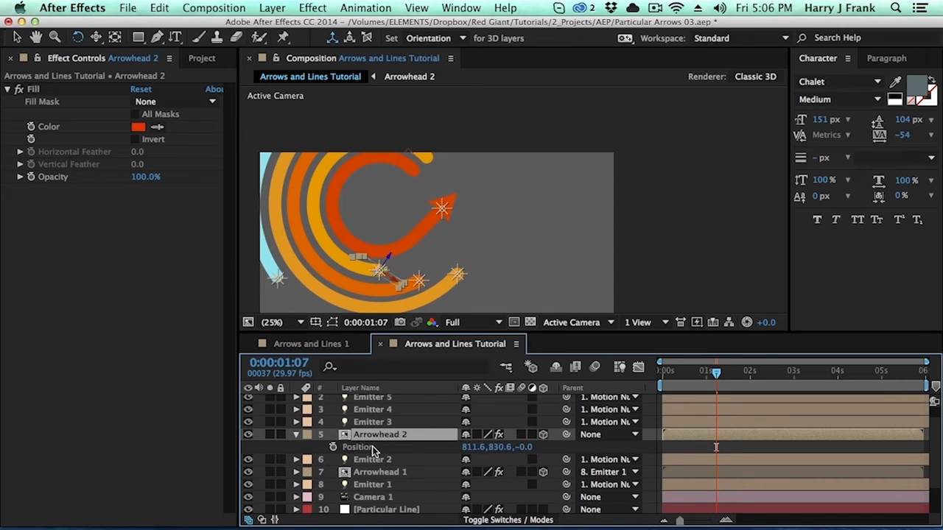
drag(524, 198, 592, 120)
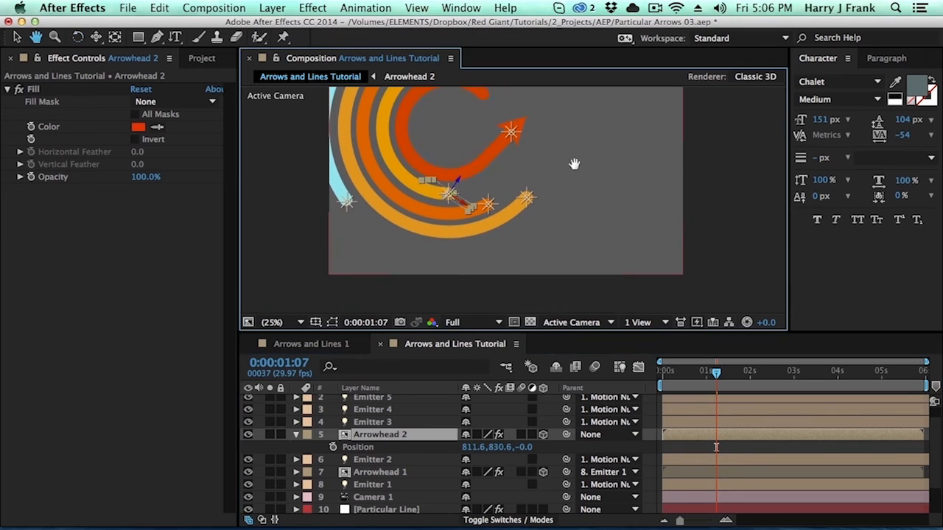
click(361, 451)
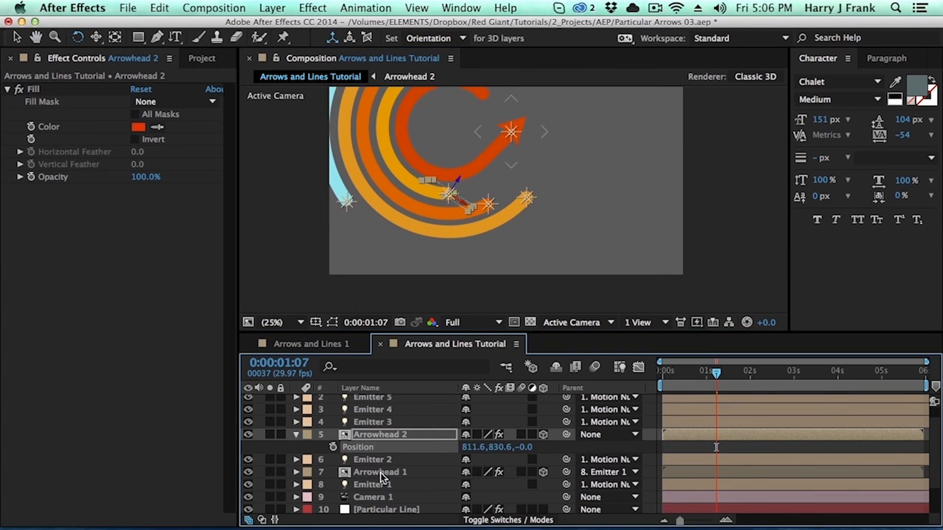
click(385, 459)
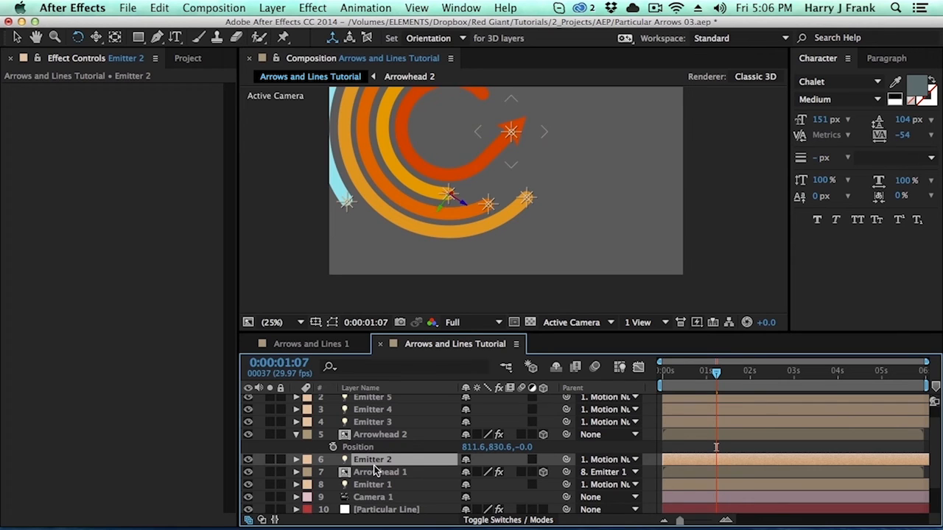
key(p)
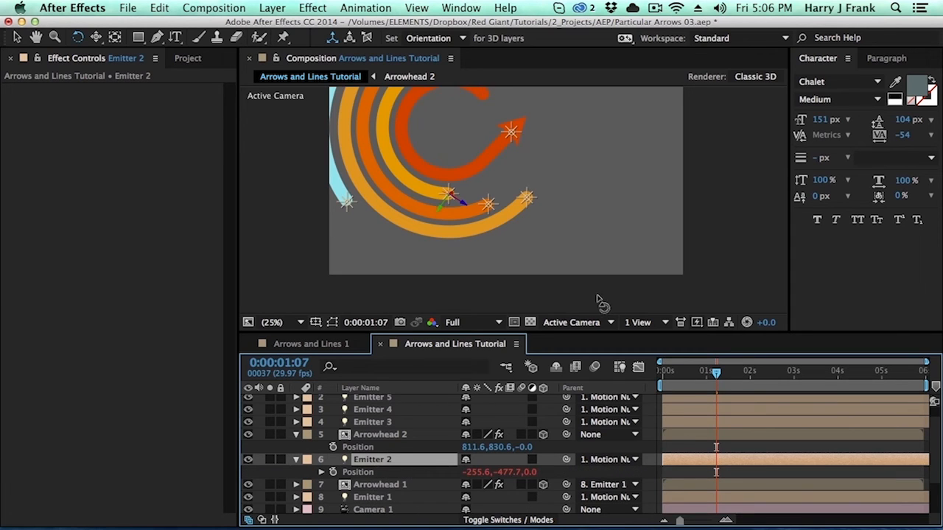
click(374, 436)
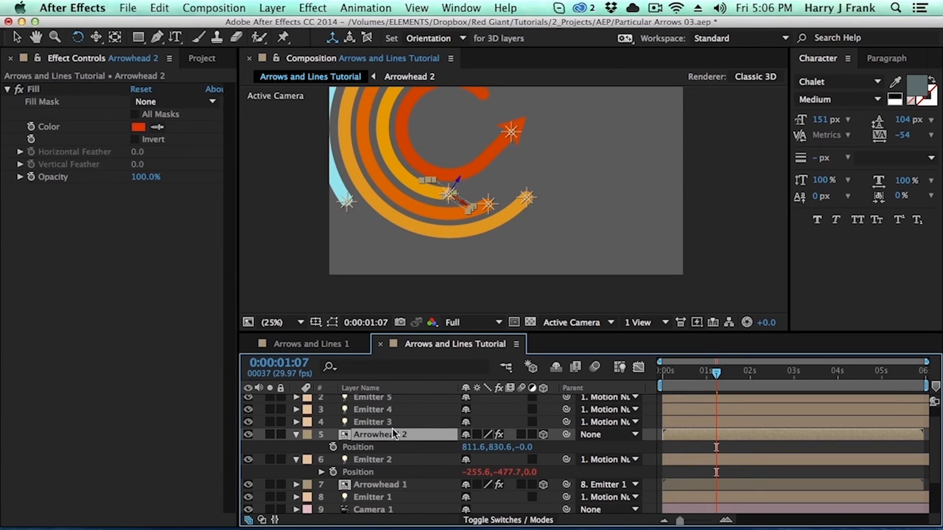
alt+click(333, 447)
drag(490, 459, 384, 489)
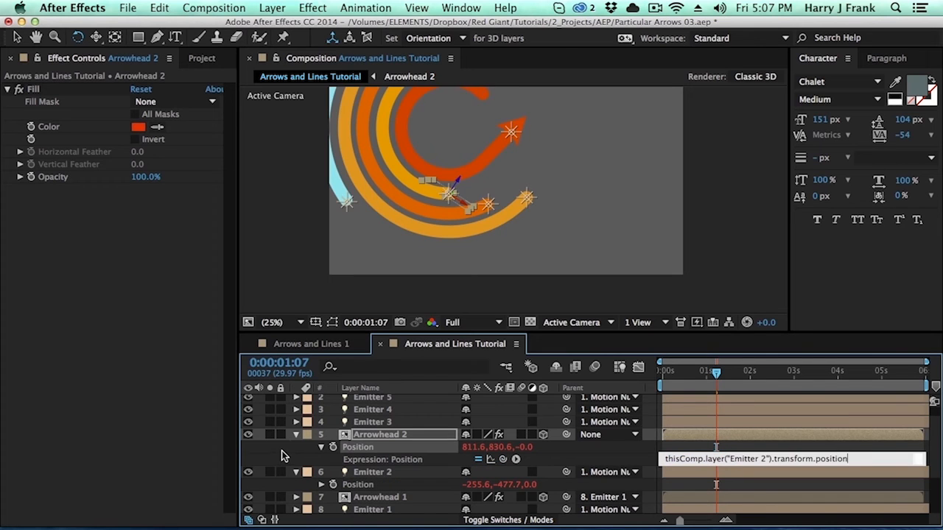
click(283, 456)
Scrub to 0:00:01:12 to check Arrowhead 2 against its line, and inspect Emitter 2's parenting
drag(720, 374, 725, 378)
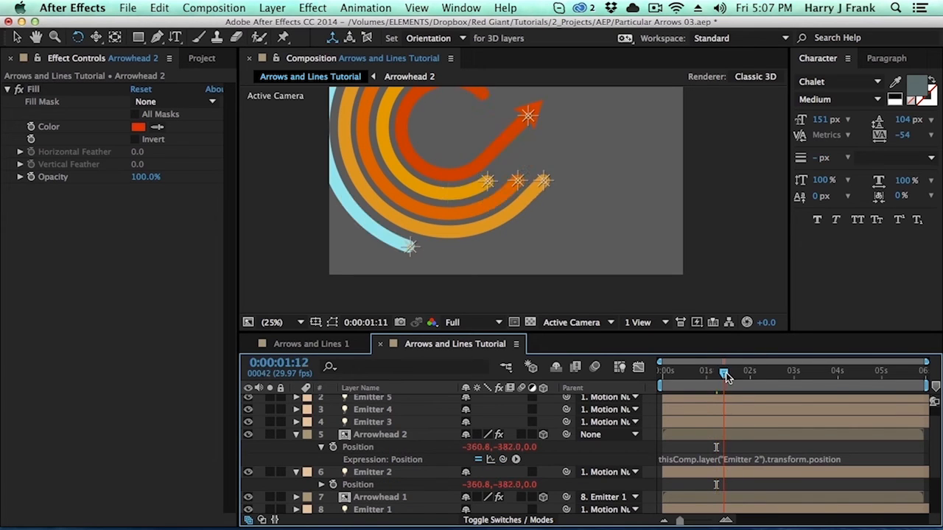
click(378, 475)
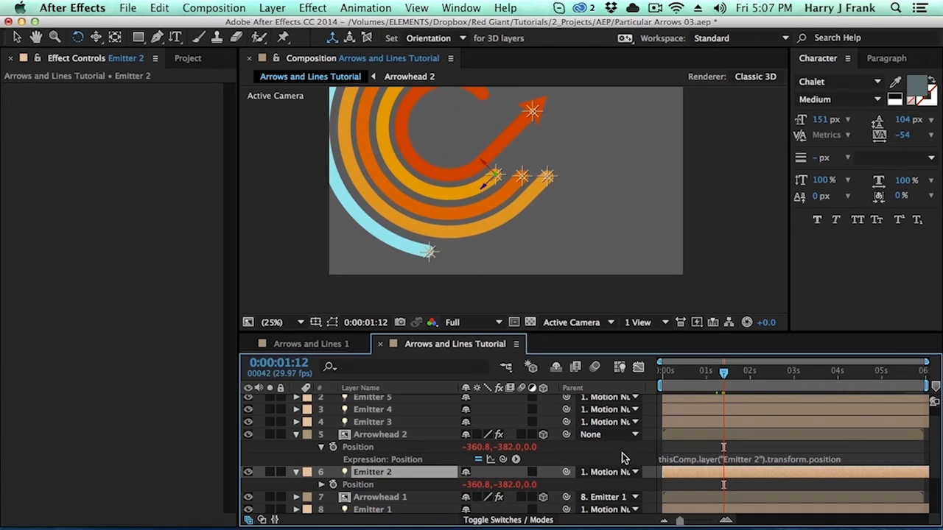
click(635, 473)
click(462, 455)
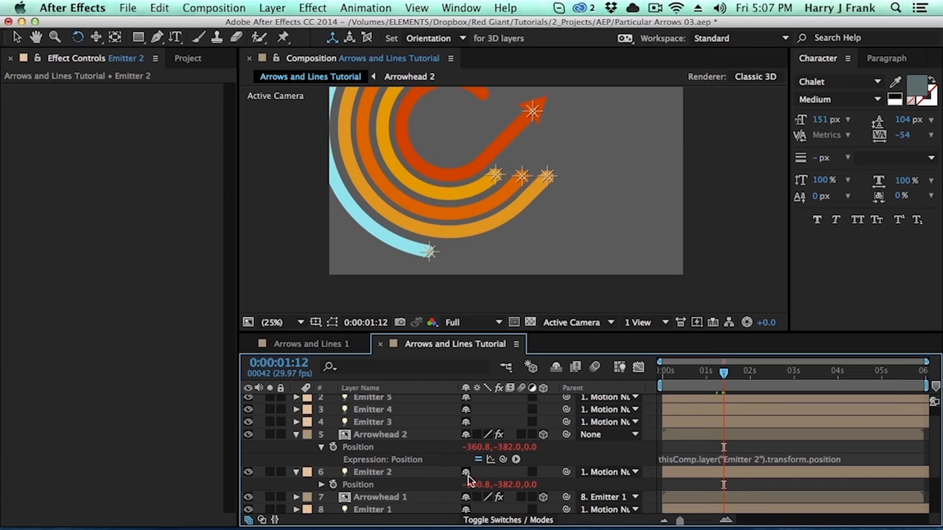
Change Arrowhead 2's Position expression to thisComp.layer("Emitter 2").toWorld([0,0,0]) for world-space coordinates
click(742, 476)
click(758, 459)
drag(775, 458, 847, 458)
text(toWorld([0,0,0)
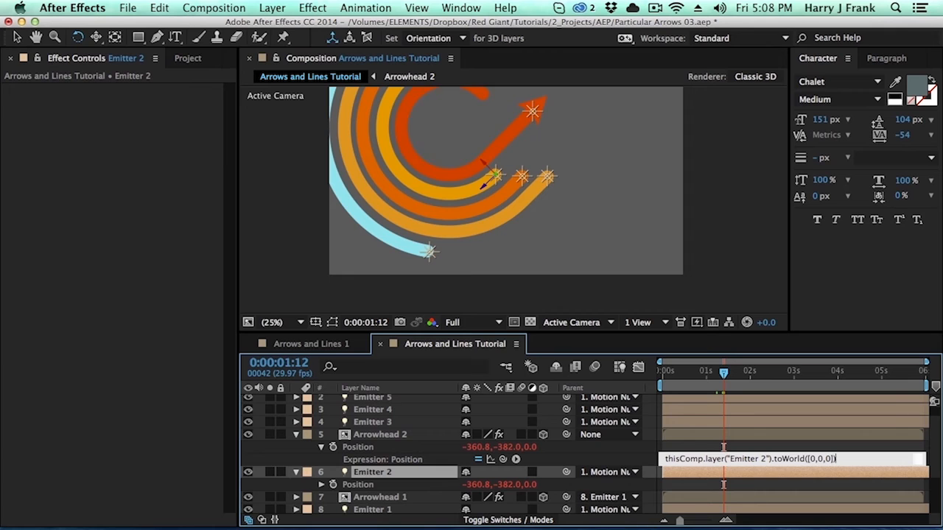
click(608, 447)
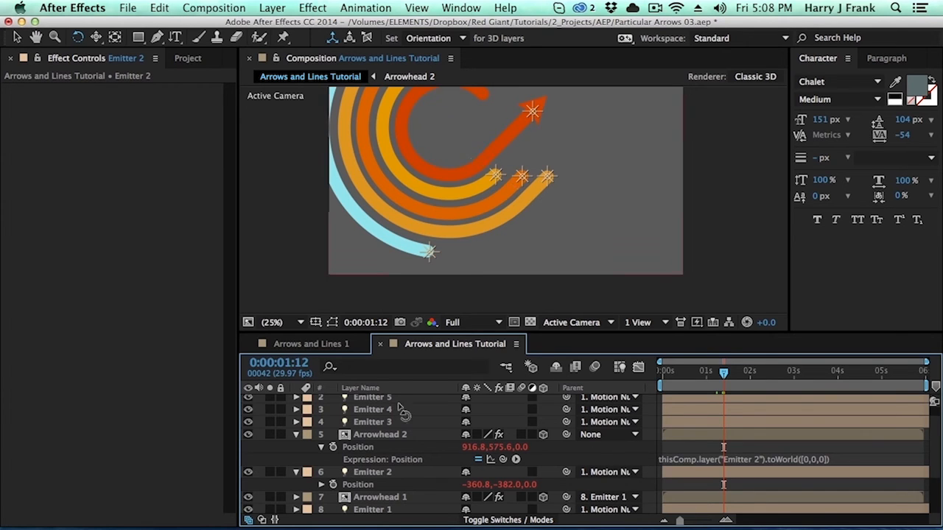
Set Arrowhead 2's Orientation to 0°, 0°, 0° and its Y Rotation to 0°
click(381, 435)
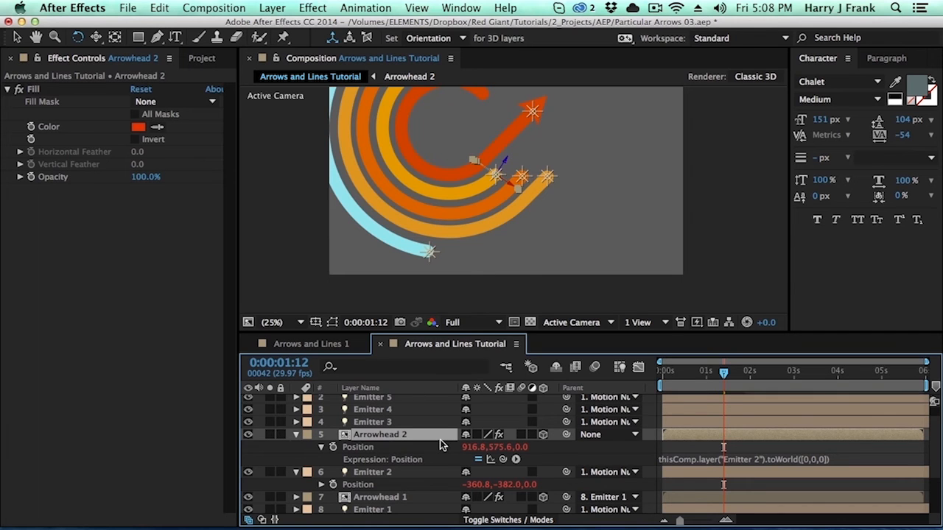
key(r)
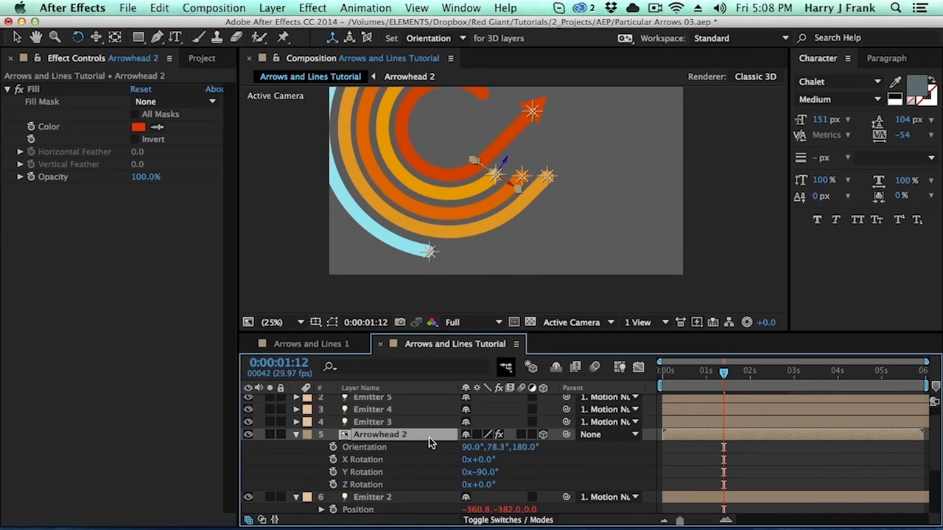
click(469, 447)
text(0)
key(Tab)
text(0)
key(Tab)
text(90)
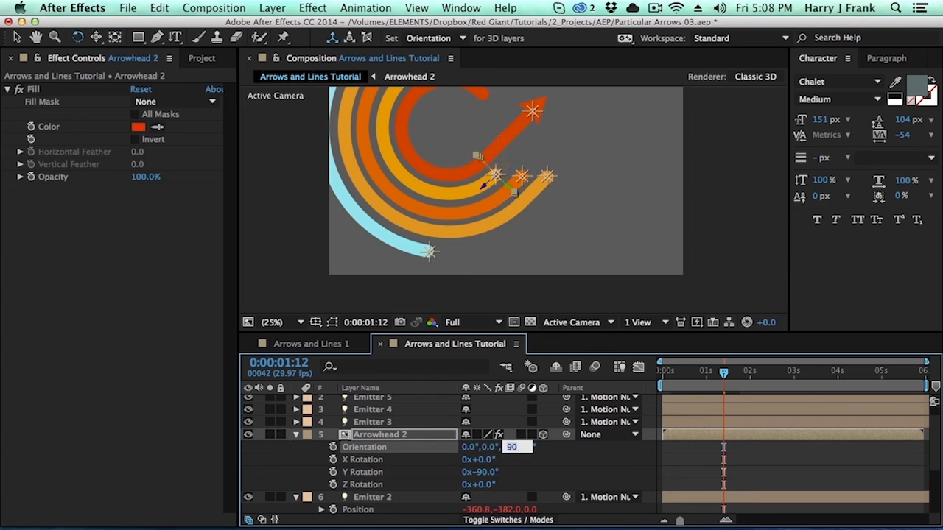
key(Tab)
key(Tab)
text(0)
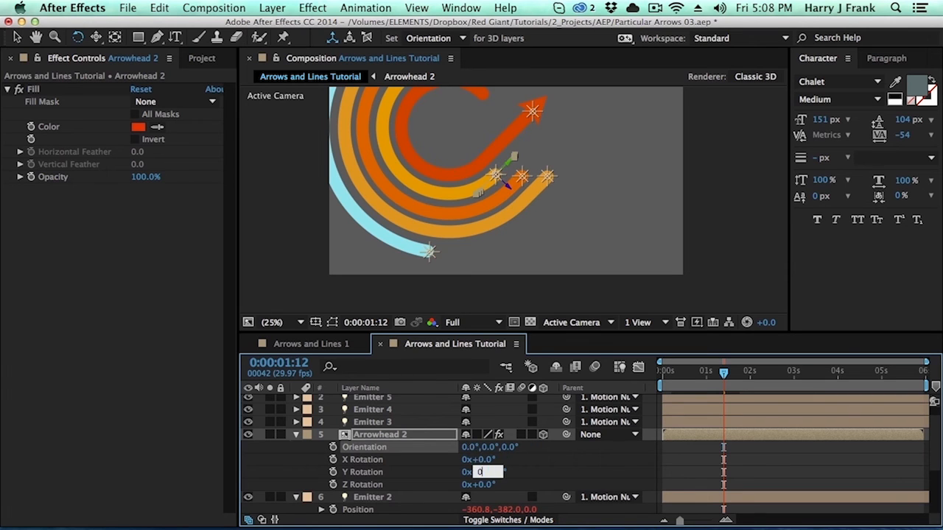
key(Return)
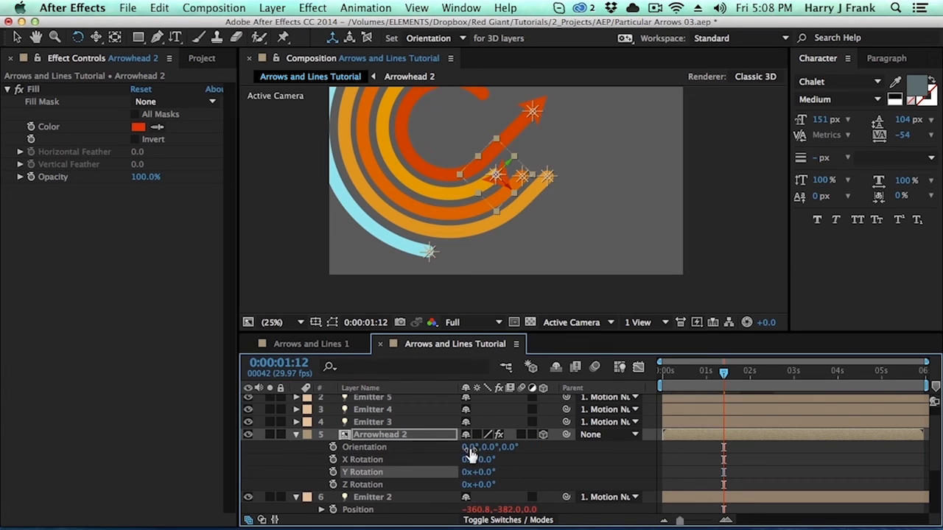
Try turning Arrowhead 2 along its line by setting its Z orientation to 270°
drag(473, 447, 487, 447)
key(super+z)
drag(497, 175, 469, 423)
click(508, 447)
text(270)
key(Return)
Edit Arrowhead 2's Fill Color expression to thisComp.layer("Emitter 2").lightOption.color
click(409, 439)
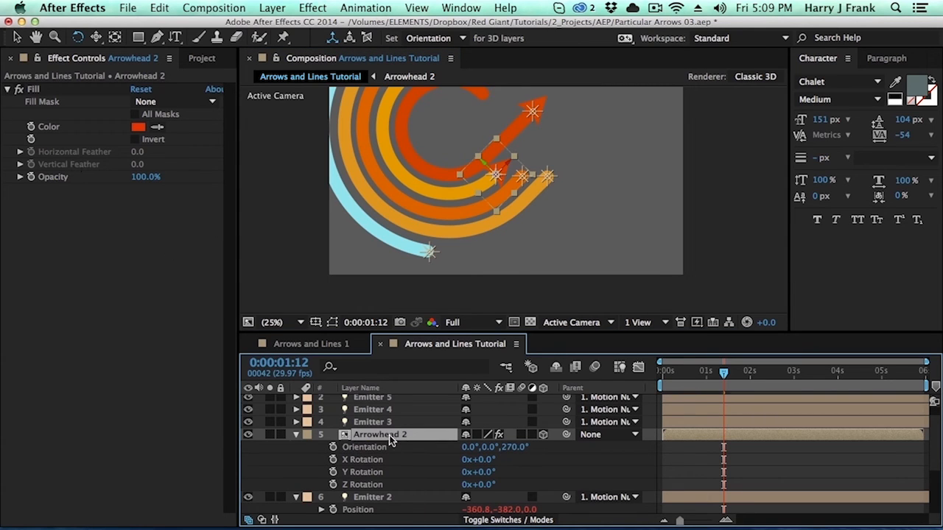
key(e)
key(e)
scroll(667, 447, down, 2)
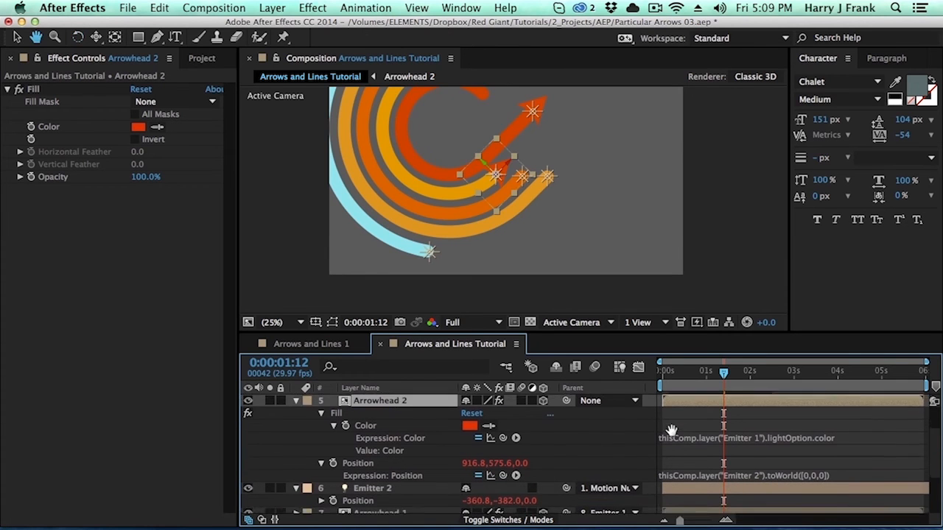
scroll(668, 447, up, 1)
key(w)
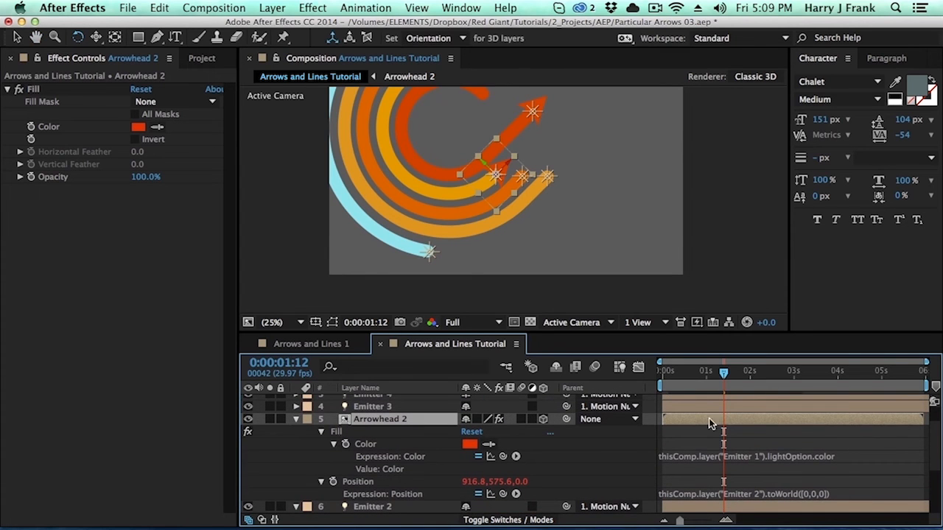
click(755, 456)
click(763, 456)
key(shift+Right)
key(KP_Enter)
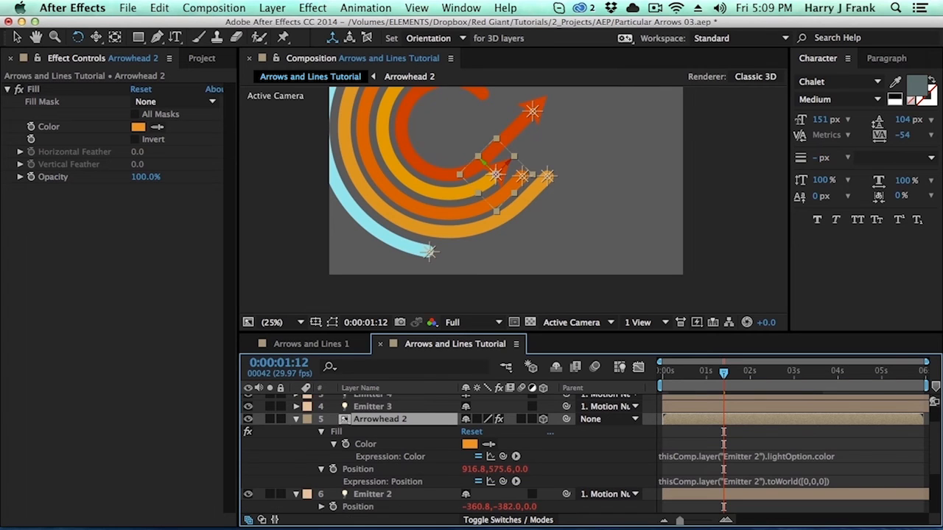
Check Arrowhead 2 around 0:00:01:04 and set its Auto-Orientation to Orient Along Path
click(699, 375)
drag(699, 374, 709, 374)
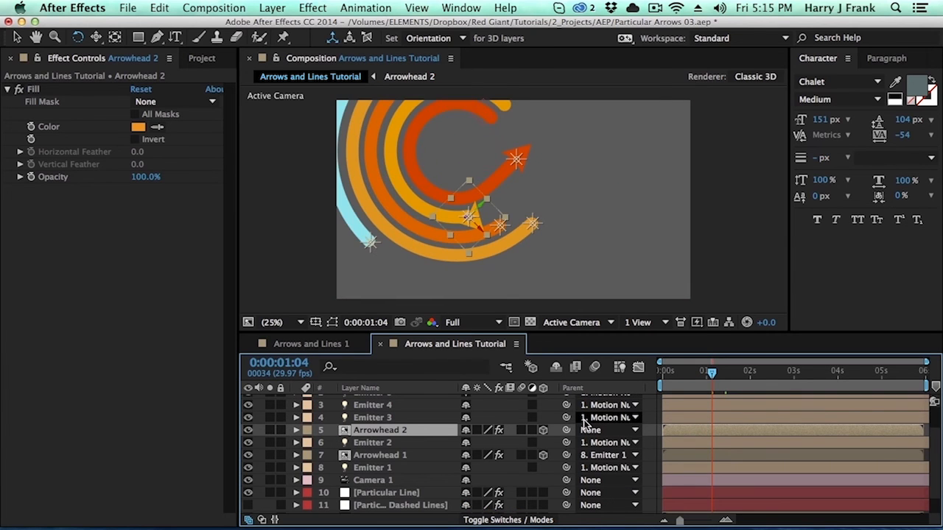
key(super+alt+o)
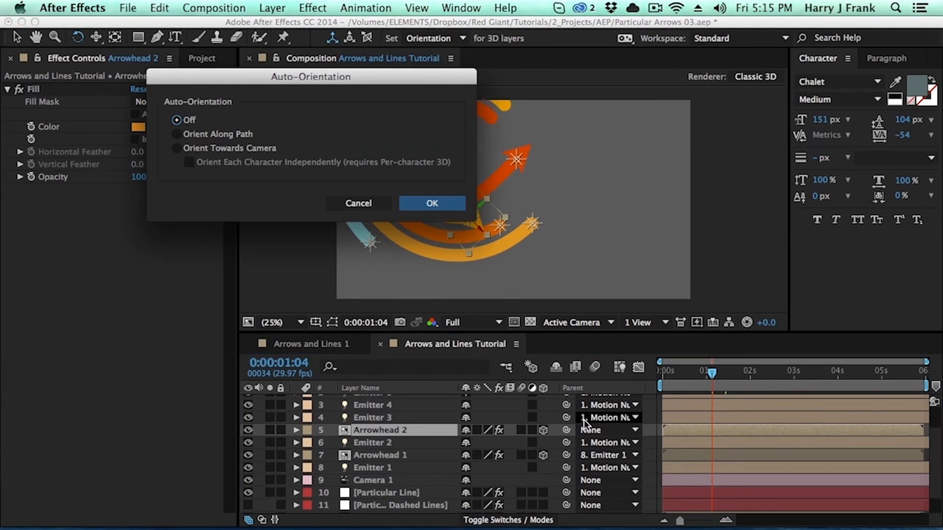
click(177, 134)
click(433, 203)
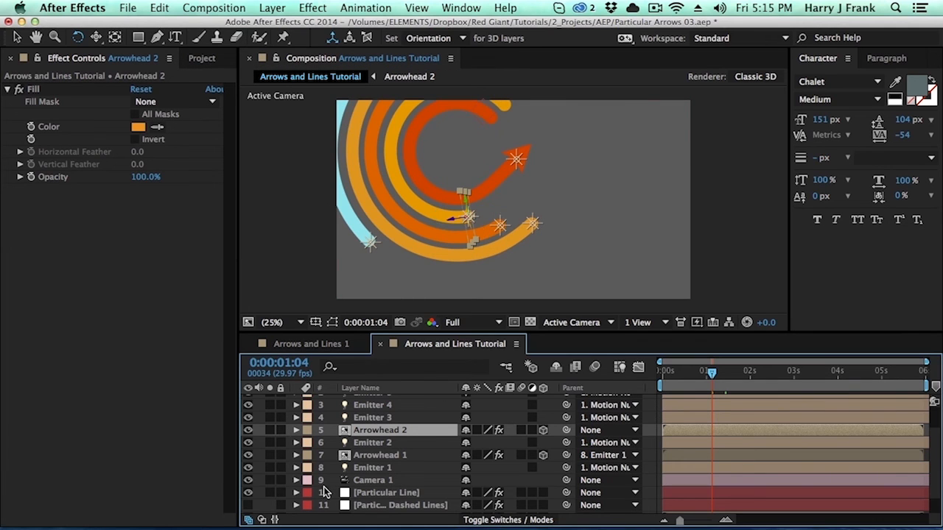
Rotate Arrowhead 2 flat to the camera and set its Y orientation to 270°, giving an orientation of 180°, 270°, 180°
key(r)
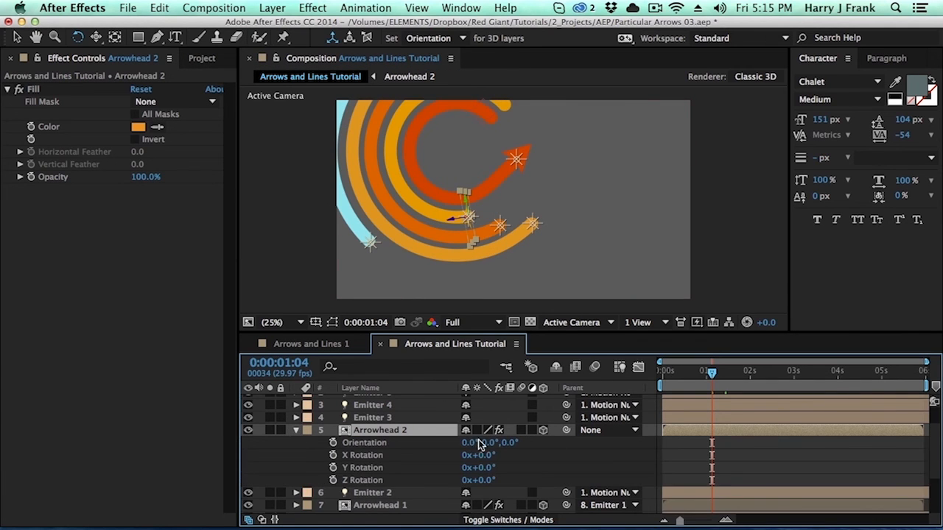
drag(469, 442, 478, 442)
key(super+z)
drag(464, 199, 484, 201)
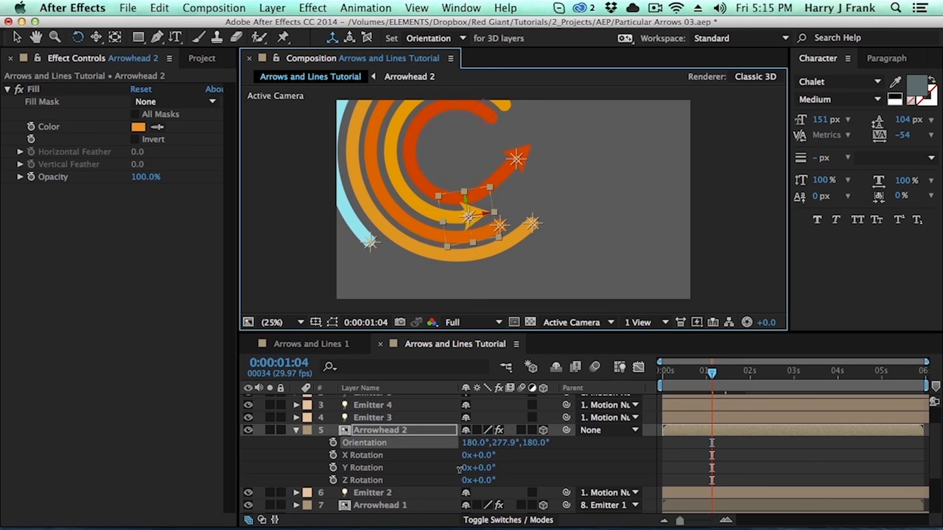
click(500, 442)
text(270)
key(Return)
Scrub and step through the frames up to 0:00:01:21 to check that Arrowhead 2 follows its line
key(Page_Down)
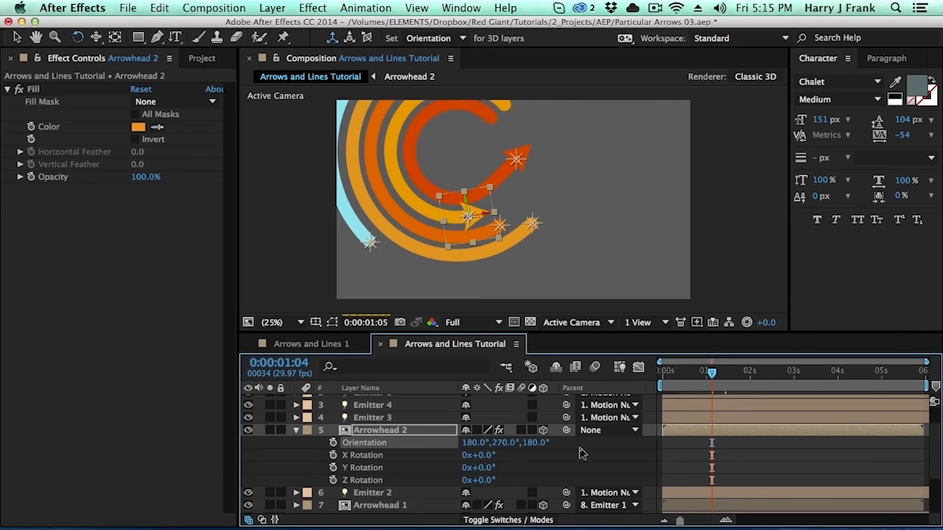
click(585, 457)
drag(722, 387, 735, 387)
key(Page_Up)
key(Page_Up)
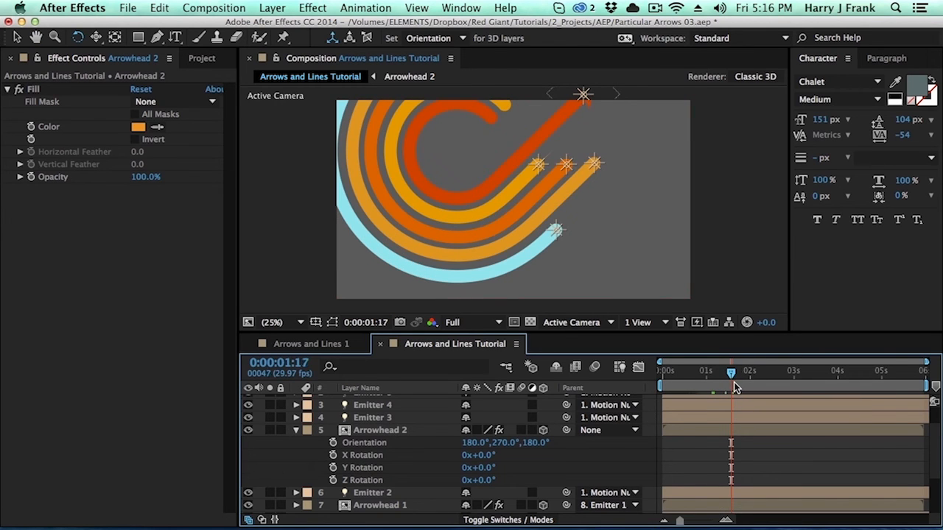
key(Page_Down)
key(Page_Down)
key(Page_Down)
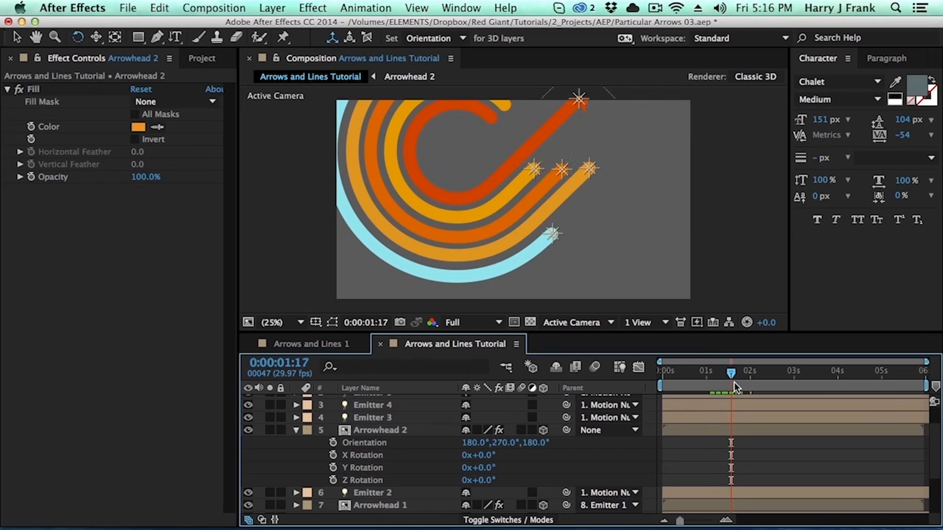
key(Page_Down)
key(Page_Down)
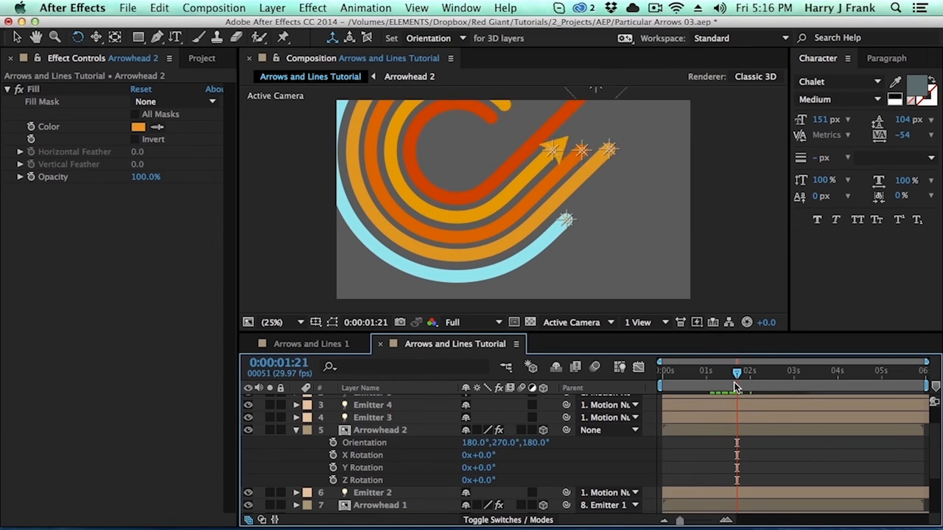
Step frame by frame between 0:00:01:17 and 0:00:01:22 to examine how Arrowhead 2 turns along its line
key(Page_Down)
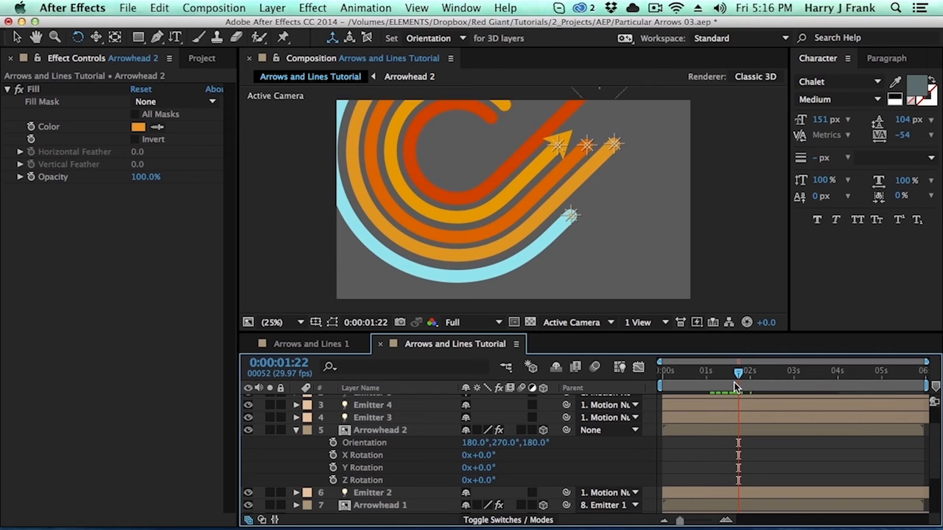
key(Page_Up)
key(Page_Up)
key(Page_Up)
key(Page_Up)
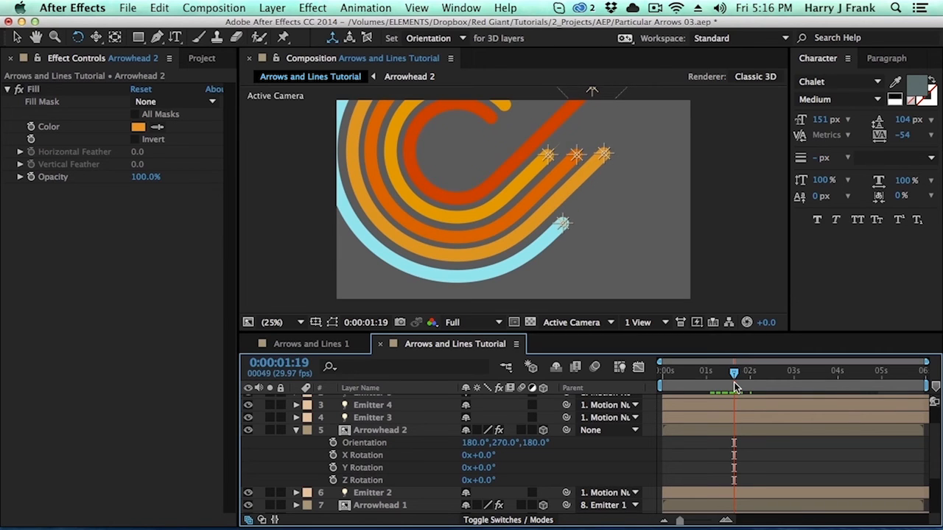
key(Page_Up)
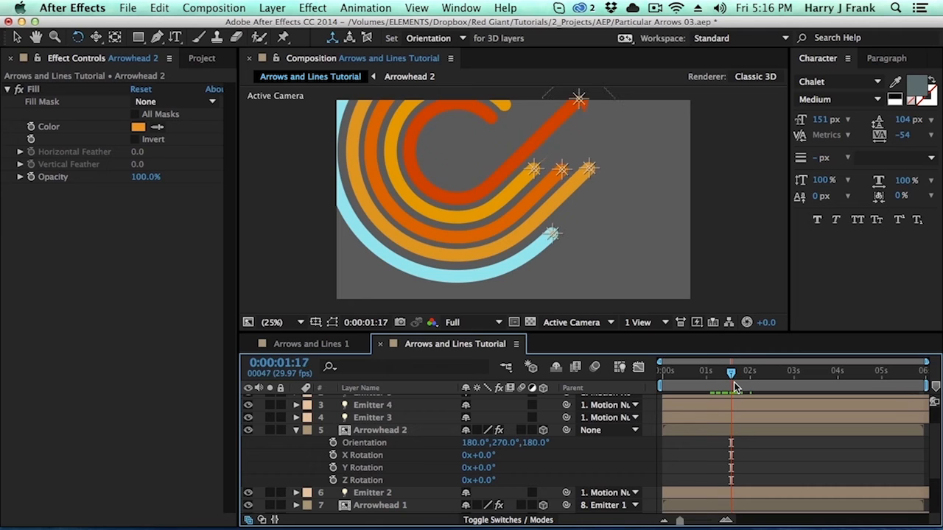
key(Page_Up)
key(Page_Down)
key(Page_Down)
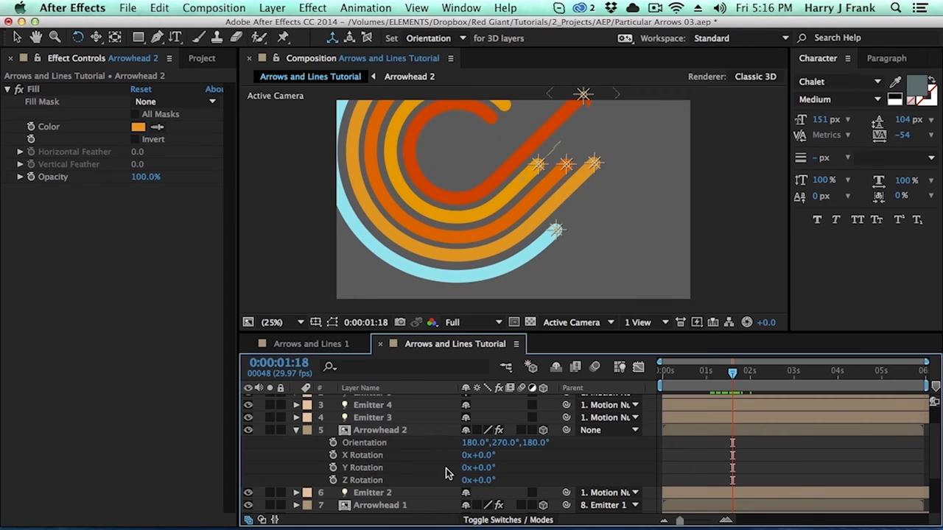
Switch to Stickies and examine the expression lines defining L, p0 and p1 from Emitter 2's world-space positions
key(super+Tab)
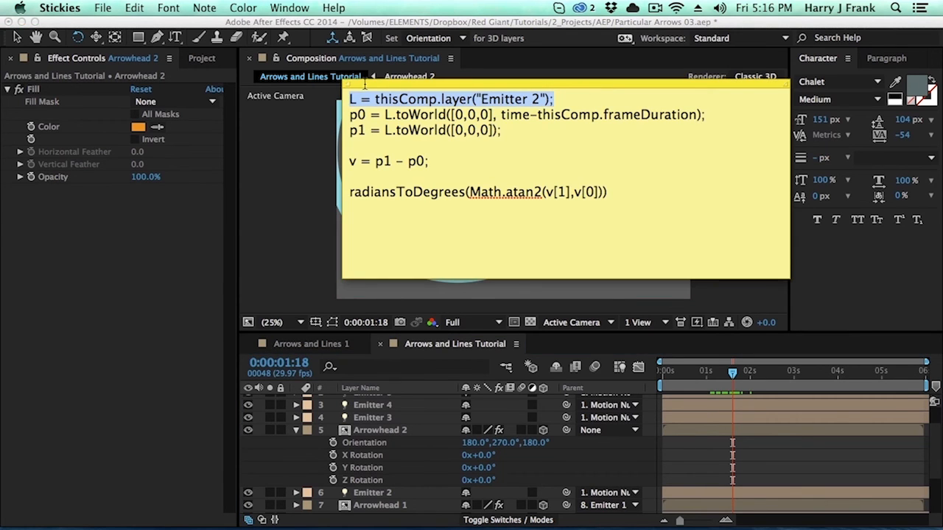
drag(431, 82, 509, 235)
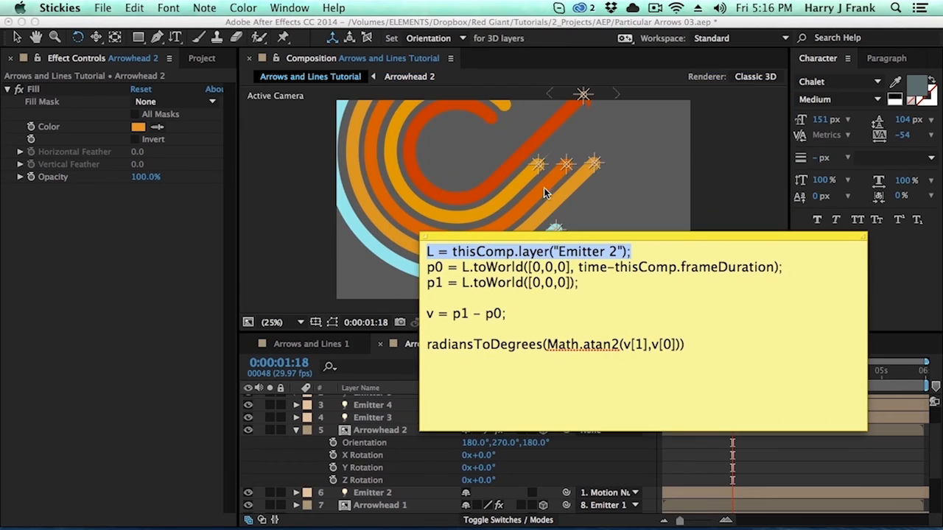
click(610, 256)
drag(613, 240, 579, 218)
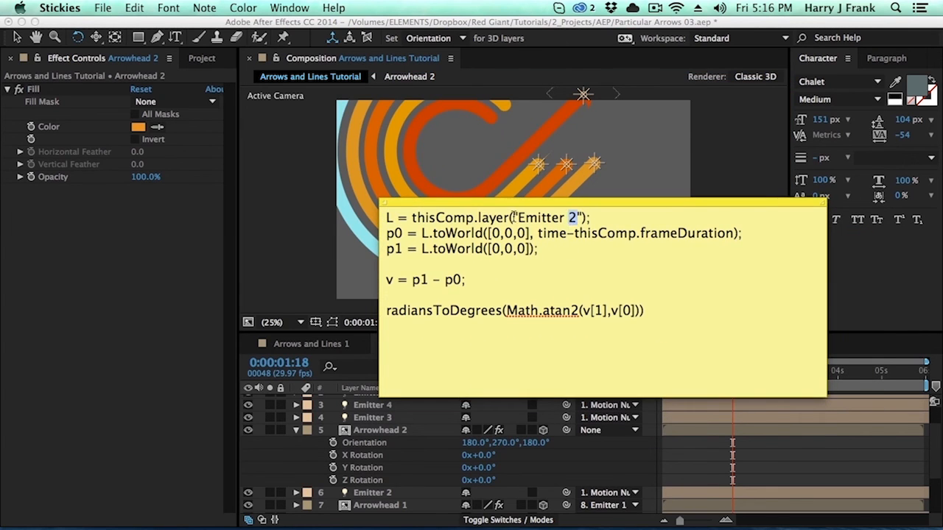
drag(410, 244, 497, 234)
click(404, 259)
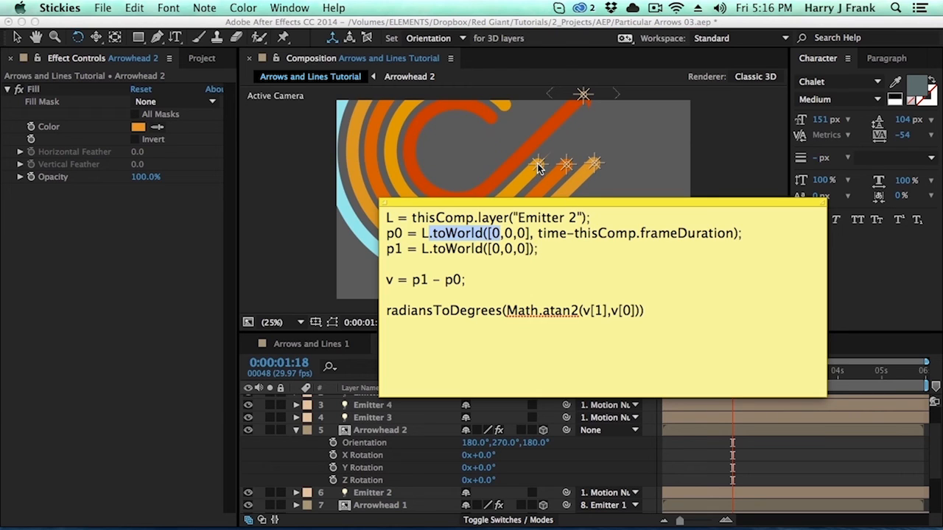
click(472, 232)
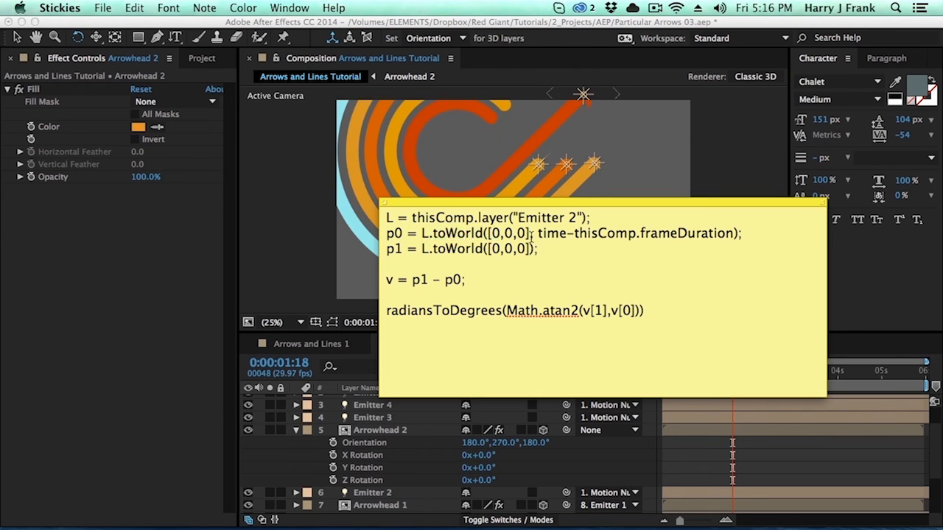
double_click(555, 233)
drag(402, 249, 520, 248)
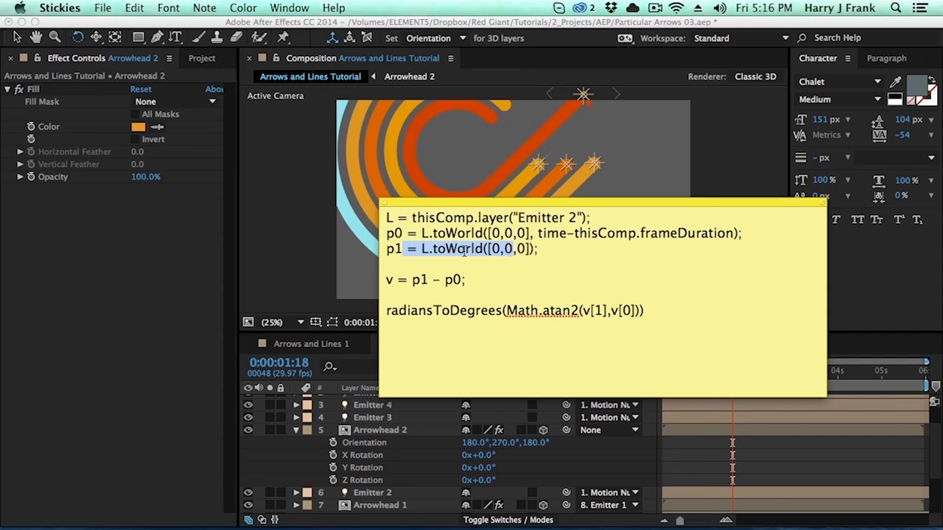
click(586, 234)
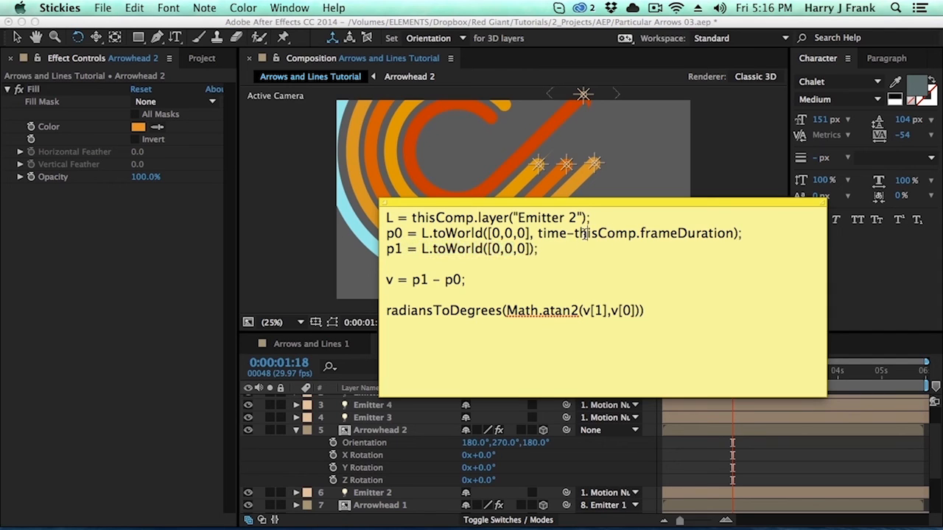
double_click(494, 233)
click(500, 249)
Examine the note's v = p1 - p0 line and its radiansToDegrees(Math.atan2(v[1],v[0])) line
drag(413, 281, 453, 291)
click(471, 320)
drag(640, 316, 475, 348)
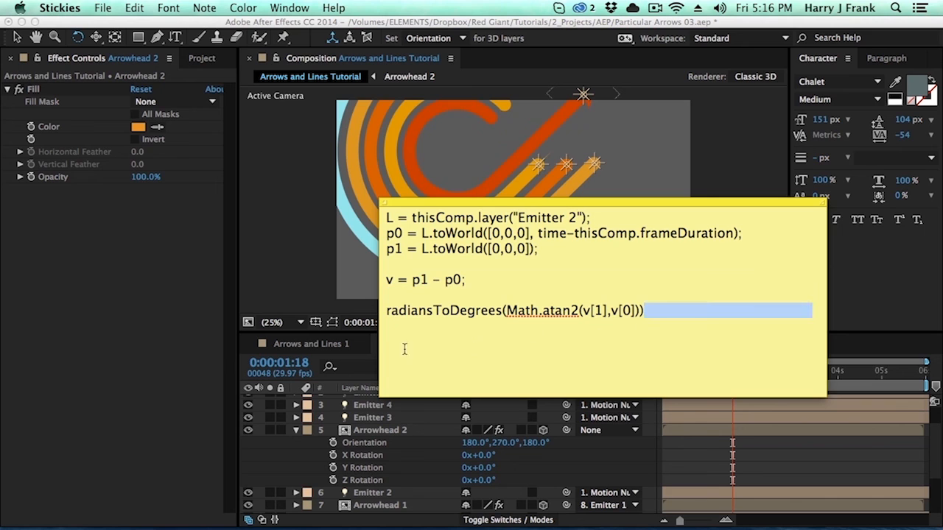
drag(359, 333, 361, 313)
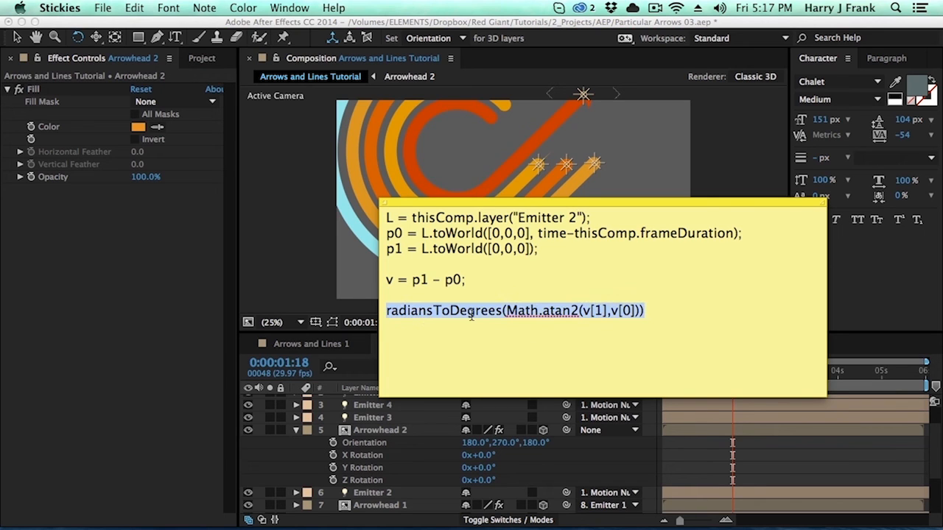
drag(465, 281, 386, 280)
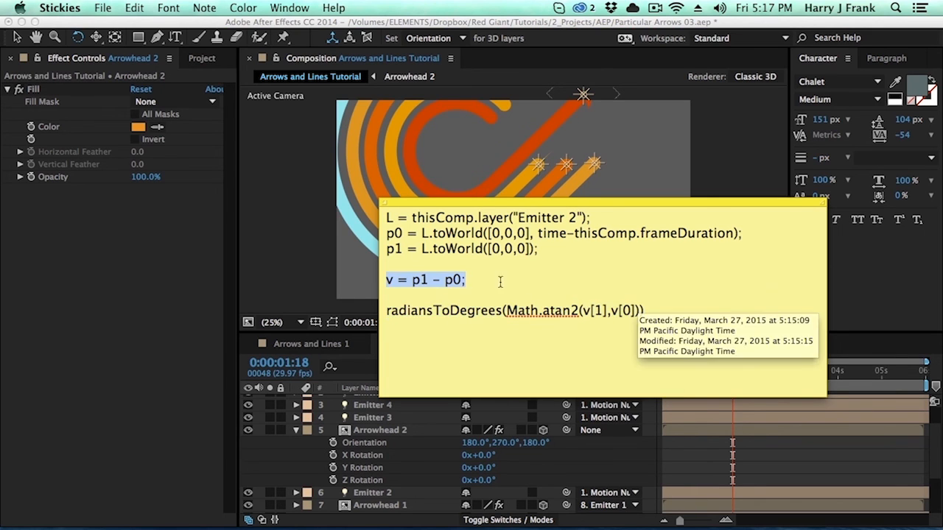
click(398, 280)
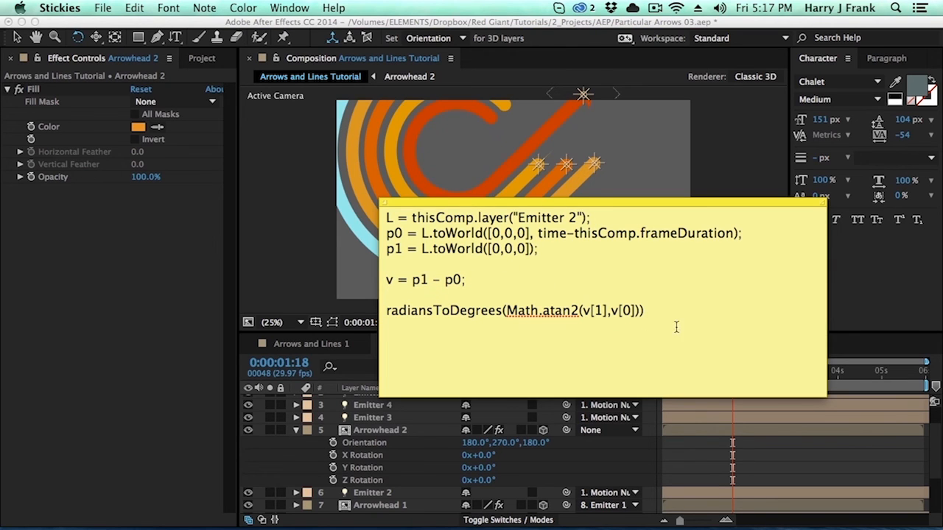
Copy the note's complete direction expression and apply it to Arrowhead 2's Z Rotation in After Effects
drag(676, 327, 418, 131)
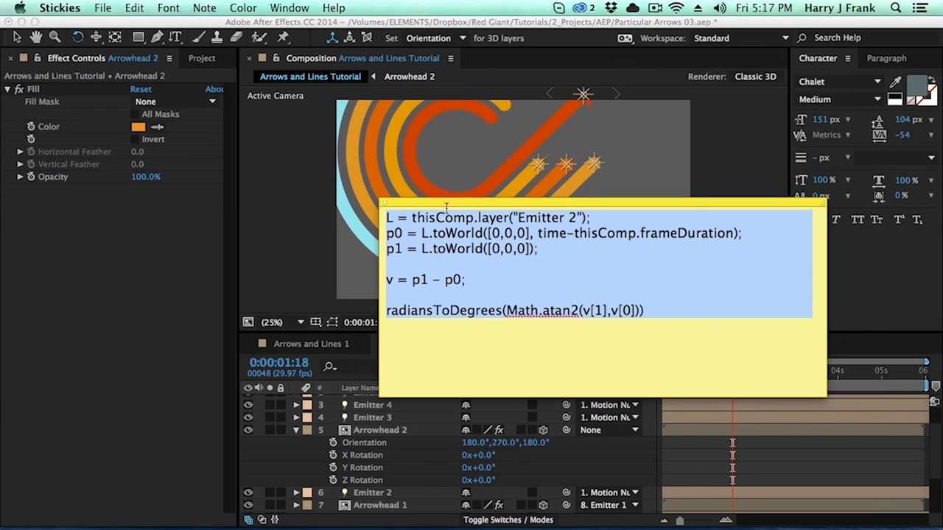
drag(473, 206, 449, 187)
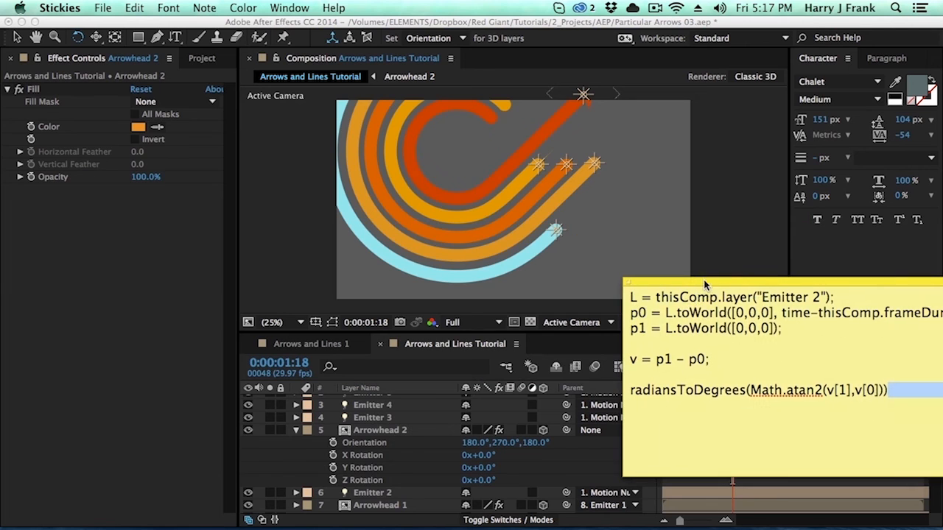
key(super+a)
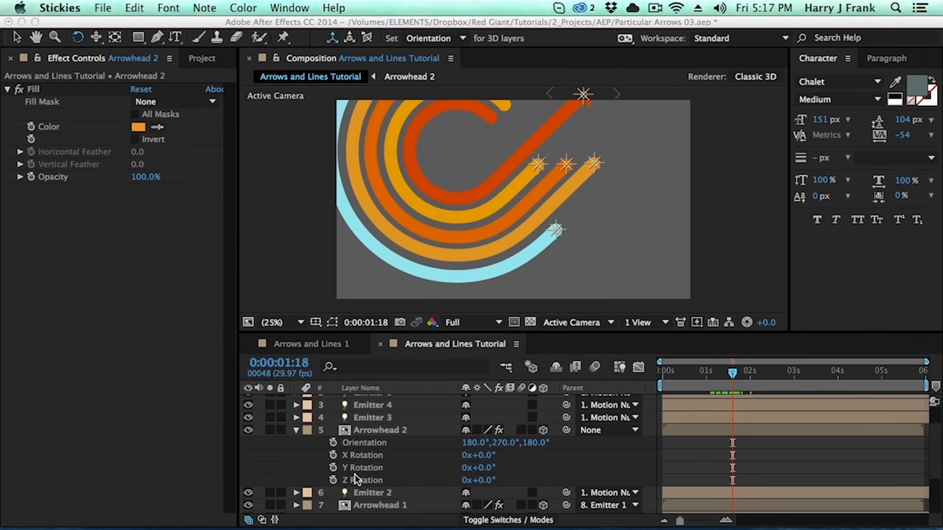
alt+click(333, 481)
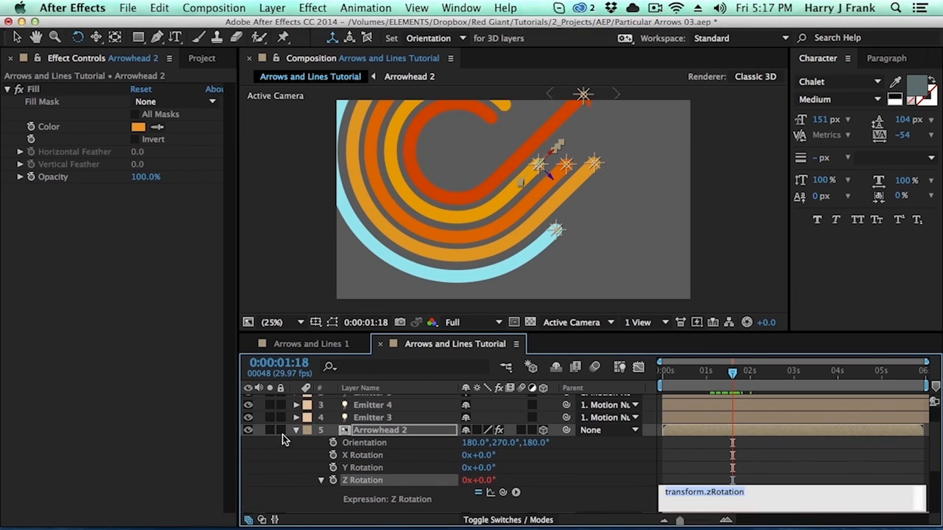
key(super+v)
click(710, 452)
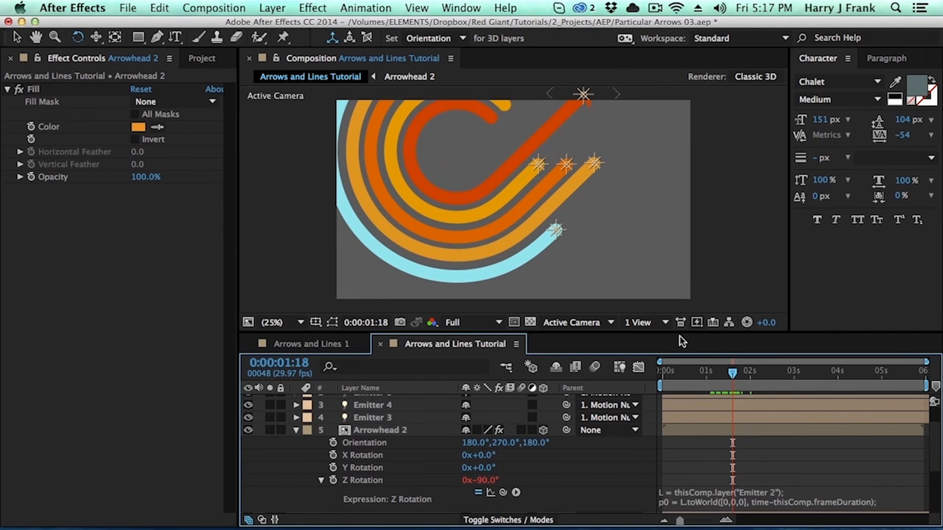
Set Arrowhead 2's Orientation to 0°, 0°, 0°
click(680, 433)
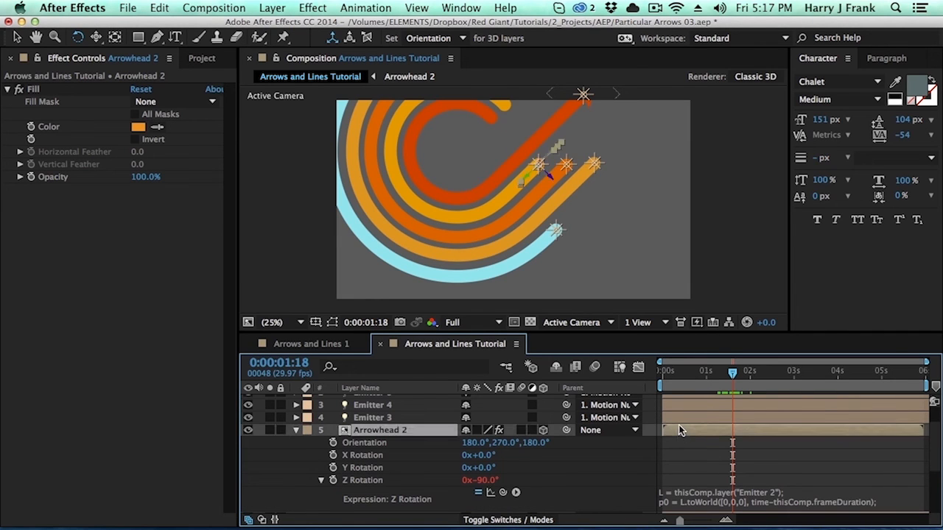
scroll(725, 472, down, 2)
scroll(522, 458, up, 1)
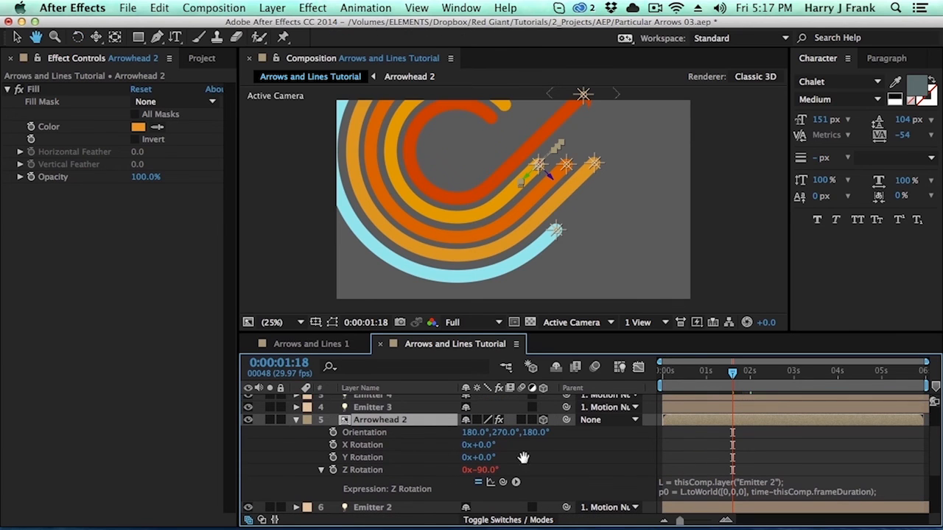
key(w)
click(472, 433)
text(0)
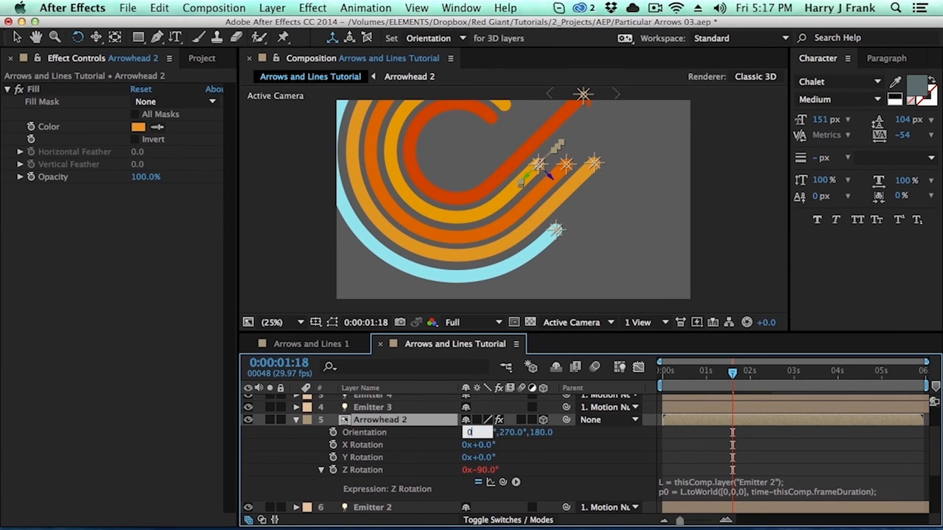
key(Tab)
key(Tab)
text(0)
key(shift+Tab)
text(0)
key(Return)
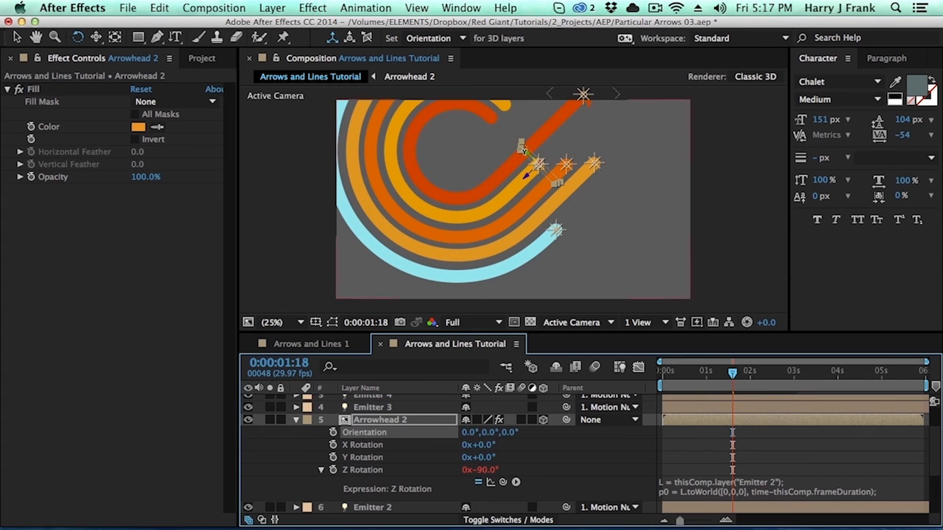
Rotate Arrowhead 2 flat to the camera around X and set its X orientation to 270°
drag(526, 152, 541, 142)
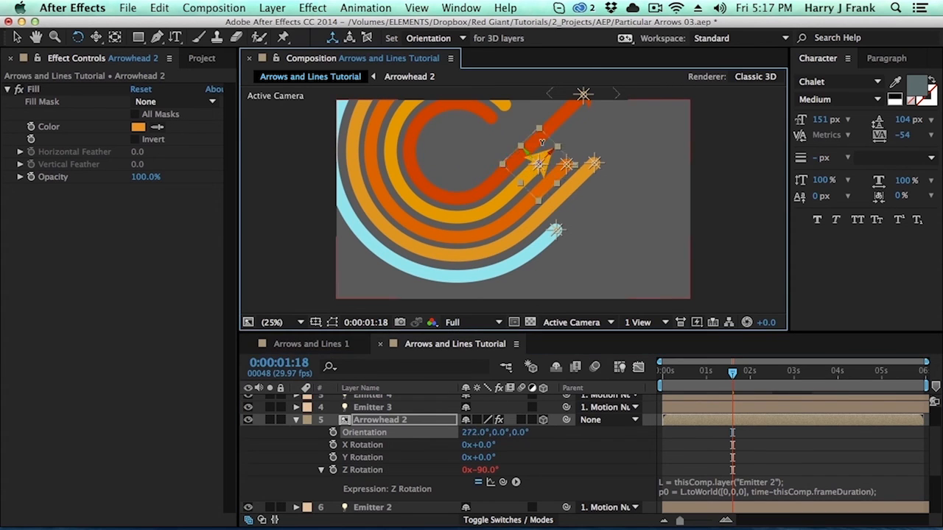
click(471, 432)
text(270)
key(Return)
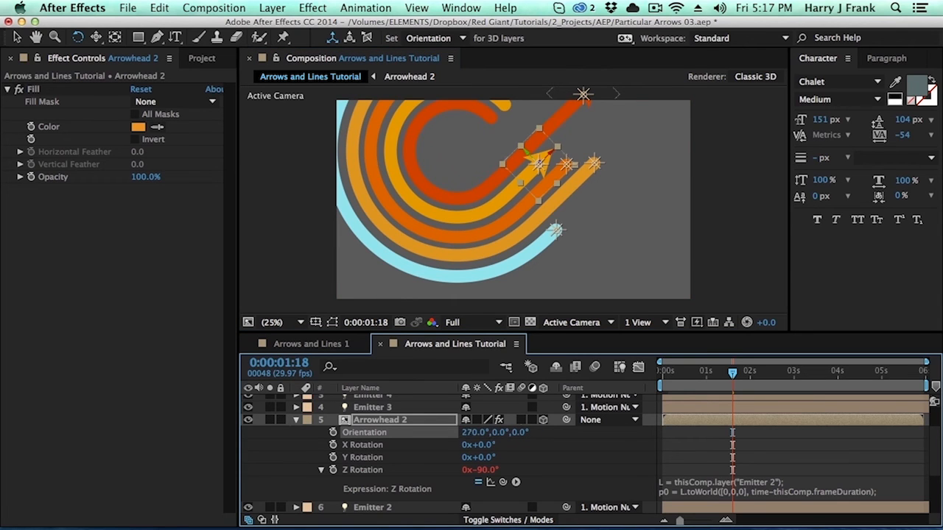
Turn off Arrowhead 2's Auto-Orientation, reset its Orientation to 0°, 0°, 0°, and scrub to check the arrowhead
click(691, 376)
drag(691, 379, 735, 379)
key(super+alt+o)
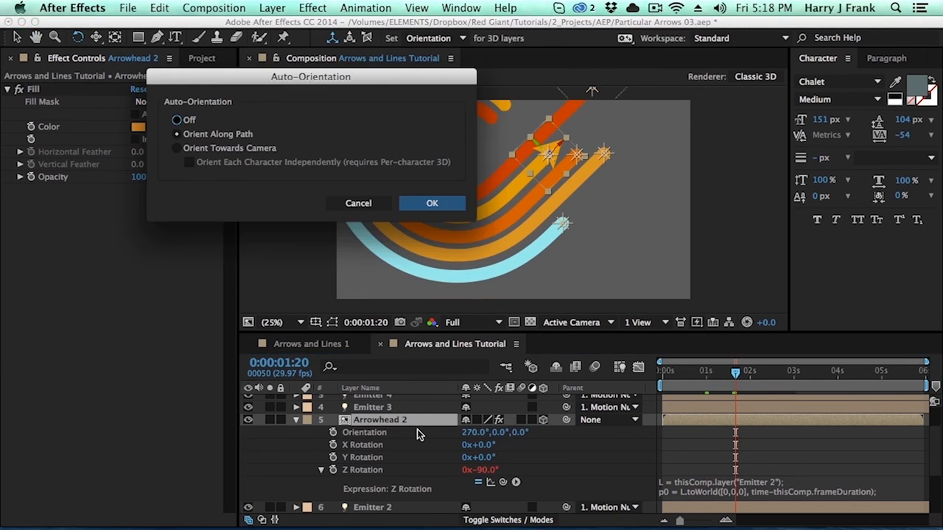
click(432, 202)
drag(718, 378, 744, 383)
Duplicate Arrowhead 2 as Arrowhead 3, 4 and 5, placing each copy directly above its matching emitter layer
key(grave)
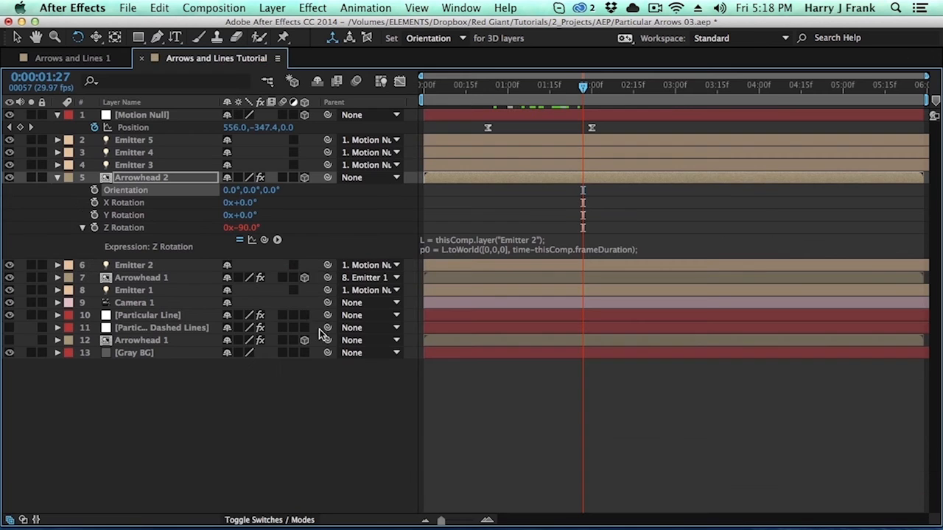
click(185, 179)
key(u)
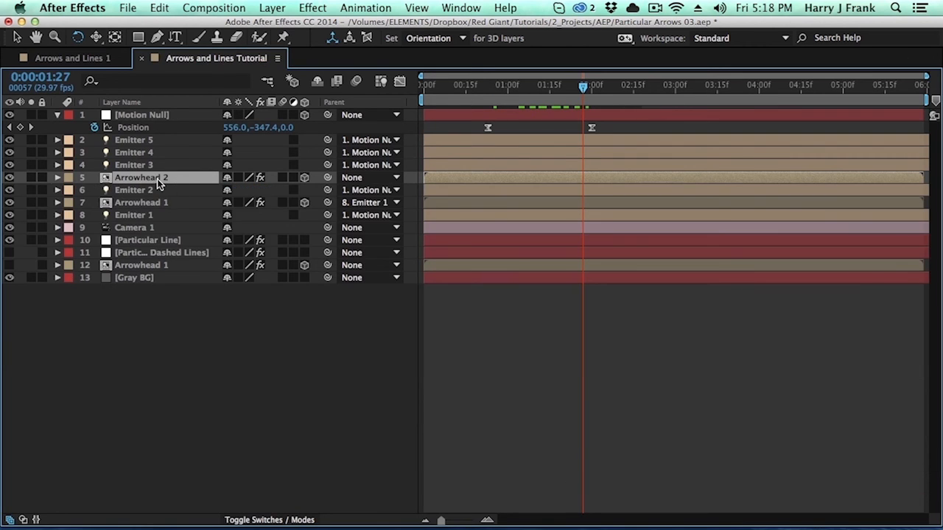
key(super+d)
drag(161, 177, 160, 139)
key(super+d)
key(super+d)
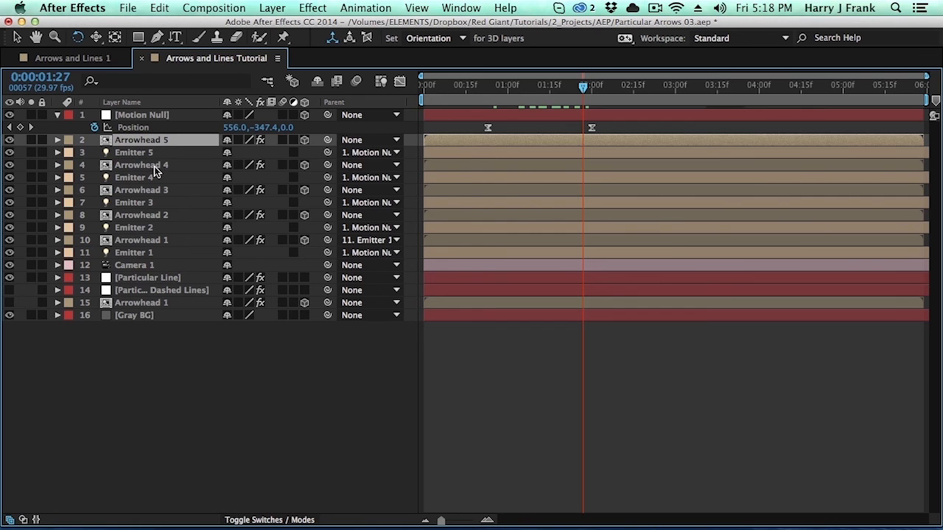
Select Arrowheads 2 through 5 and reveal all their expressions in the enlarged timeline
super+click(155, 168)
super+click(163, 192)
super+click(167, 216)
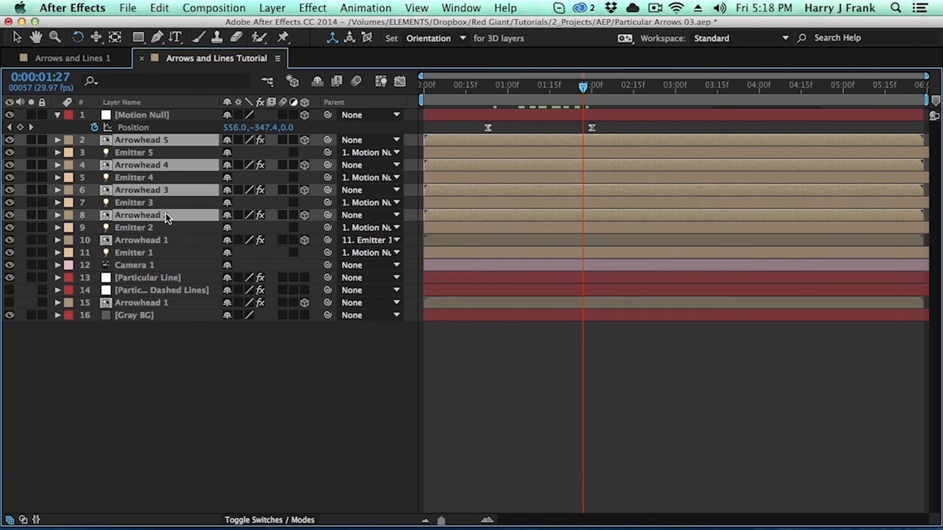
key(e)
key(e)
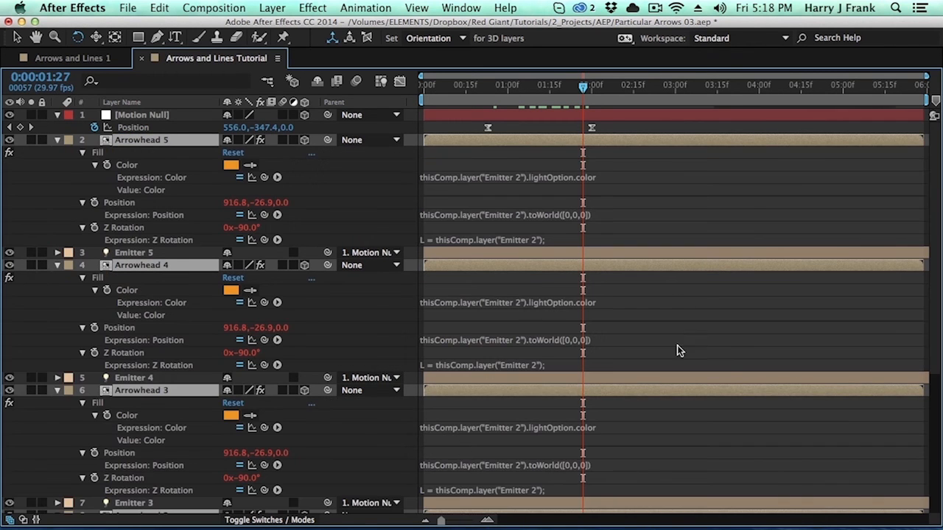
Link Arrowhead 5's Color and Position expressions to Emitter 5
click(515, 184)
click(519, 178)
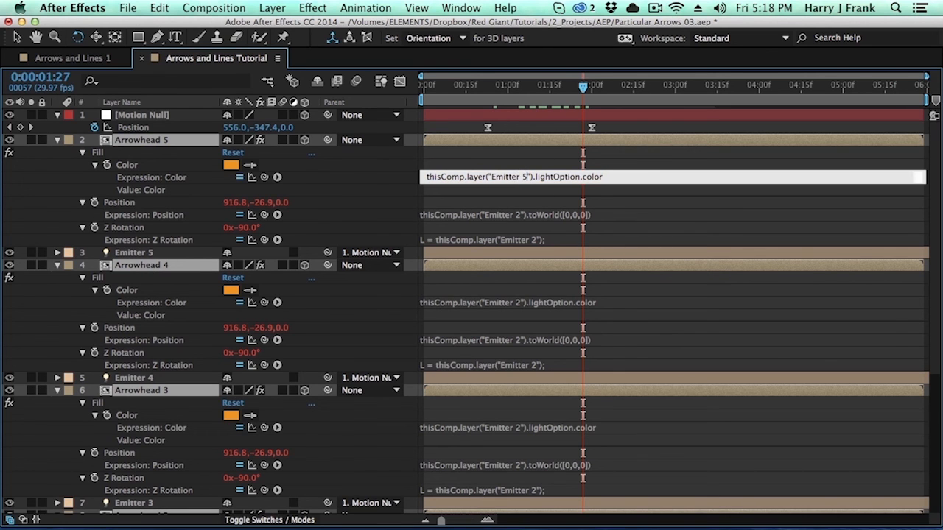
click(526, 220)
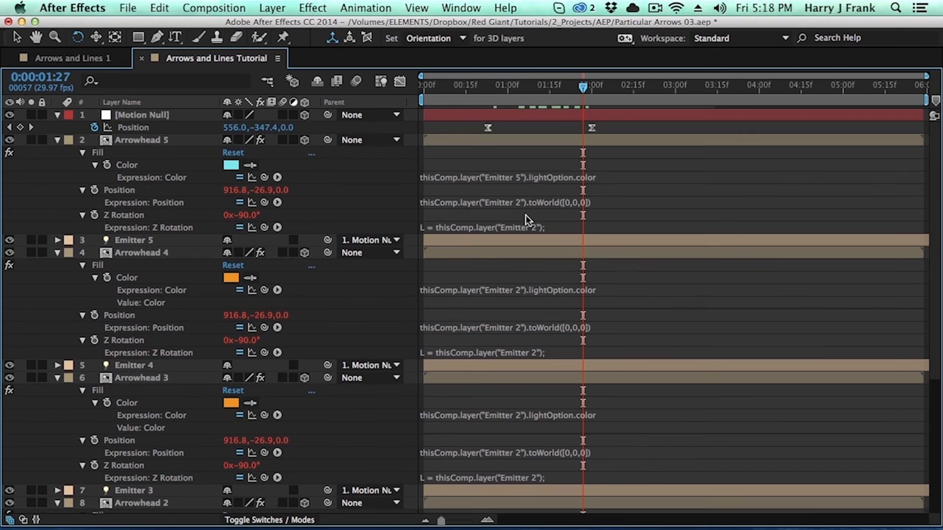
click(521, 204)
click(522, 203)
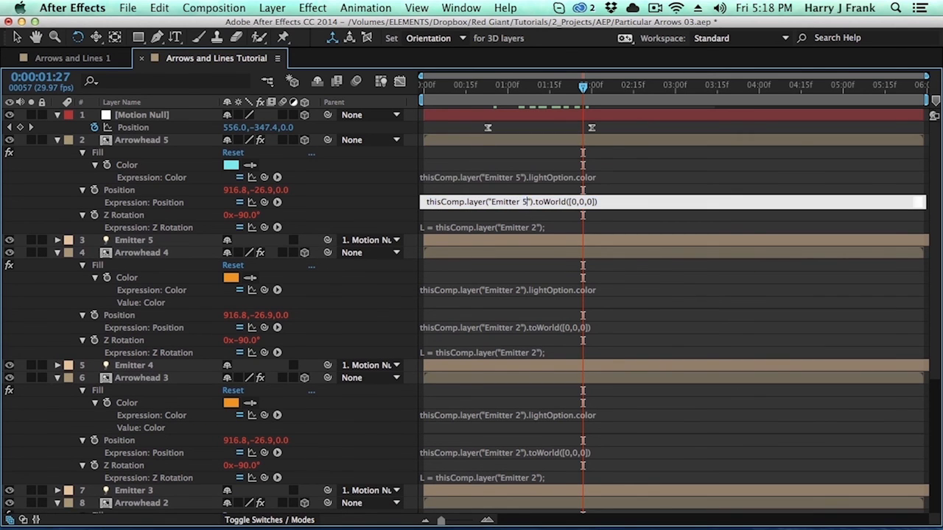
key(KP_Enter)
Point the Color, Position and Z Rotation expressions of Arrowhead 4 to Emitter 4 and those of Arrowhead 3 to Emitter 3
click(526, 290)
click(527, 289)
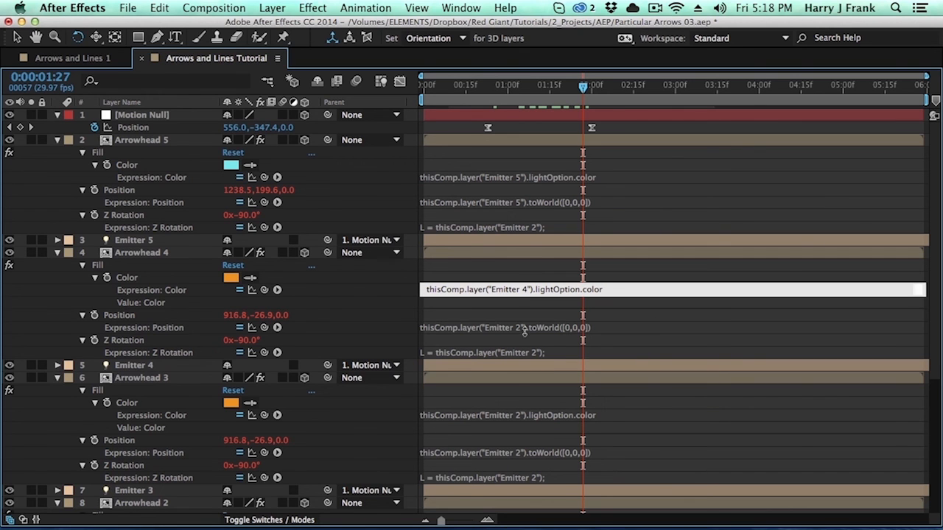
key(KP_Enter)
click(525, 315)
click(526, 315)
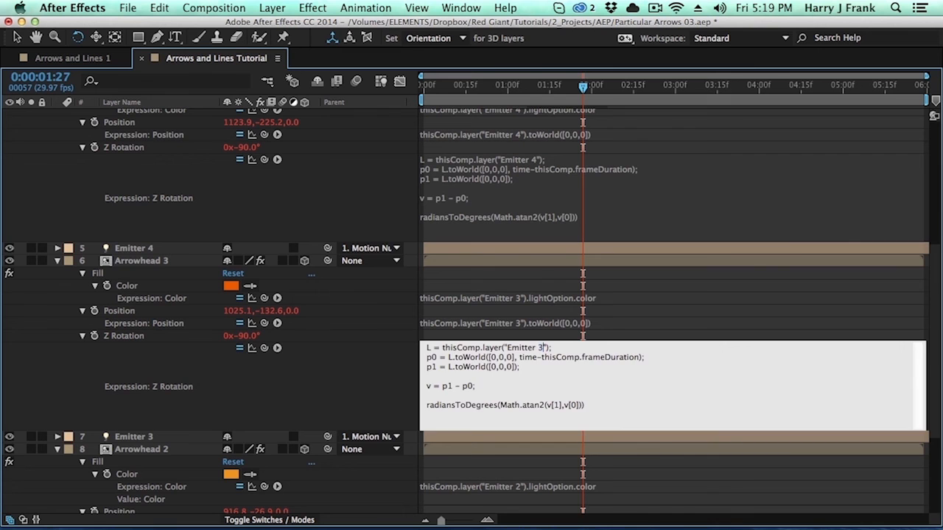
key(KP_Enter)
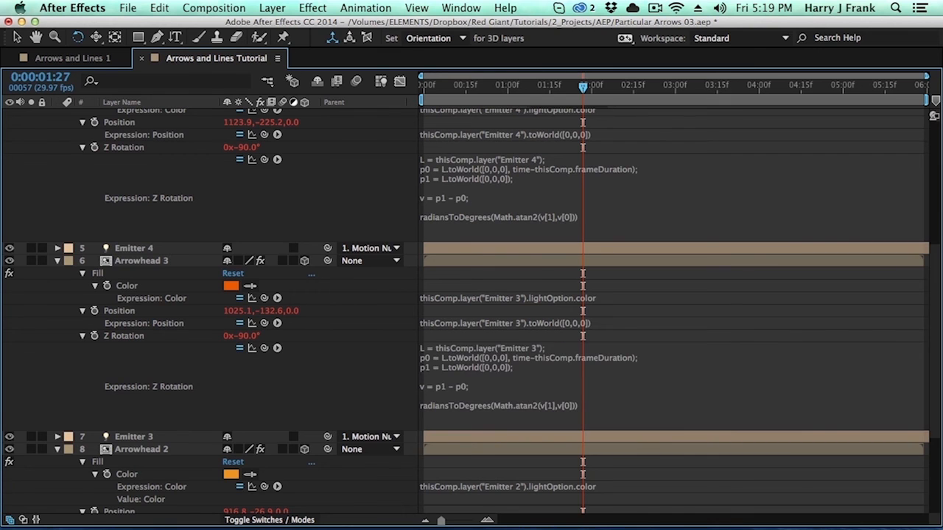
Collapse the properties of all layers, deselect everything and restore the timeline to its normal size
scroll(525, 368, down, 5)
drag(531, 262, 524, 370)
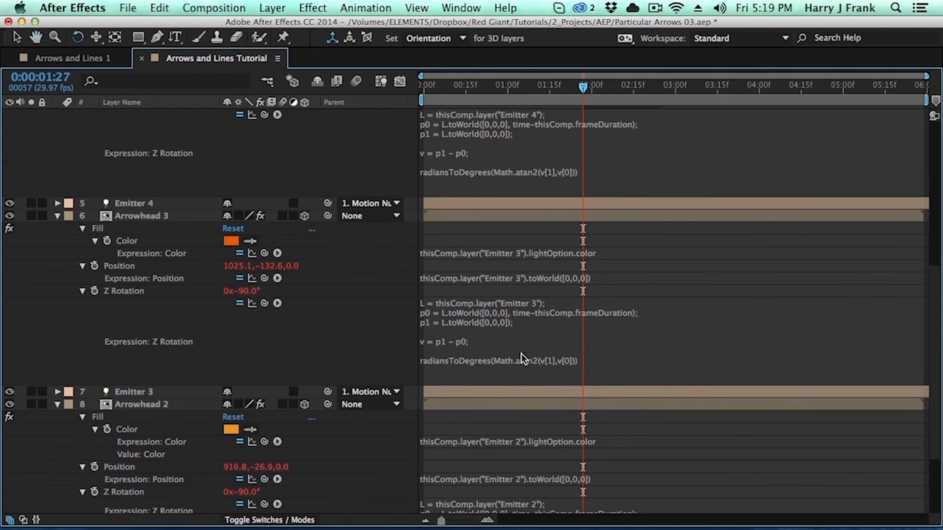
key(super+a)
key(u)
click(638, 366)
key(grave)
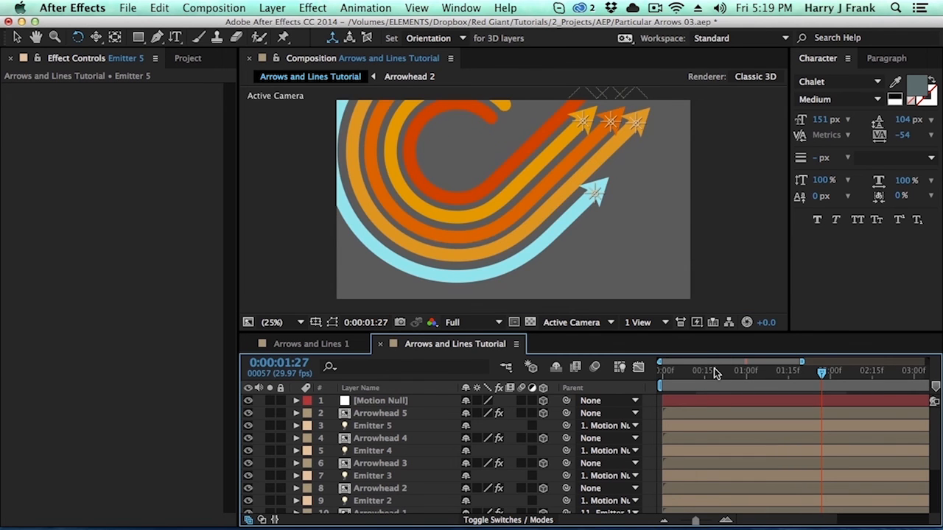
Scrub back to 0:00:00:27 to check that the arrowheads follow their lines
drag(591, 150, 619, 162)
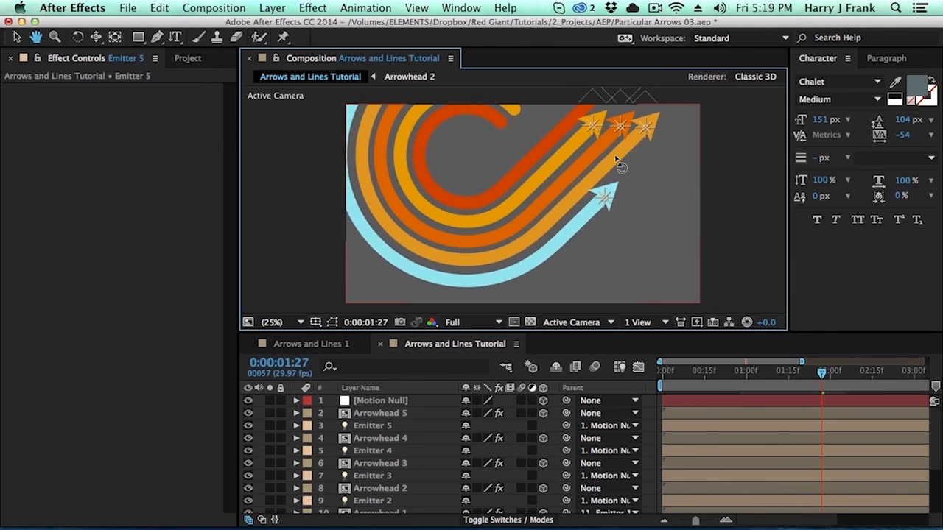
key(w)
drag(696, 372, 740, 385)
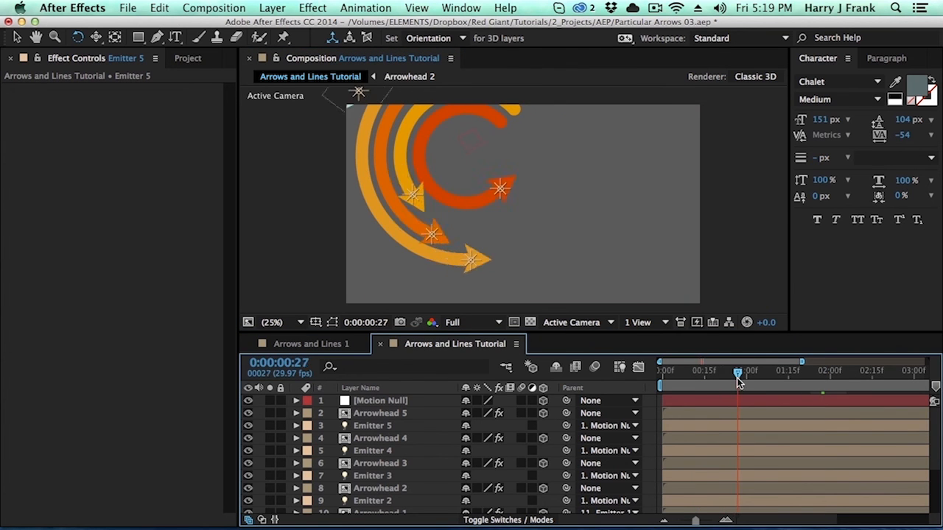
Move the Particular Dashed Lines layer above Particular Line and check the dashes at 0:00:01:05
scroll(401, 464, down, 4)
drag(402, 482, 401, 470)
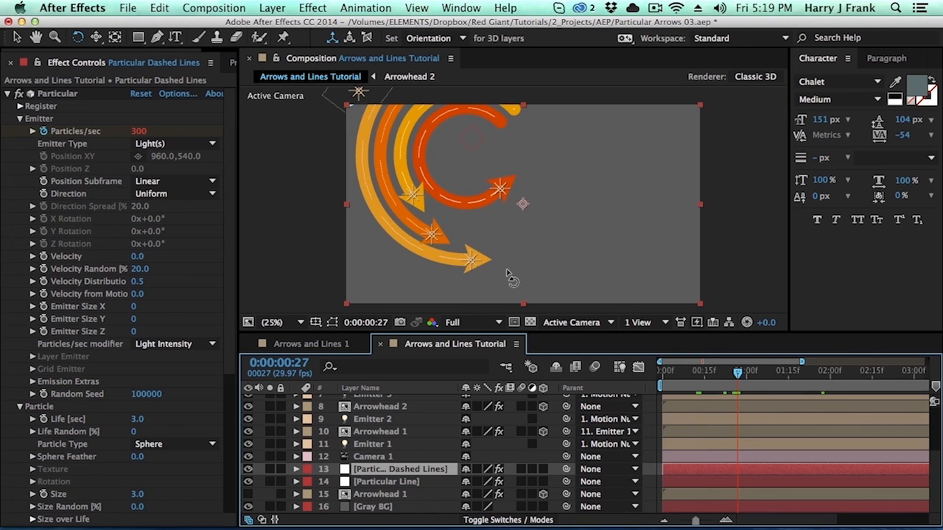
drag(752, 376, 760, 377)
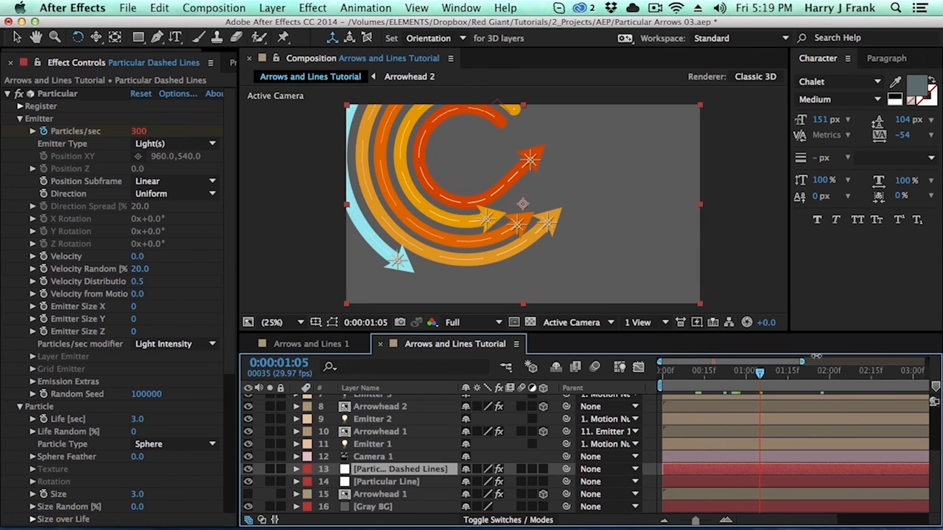
Duplicate the Particular Dashed Lines layer and rename the copy's solid Particular Arrow in its solid settings
drag(816, 359, 923, 360)
key(ctrl+d)
key(ctrl+shift+y)
key(Right)
key(BackSpace)
key(BackSpace)
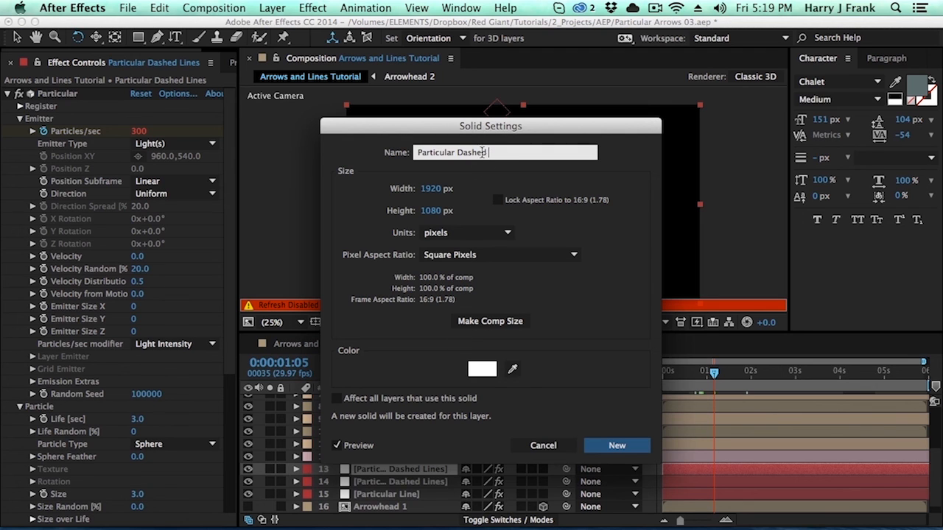
double_click(461, 152)
text(A)
key(BackSpace)
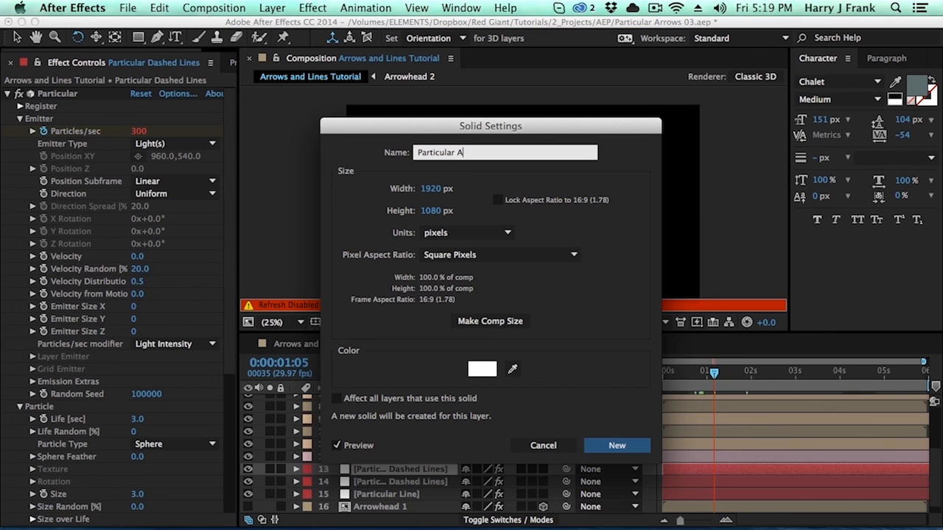
key(Return)
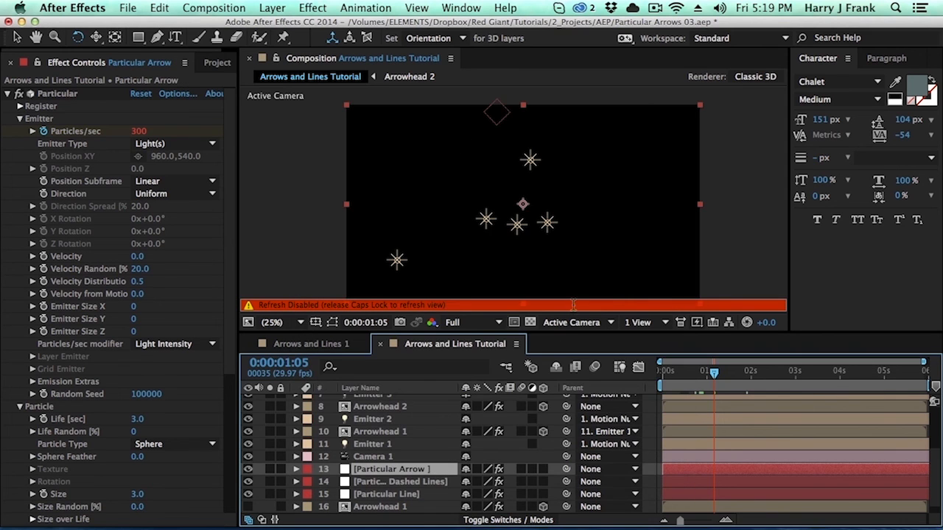
key(Caps_Lock)
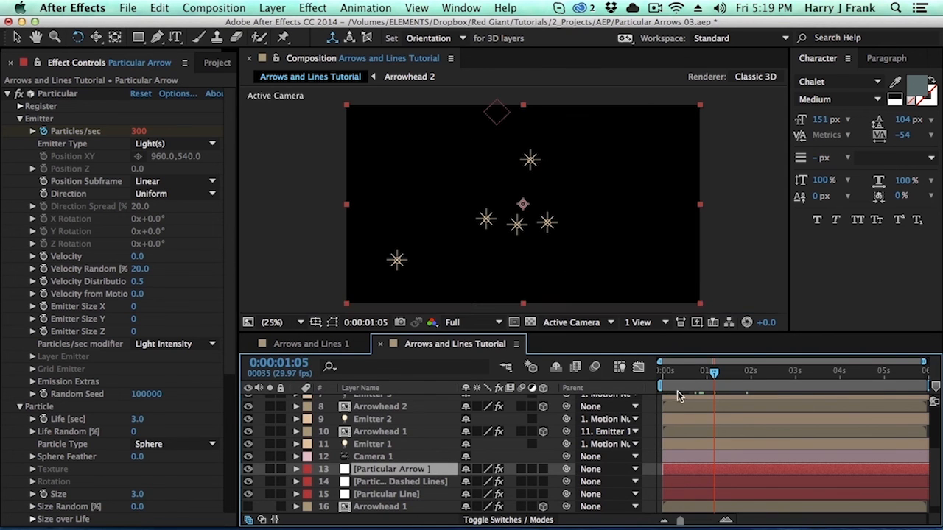
Enable the composition's motion blur and solo the Particular Arrow layer at 0:00:01:29
click(749, 371)
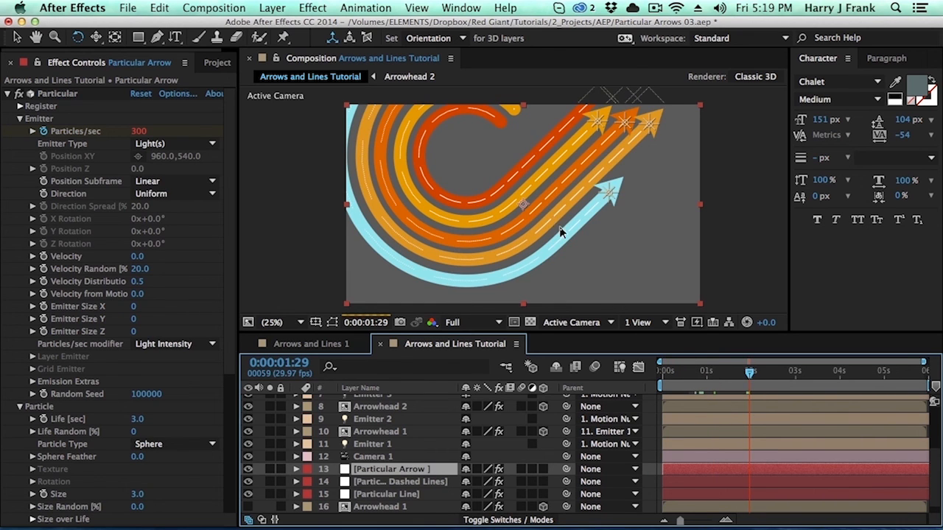
click(594, 367)
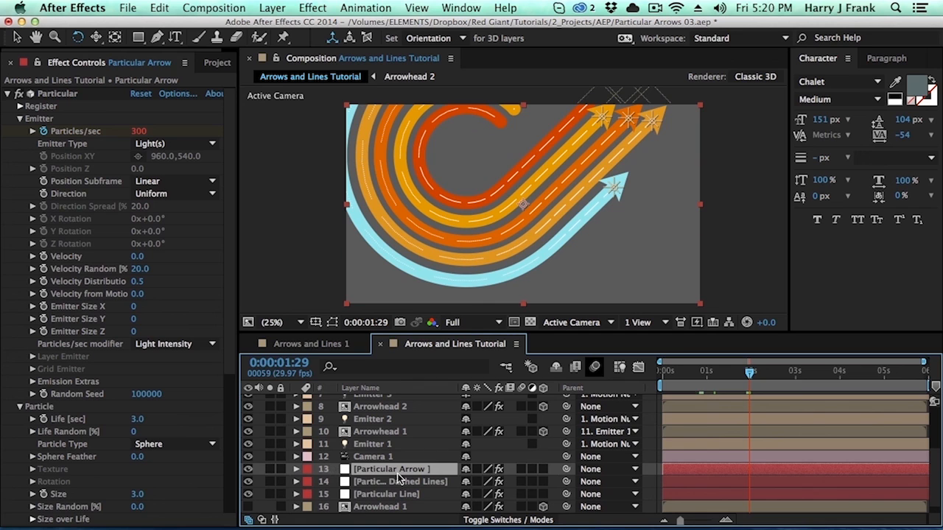
click(270, 470)
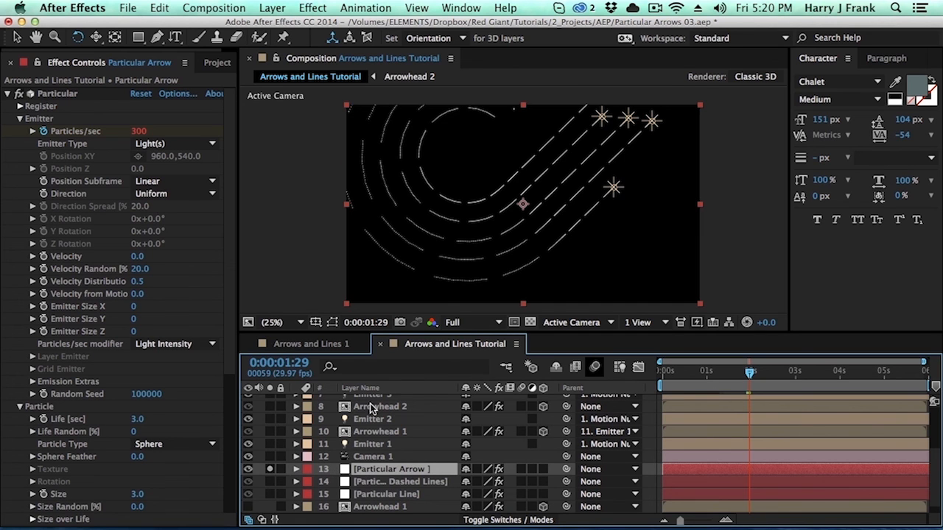
Remove the Particles/sec animation from Particular Arrow and set its emission rate to 1
click(42, 131)
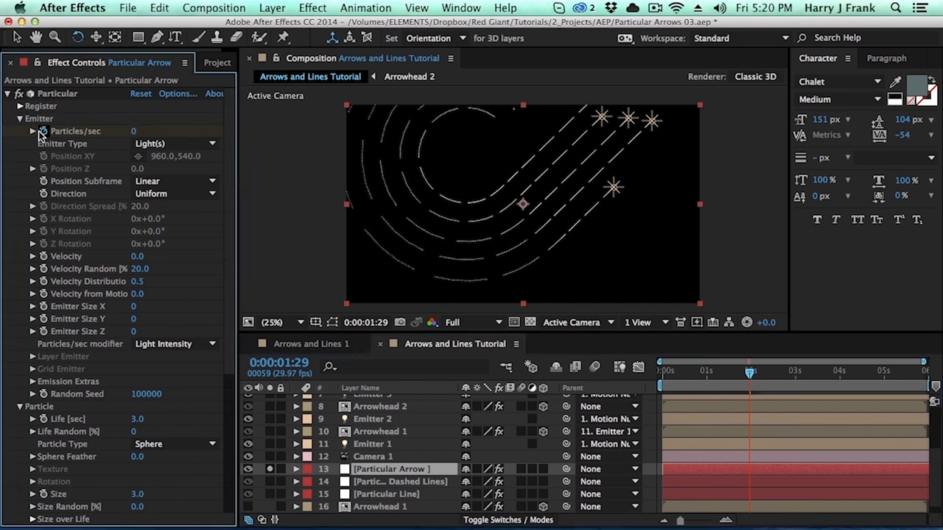
click(134, 131)
text(1)
click(206, 136)
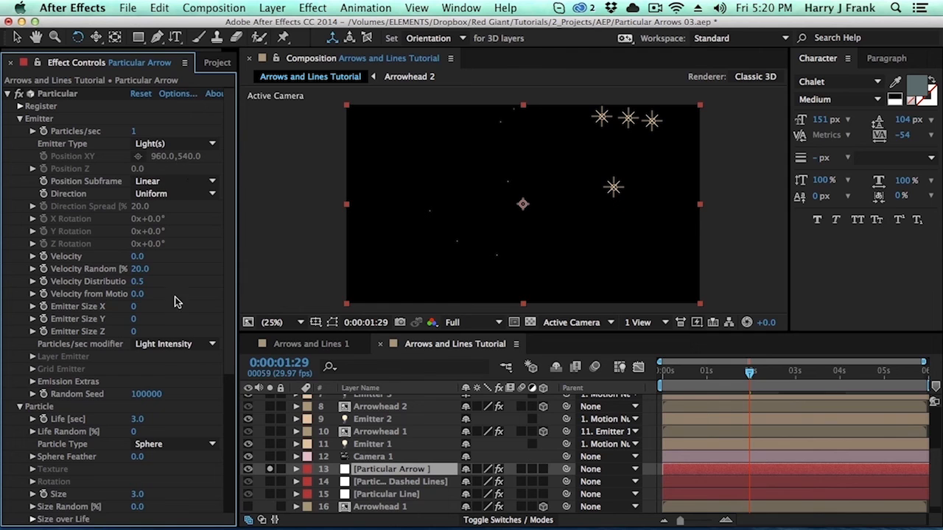
Change Particular Arrow's Particle Type to Sprite Fill
scroll(181, 279, down, 10)
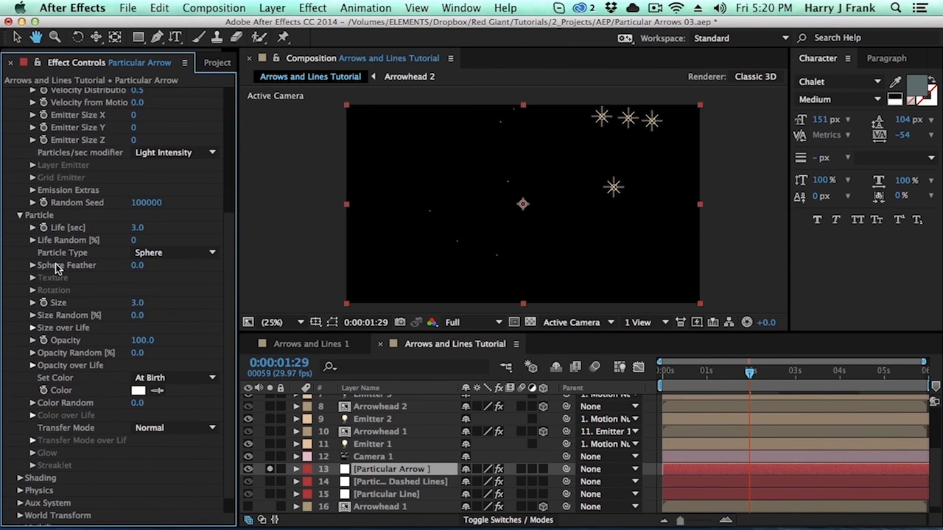
click(152, 253)
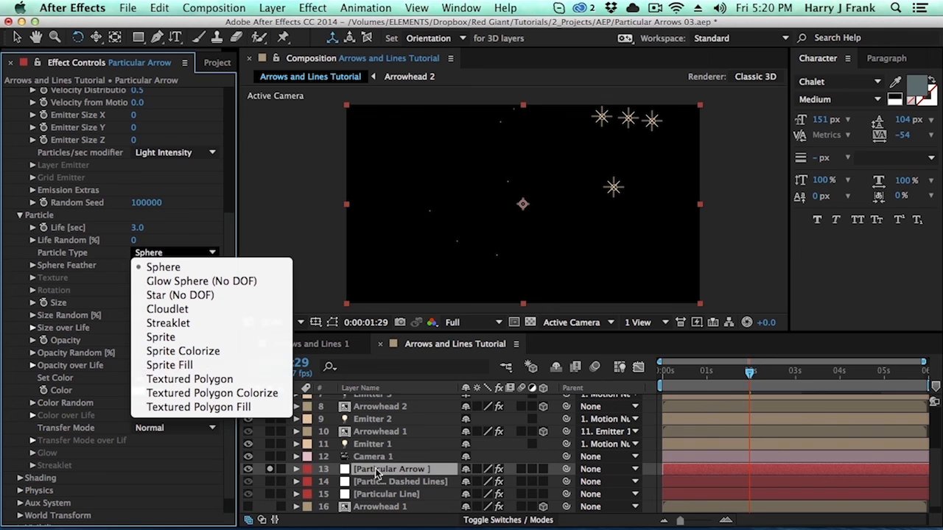
click(206, 365)
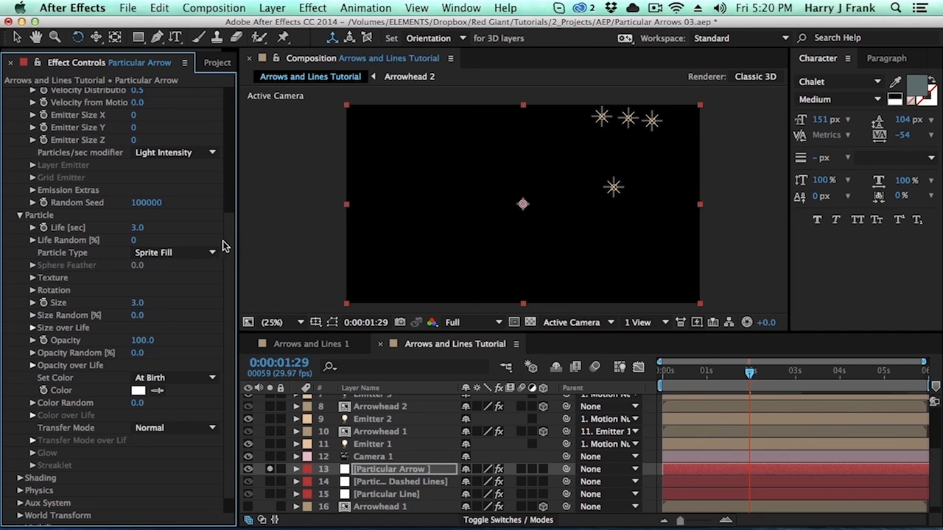
Assign the hidden layer 16, Arrowhead 1, as the sprite texture and accept the layer size warning
scroll(227, 252, down, 1)
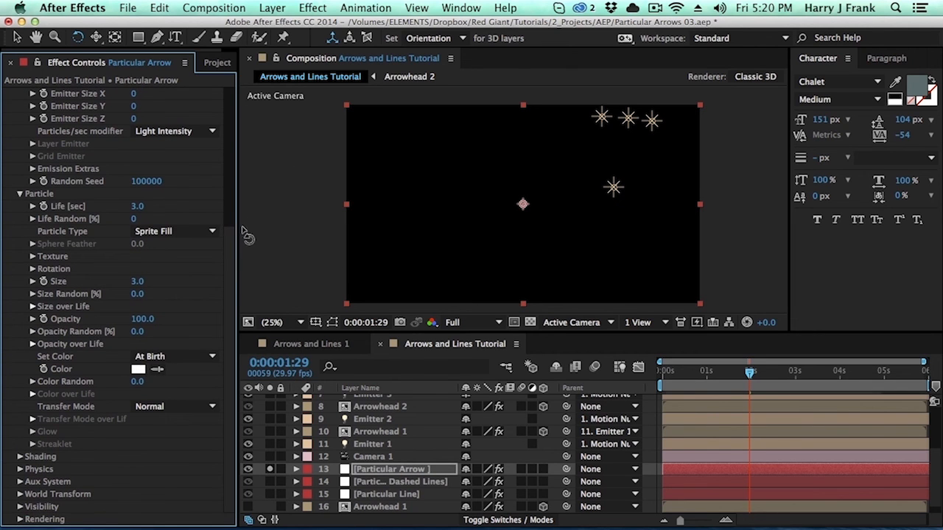
scroll(30, 236, up, 2)
click(32, 296)
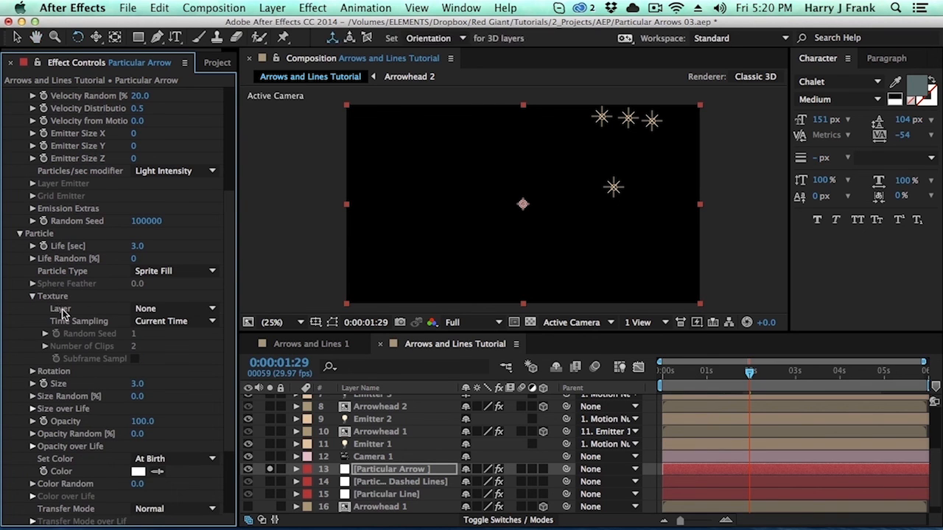
click(137, 313)
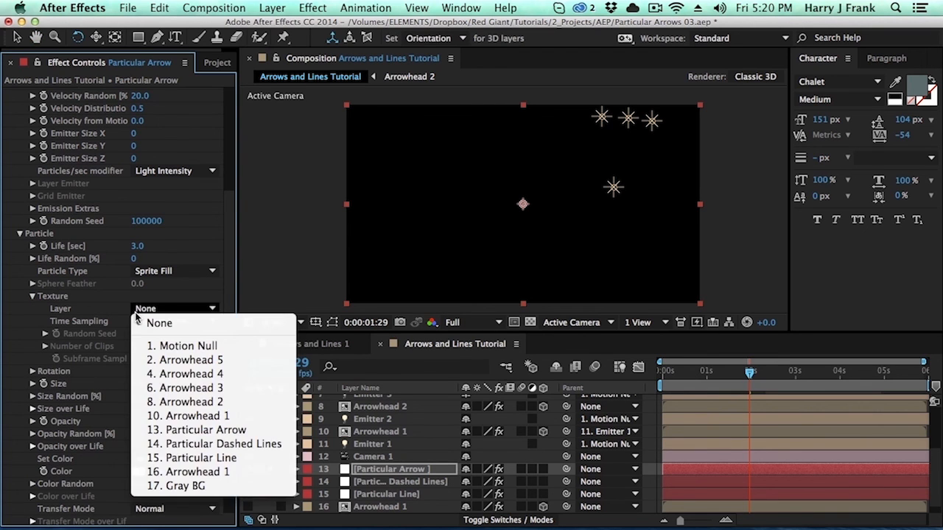
click(208, 476)
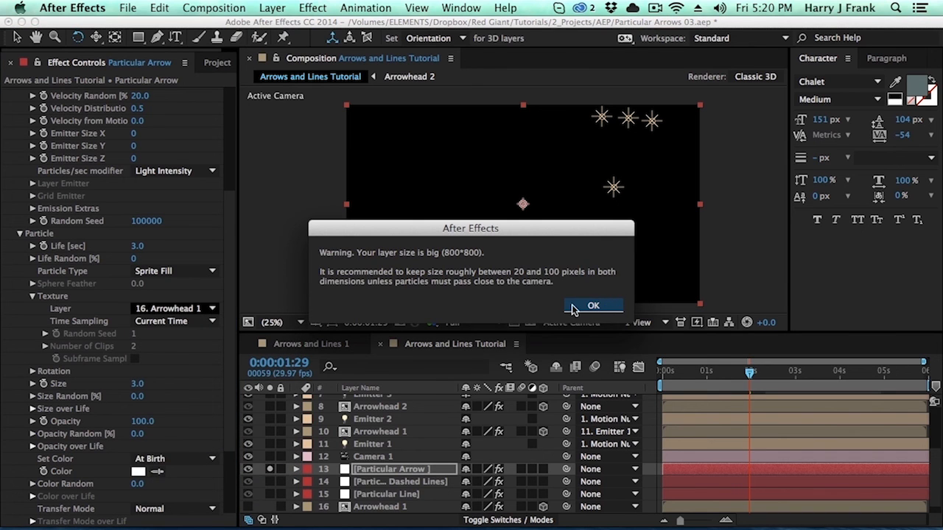
click(613, 306)
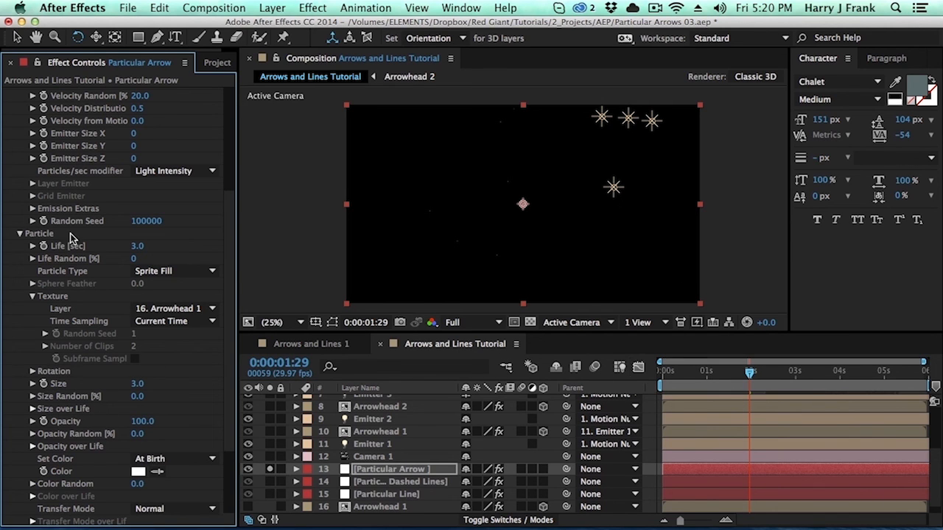
Try a particle Size of 20 for the arrow sprites and refresh the view
click(133, 383)
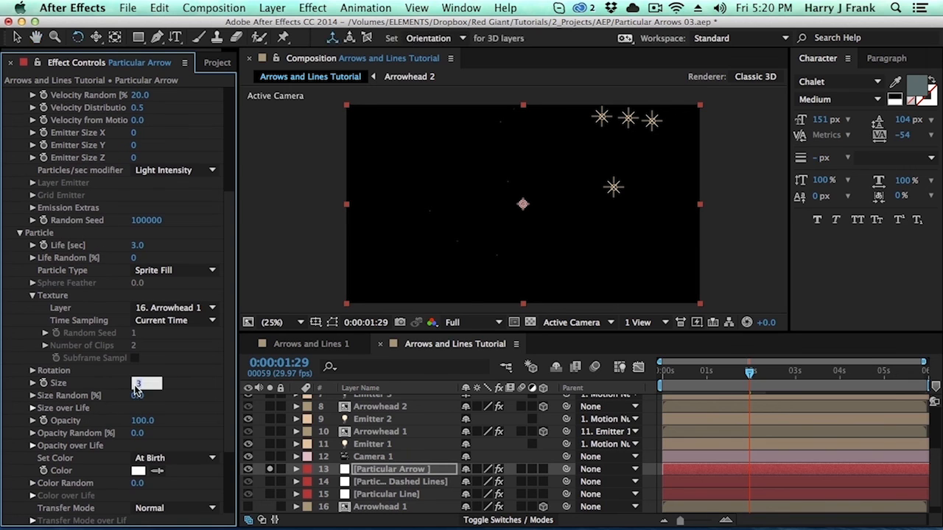
key(Return)
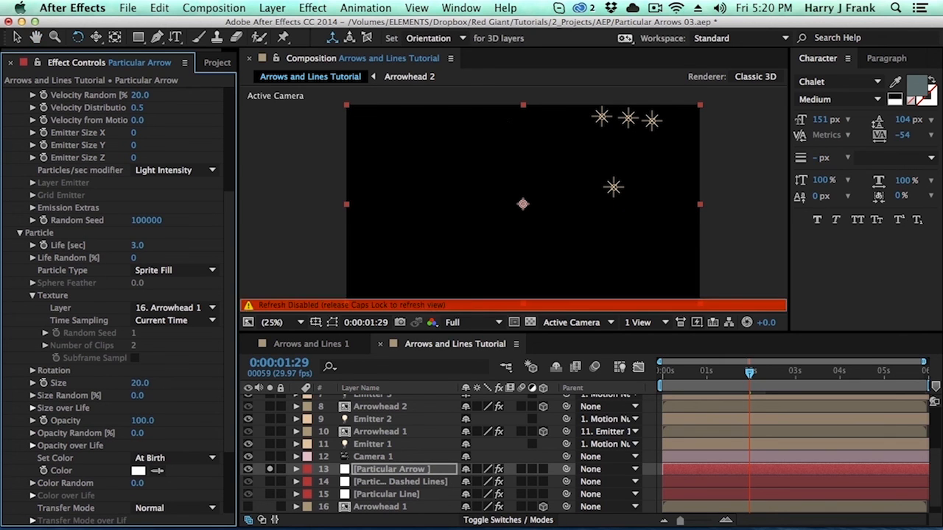
key(Caps_Lock)
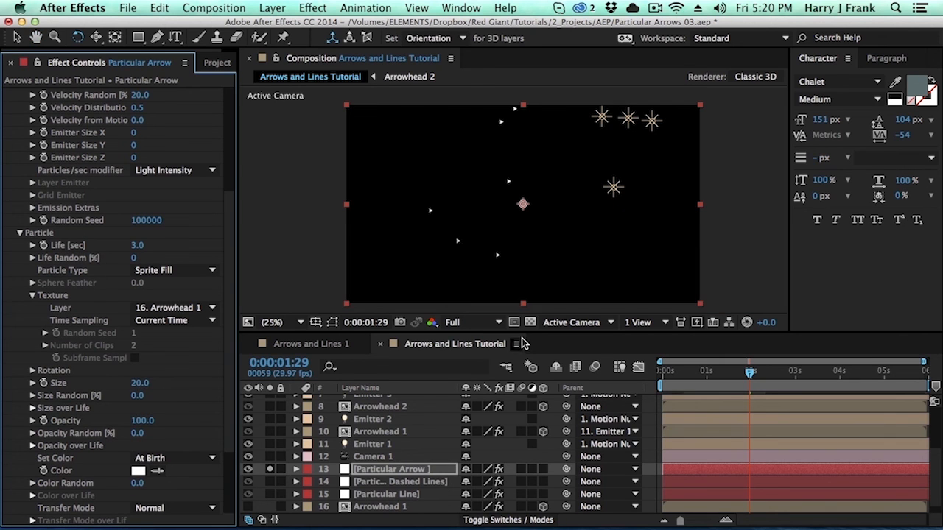
Set the arrow sprites' particle Size to 30
click(141, 384)
text(30)
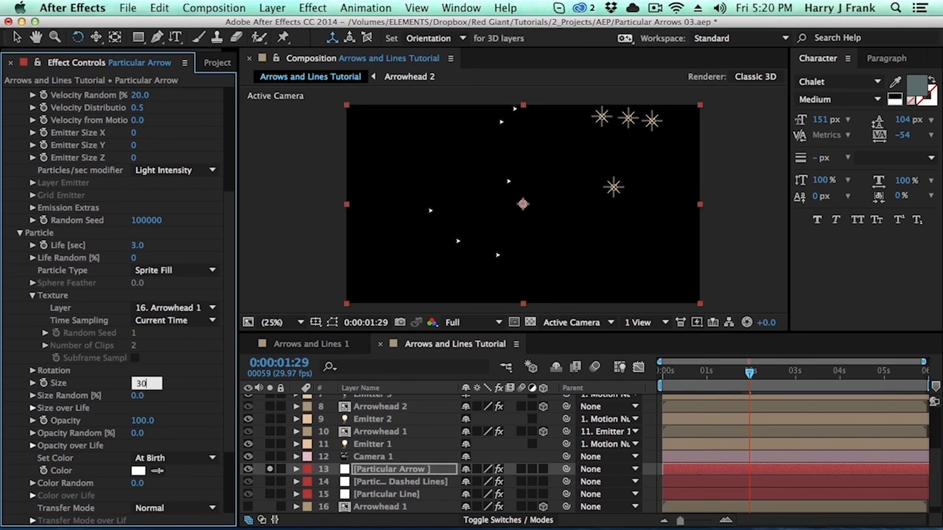
key(Return)
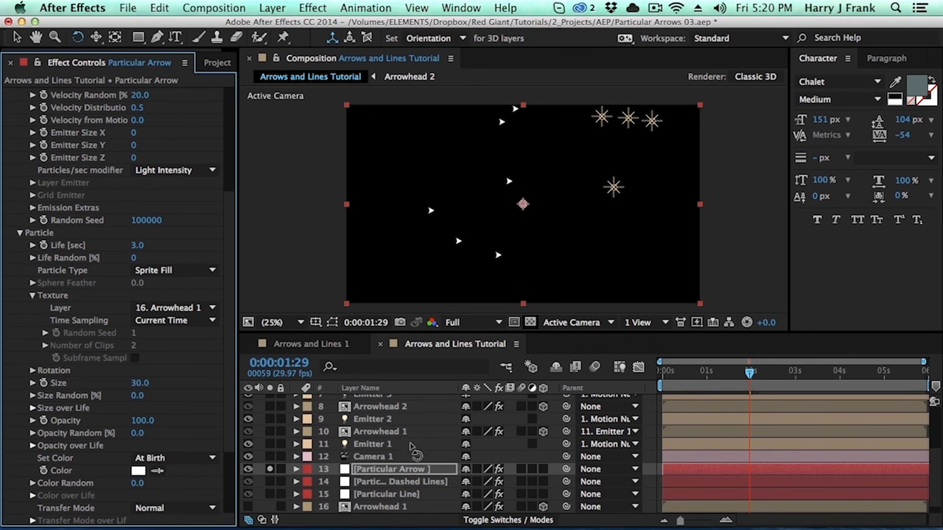
scroll(195, 96, up, 5)
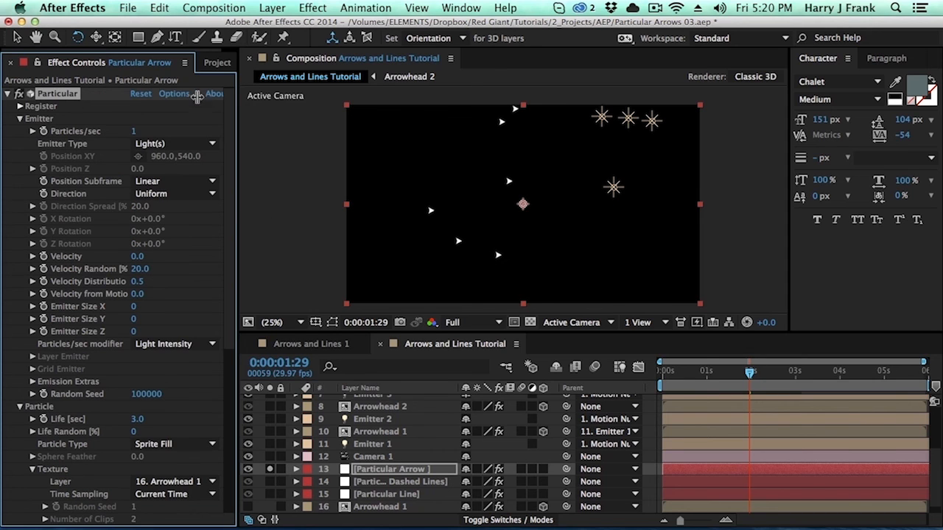
Set Particular Arrow's Particles/sec to 3 and turn off the layer's solo to bring back the other layers
click(133, 132)
text(3)
key(Return)
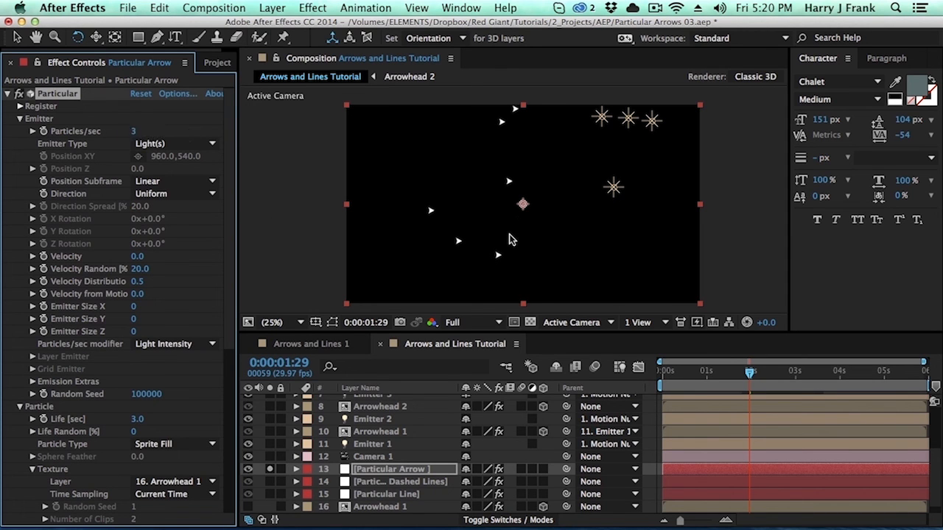
click(269, 469)
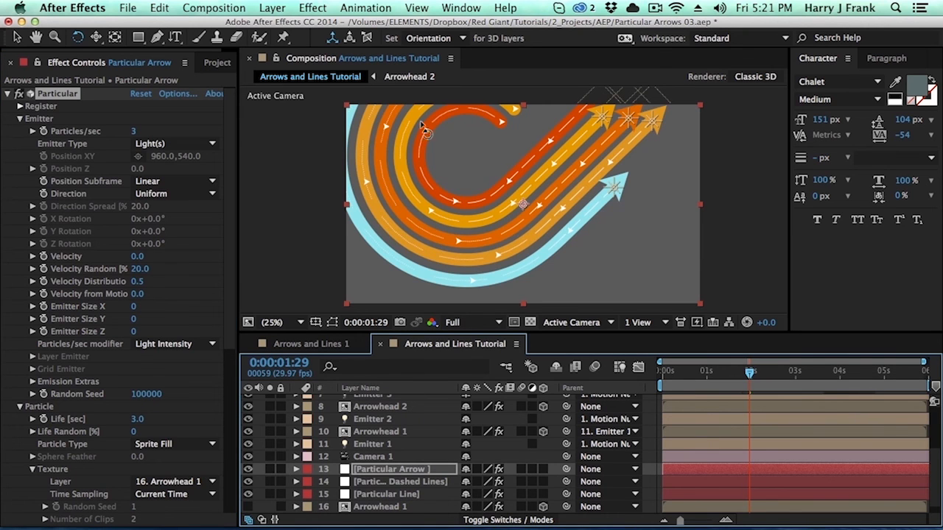
key(v)
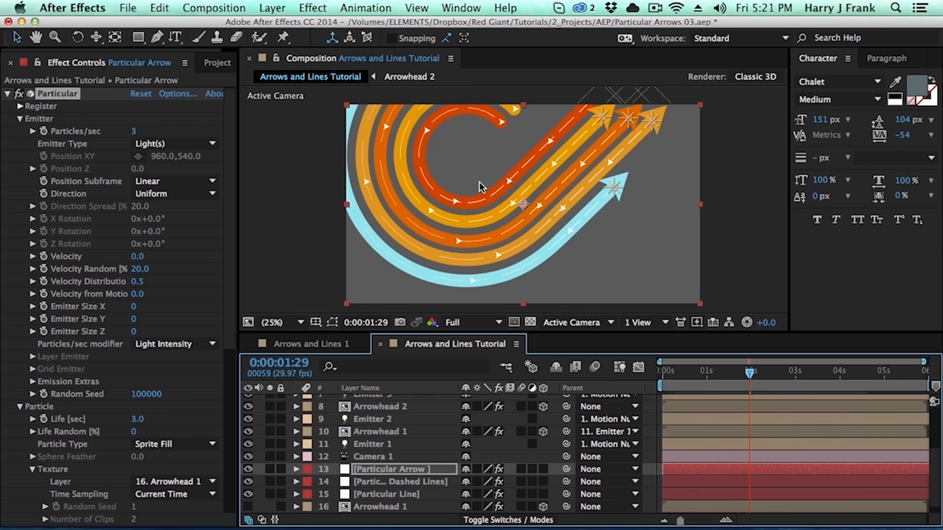
scroll(571, 199, up, 2)
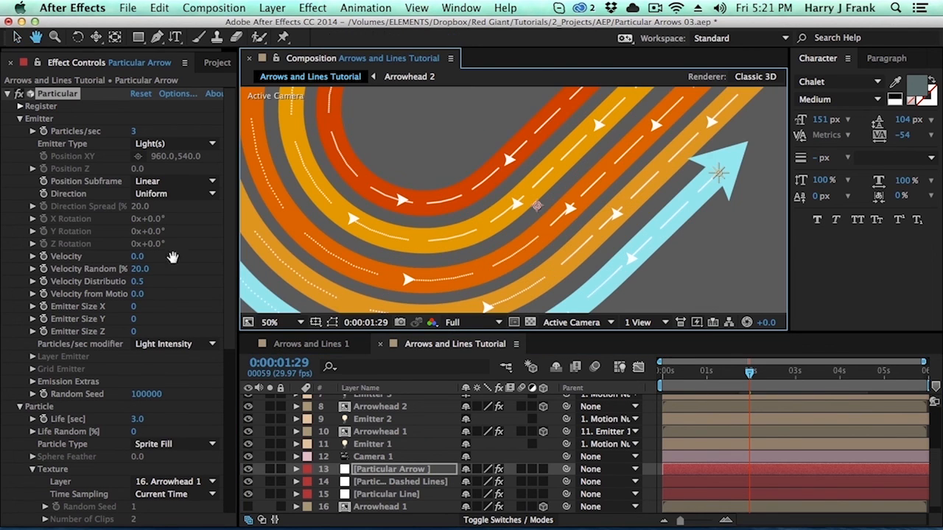
Turn on Orient to Motion in the particle Rotation settings of Particular Arrow
click(20, 119)
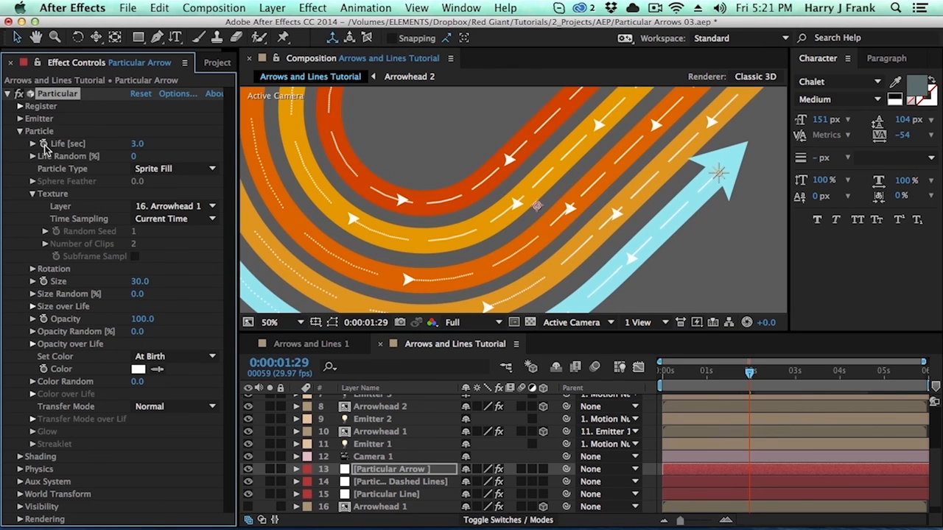
click(33, 268)
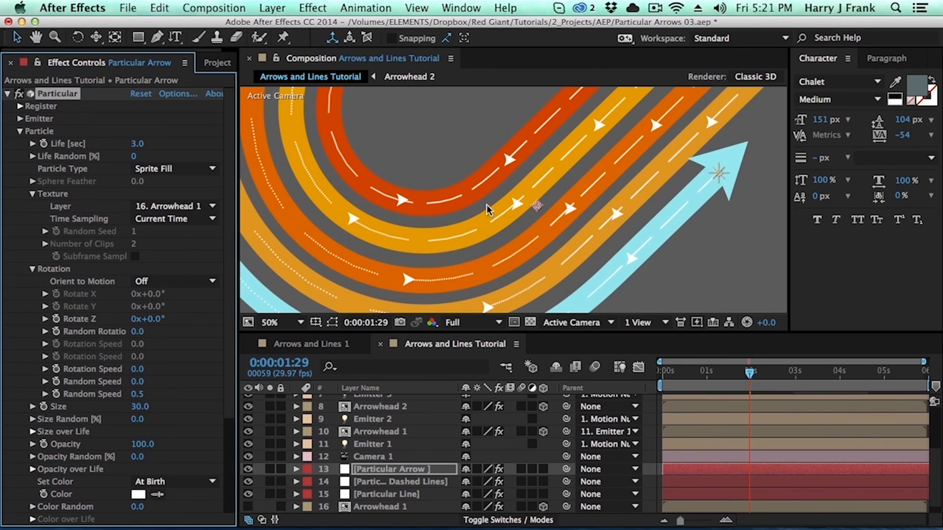
click(142, 281)
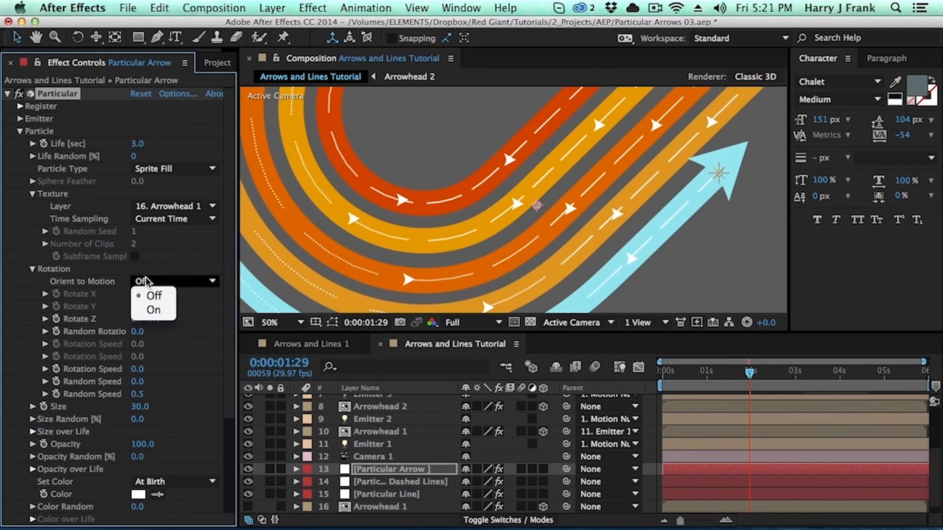
click(167, 314)
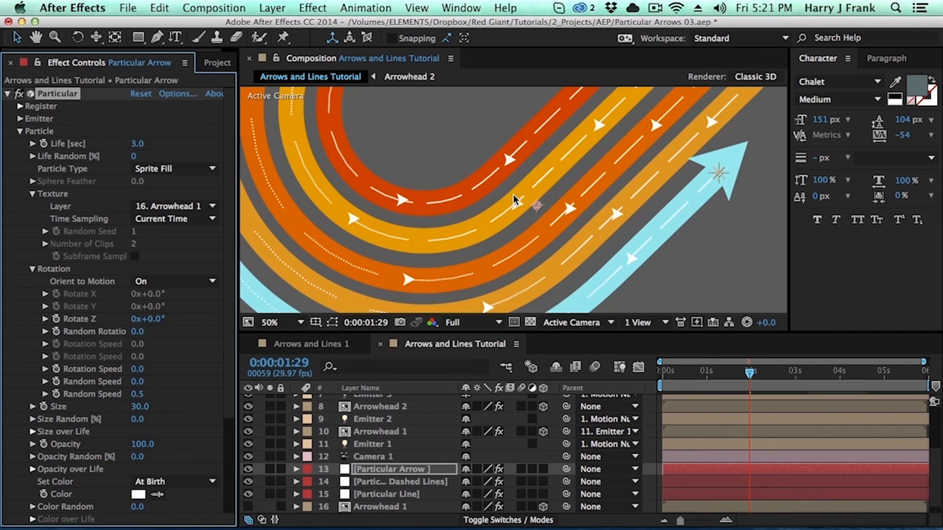
scroll(223, 398, down, 4)
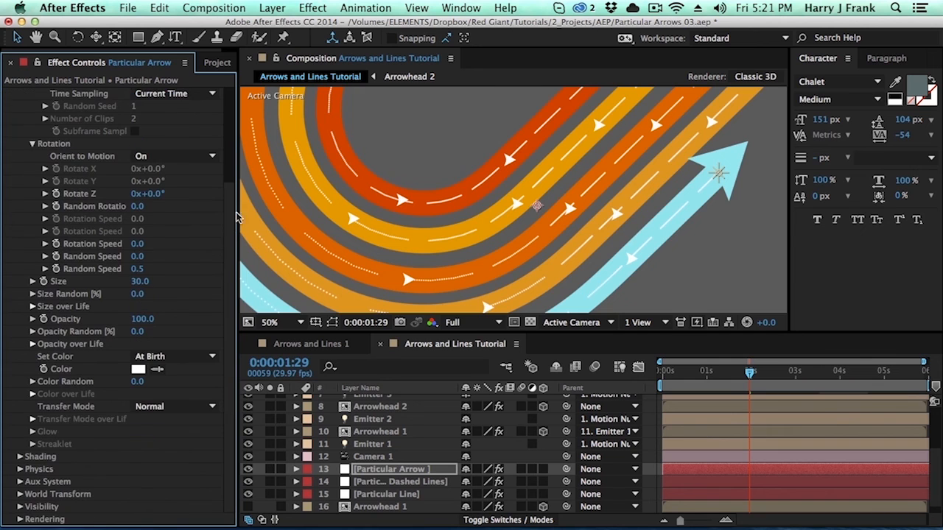
scroll(147, 184, up, 4)
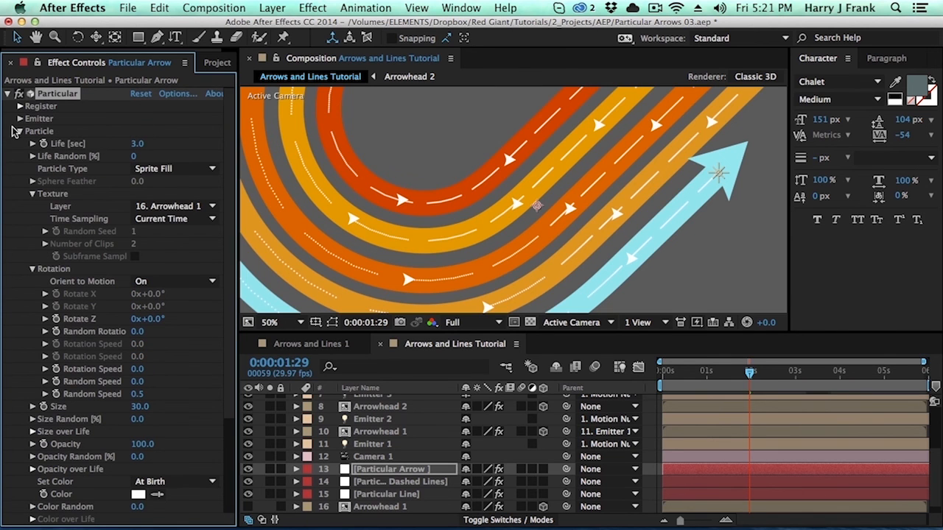
Try an emitter Velocity of 70 for Particular Arrow, undo it, and set Velocity from Motion to 0.1 instead
click(20, 132)
click(21, 120)
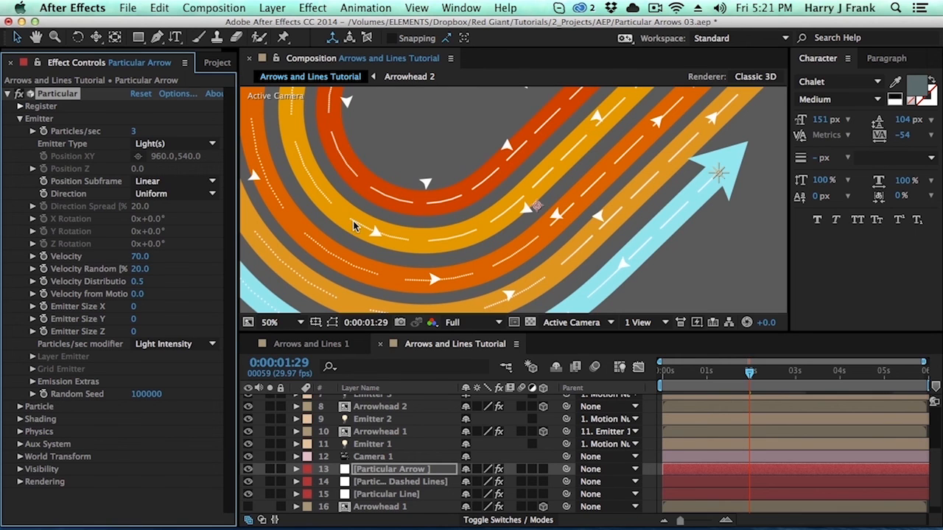
key(super+z)
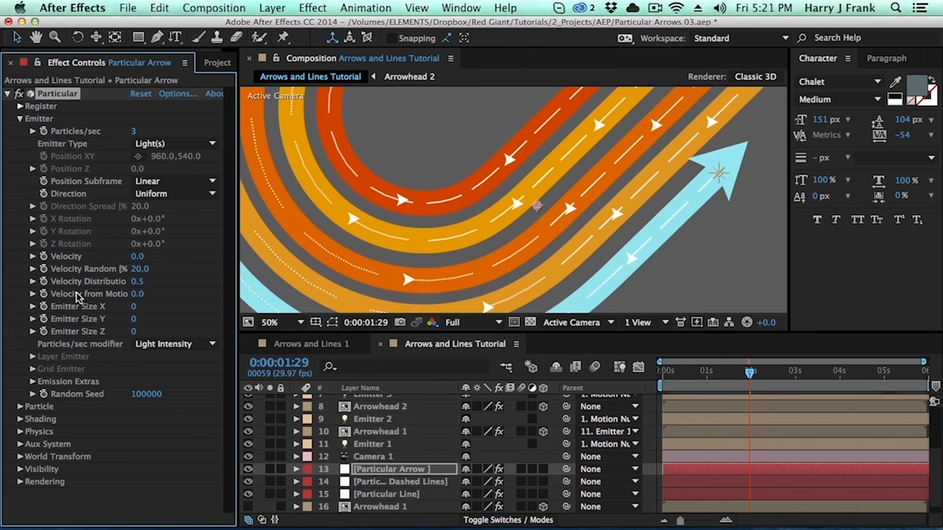
click(137, 294)
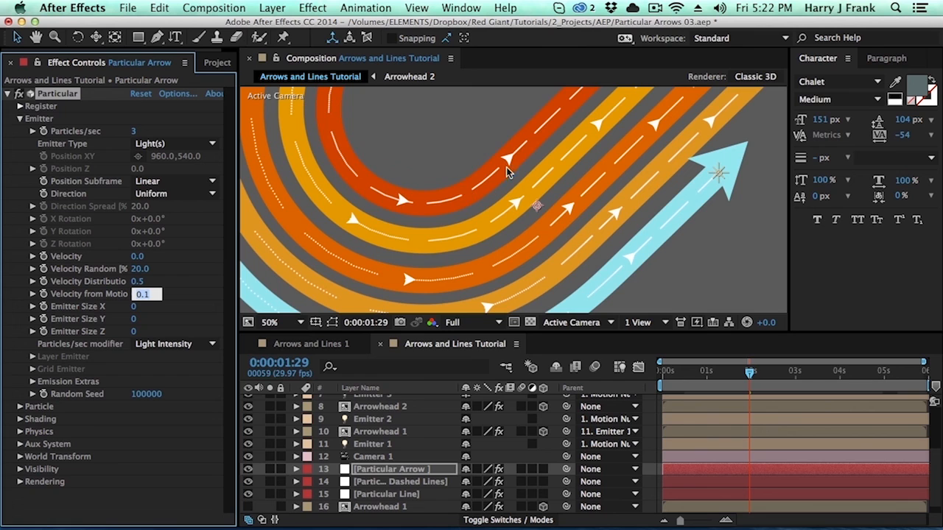
key(Return)
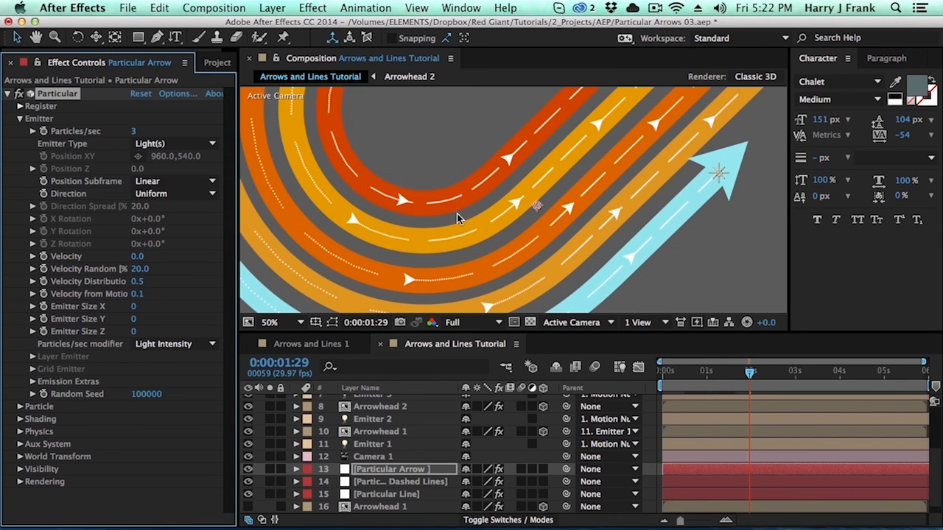
Copy the Arrows &Lines text layer from Arrows and Lines 1 into Arrows and Lines Tutorial above Particular Arrow and move the playhead to 0:00:02:04
scroll(610, 186, down, 2)
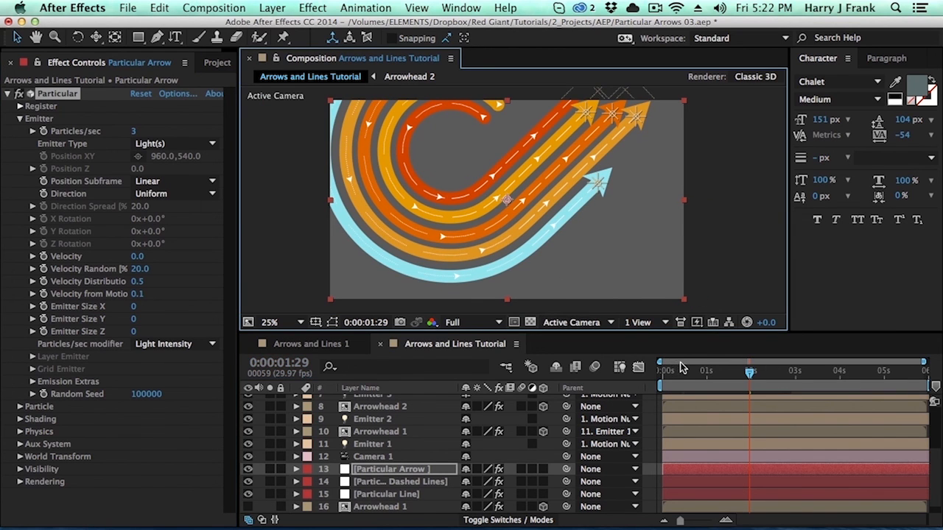
click(324, 349)
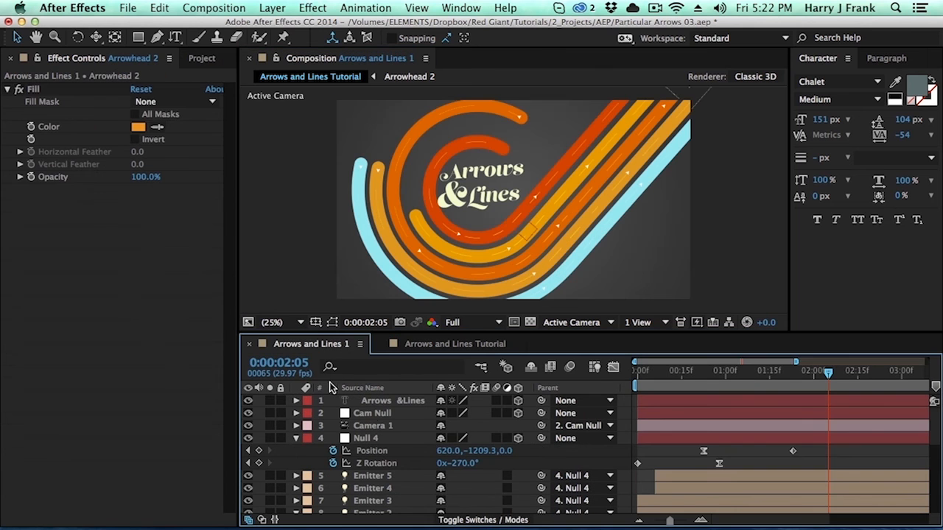
click(382, 405)
click(425, 346)
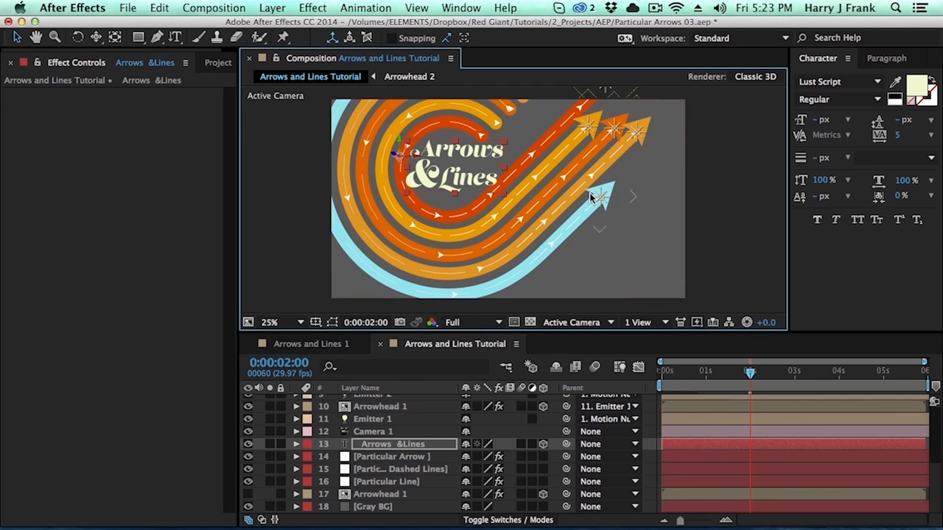
drag(707, 371, 757, 393)
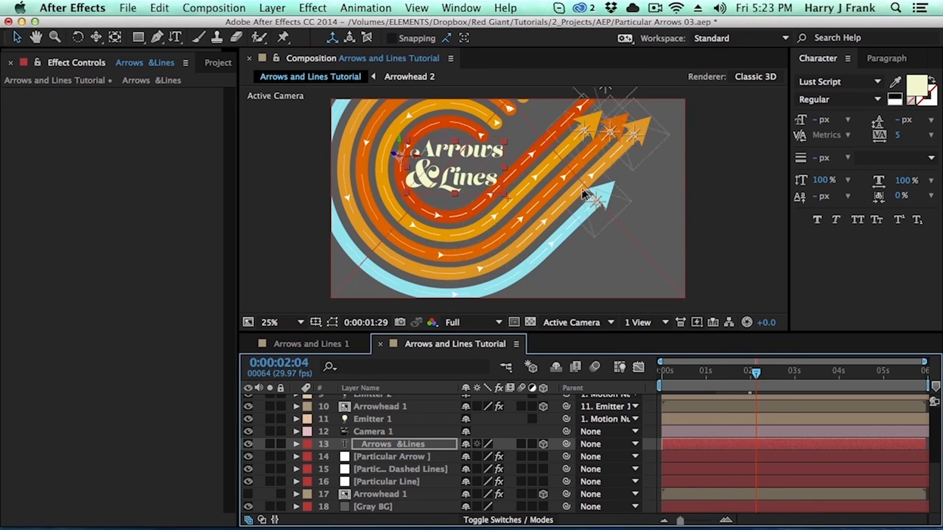